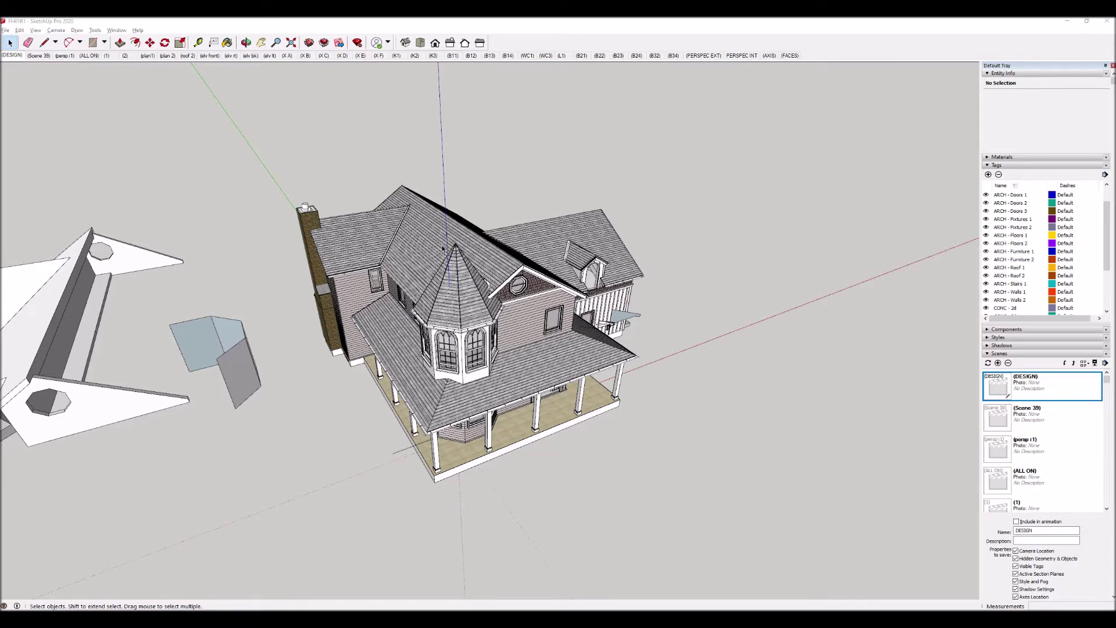
Switch to Scene 39 and turn off the display of section cuts.
left_click(39, 57)
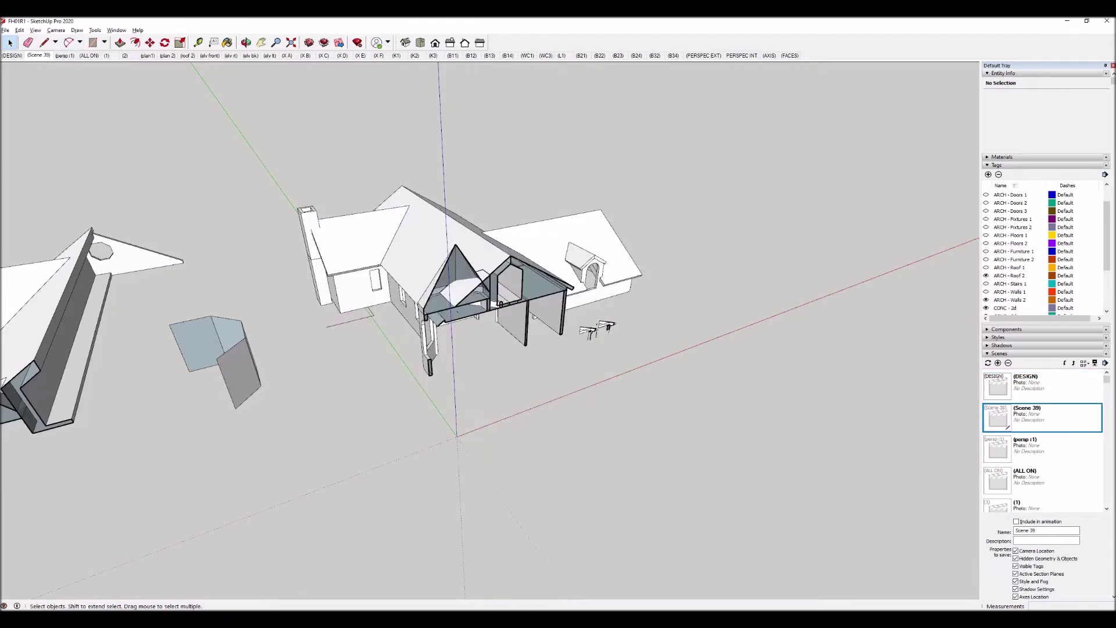
left_click(36, 30)
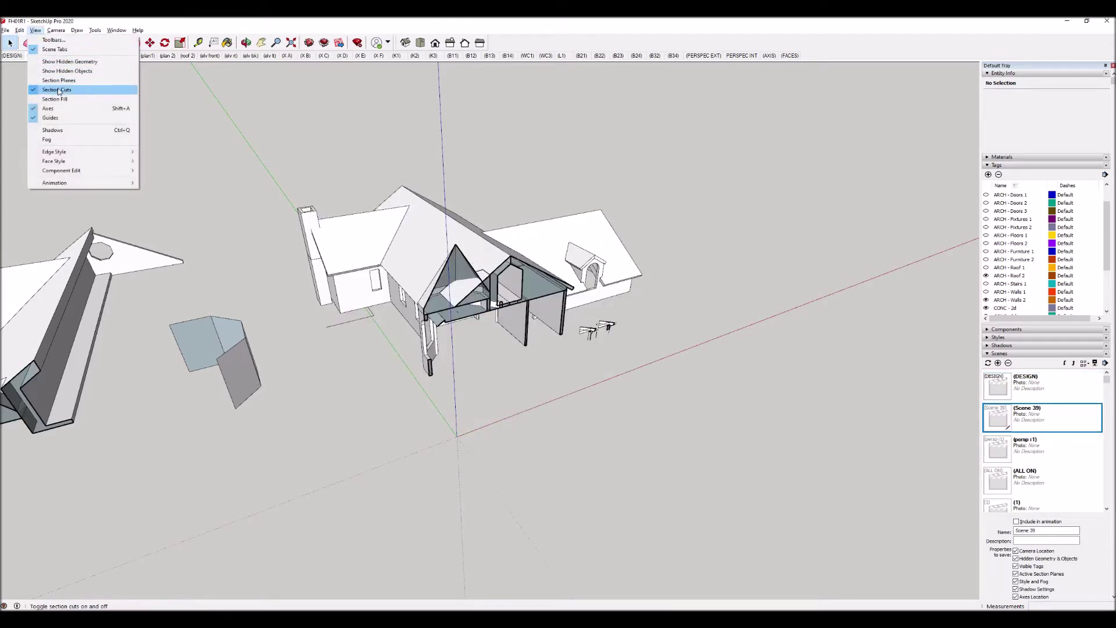
left_click(57, 90)
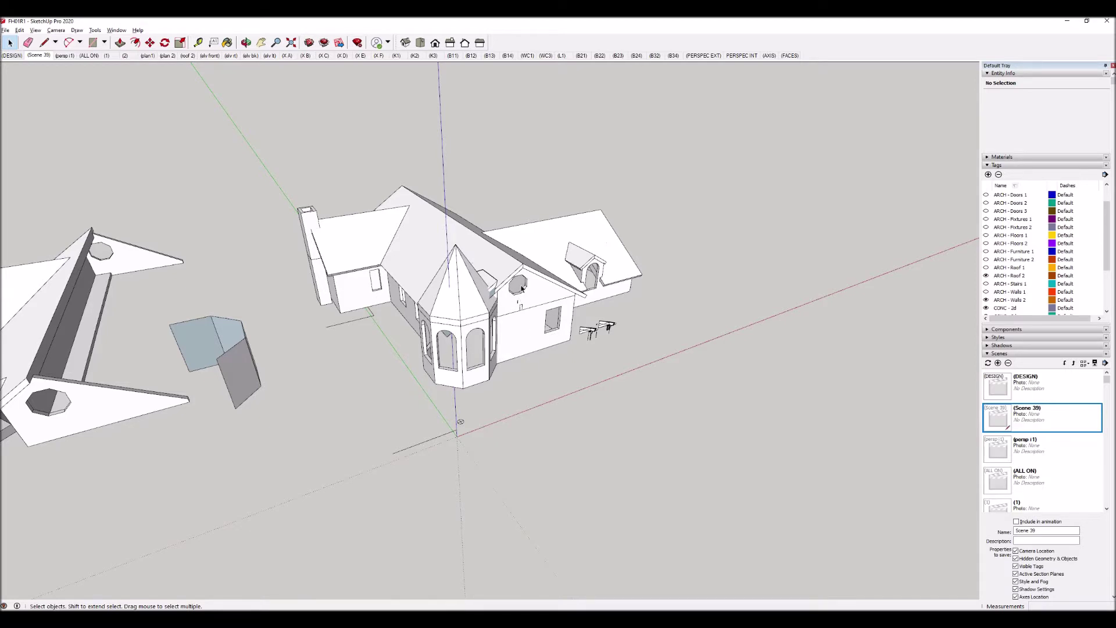
Open the nested house groups down to the individual pieces of the main roof.
double_click(487, 261)
left_click(487, 261)
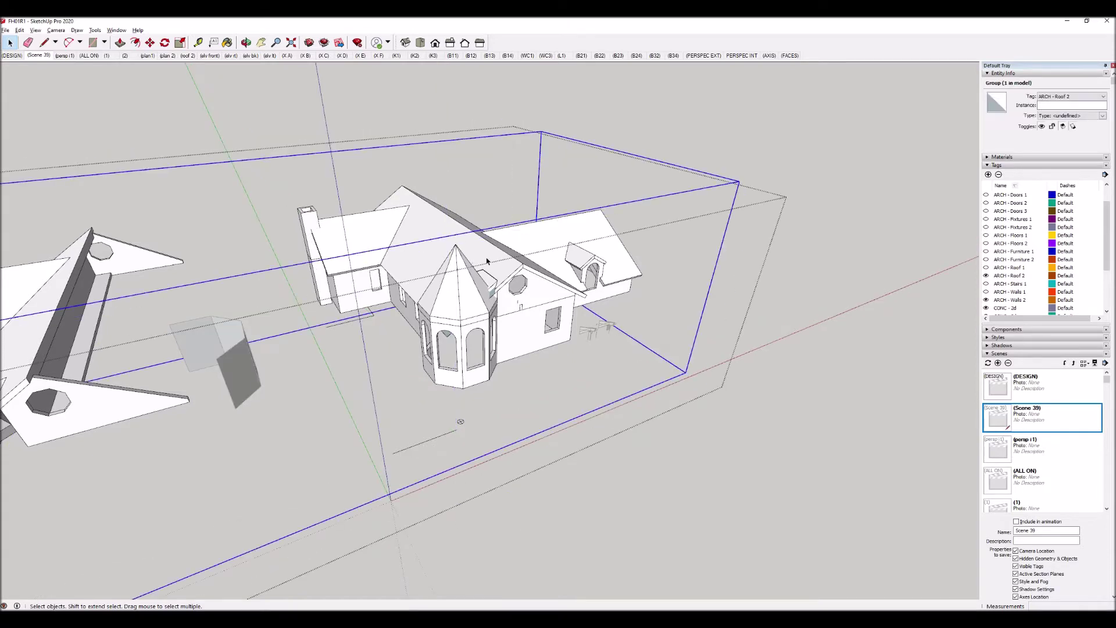
left_click(487, 261)
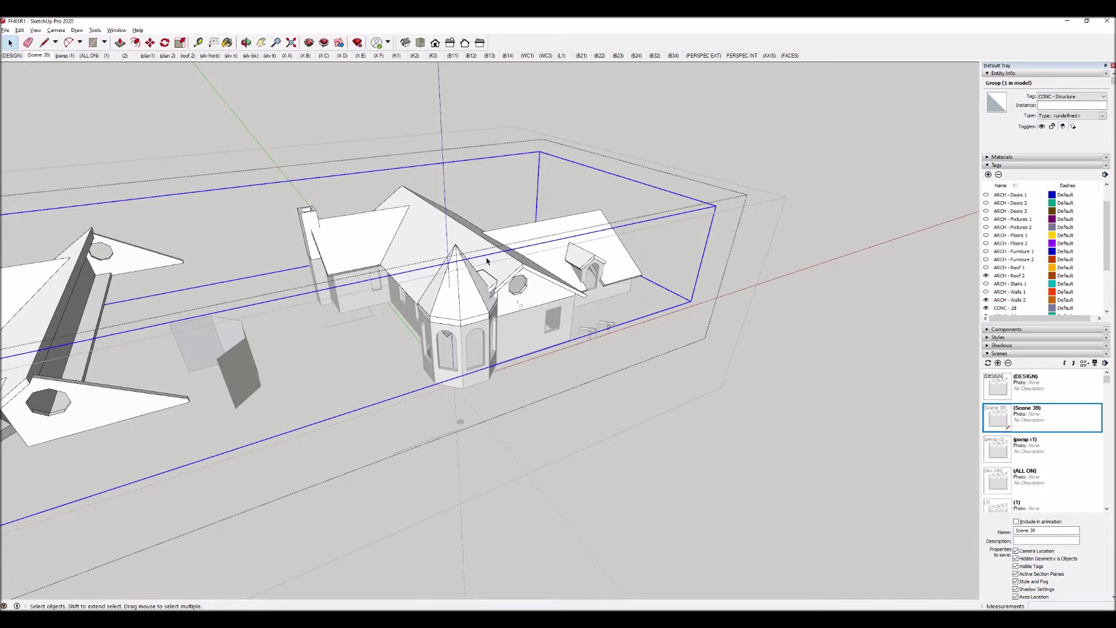
double_click(487, 261)
left_click(487, 261)
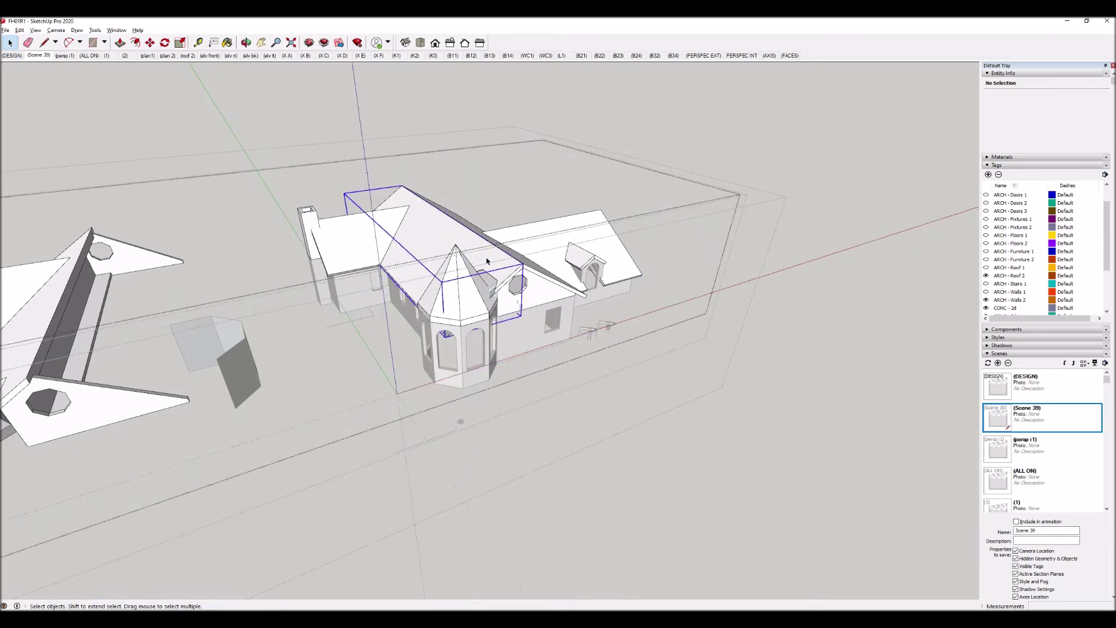
Select the separate roof pieces over the wings, dormer and turret to check their grouping, and close the nested groups.
left_click(540, 286)
left_click(567, 241)
left_click(585, 260)
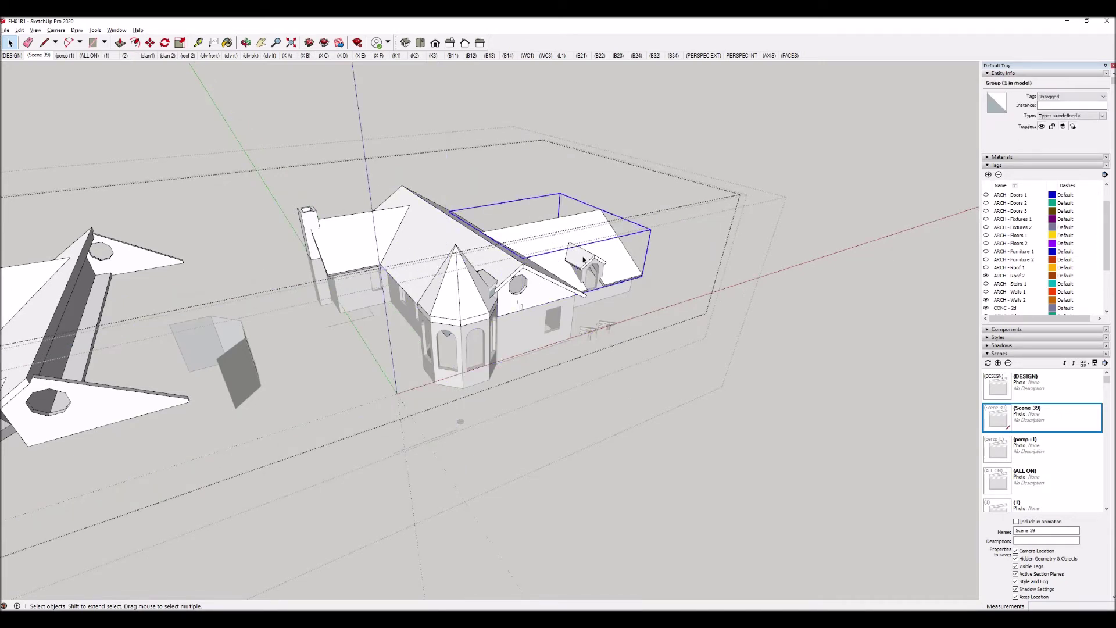
left_click(451, 300)
left_click(340, 235)
left_click(347, 308)
left_click(402, 256)
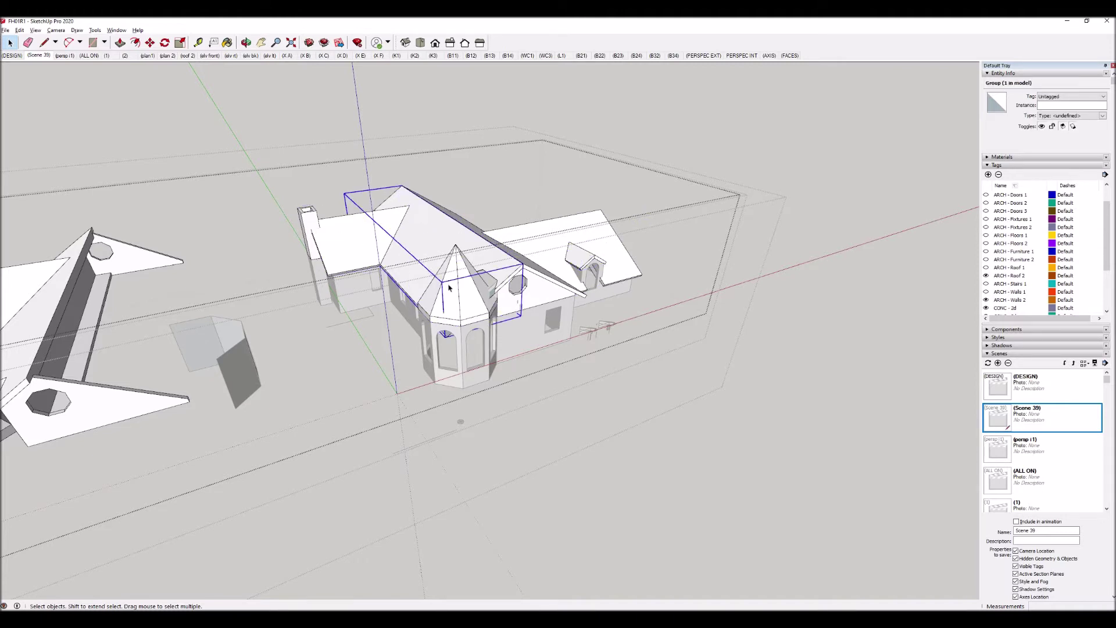
left_click(453, 291)
left_click(538, 293)
left_click(488, 251)
left_click(839, 344)
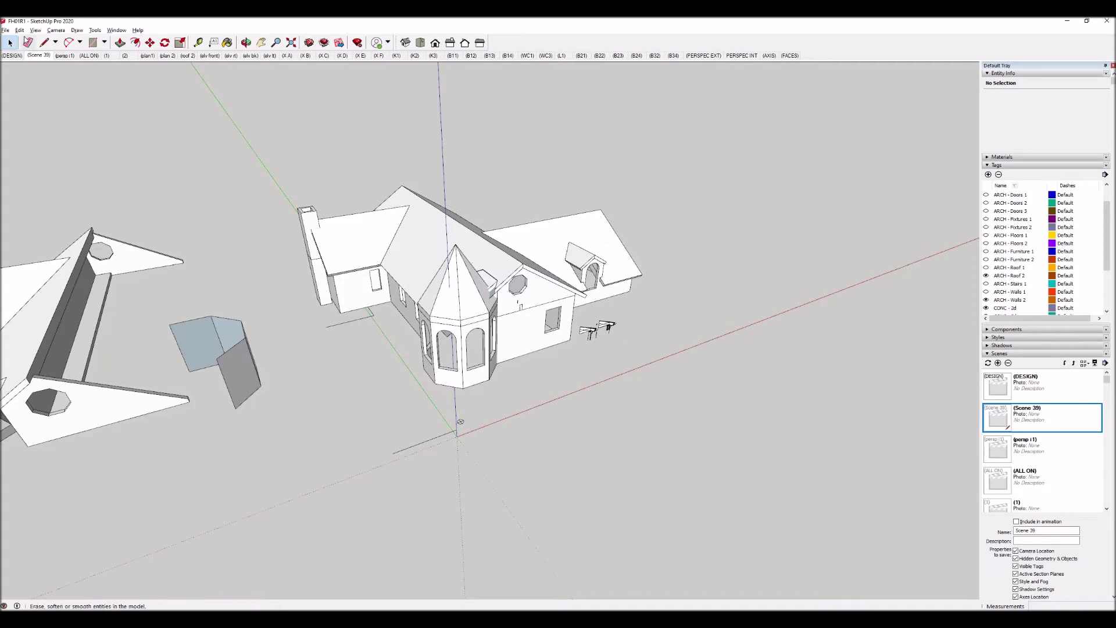
Turn the section cuts back on and show the section planes.
left_click(35, 30)
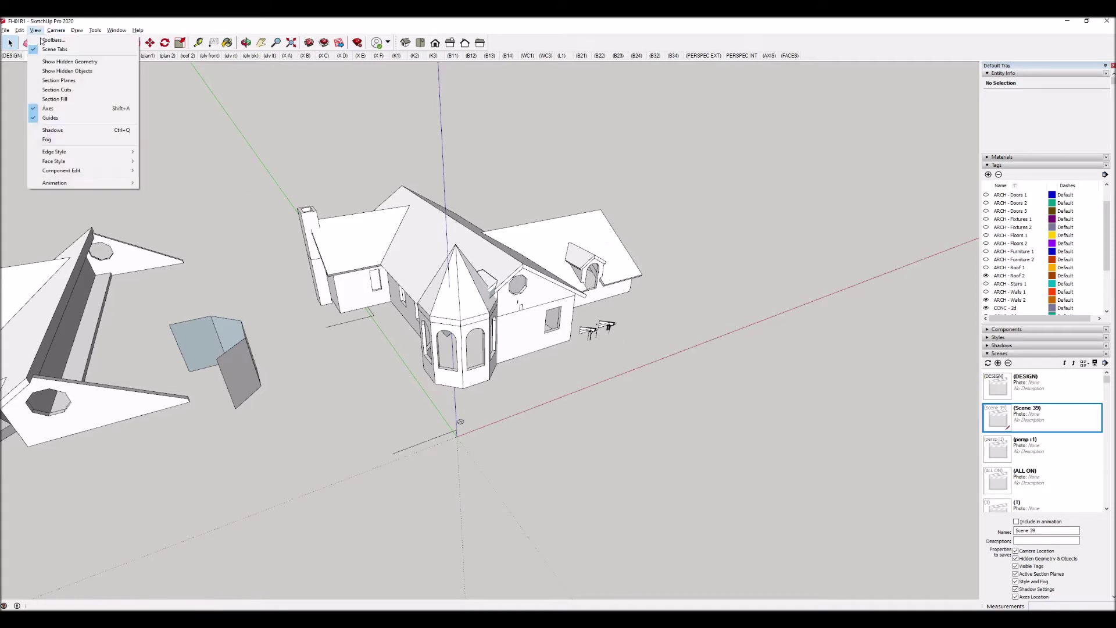
left_click(47, 90)
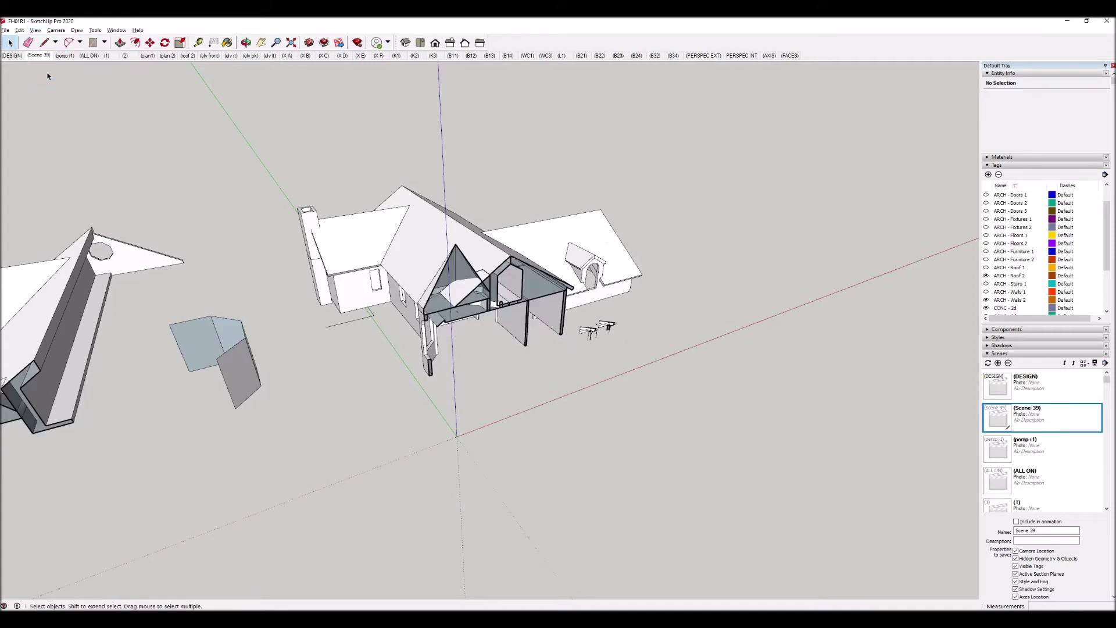
left_click(35, 30)
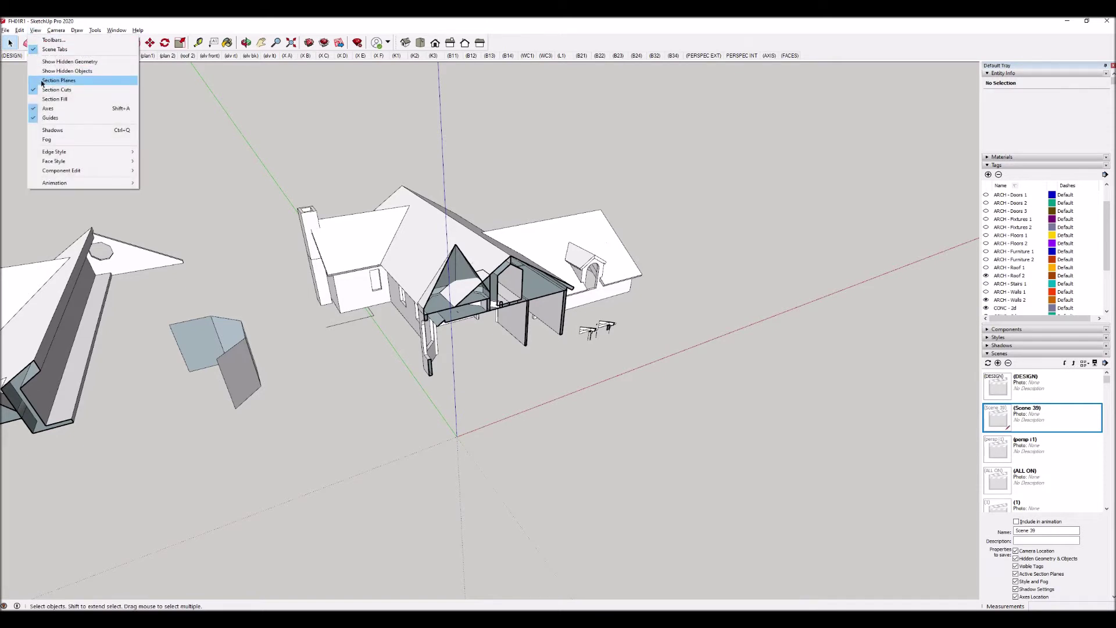
left_click(42, 82)
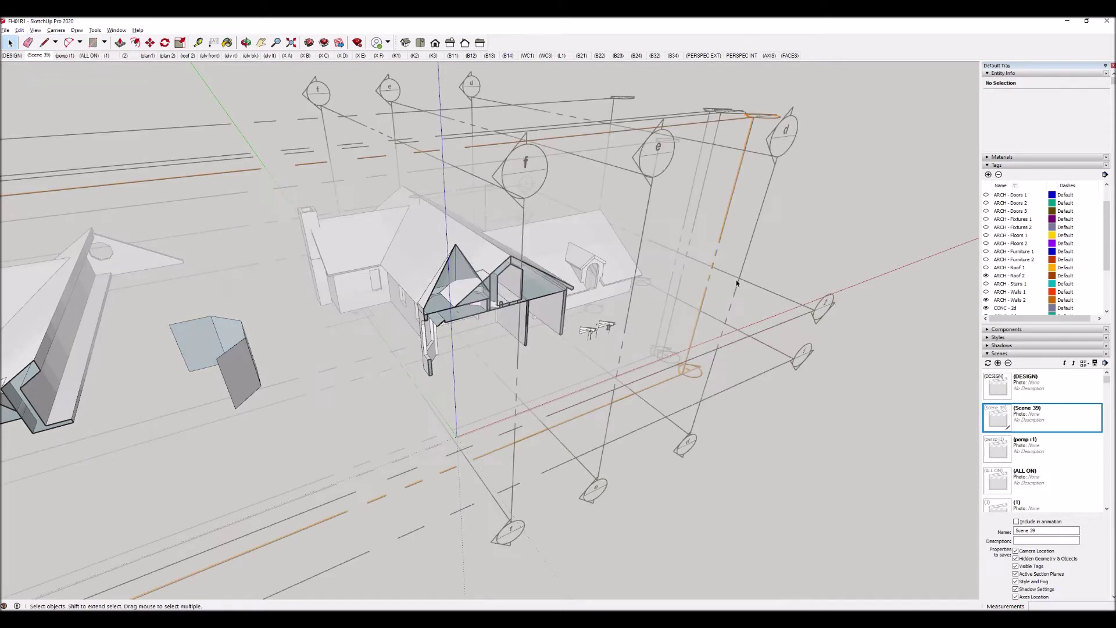
Select section plane 5 and move it outward toward the front of the turret.
double_click(745, 150)
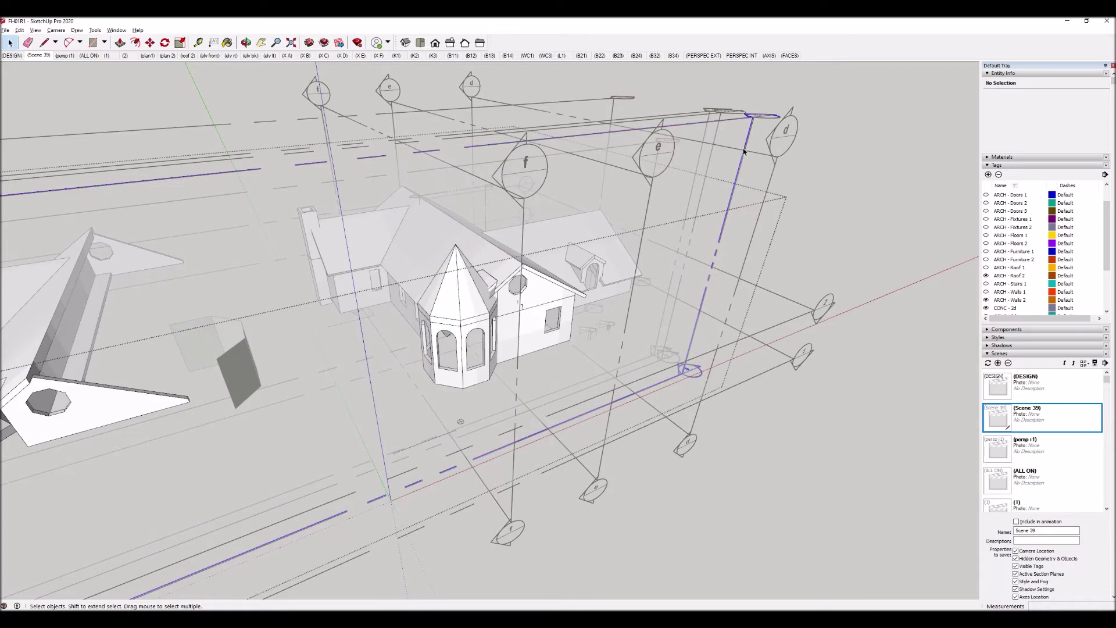
key("m")
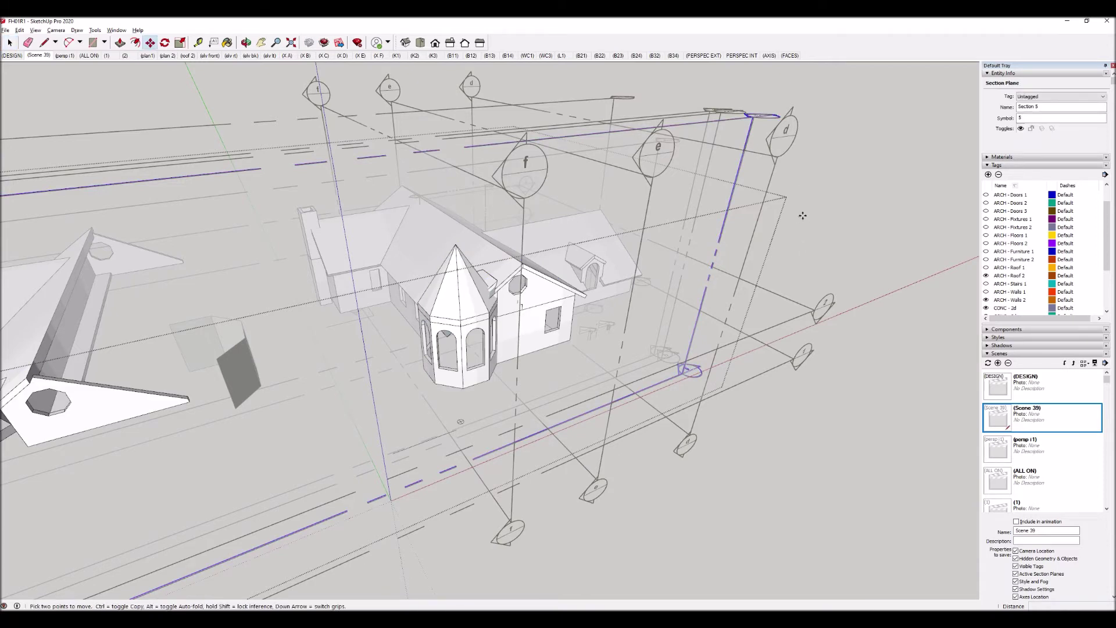
left_click(803, 215)
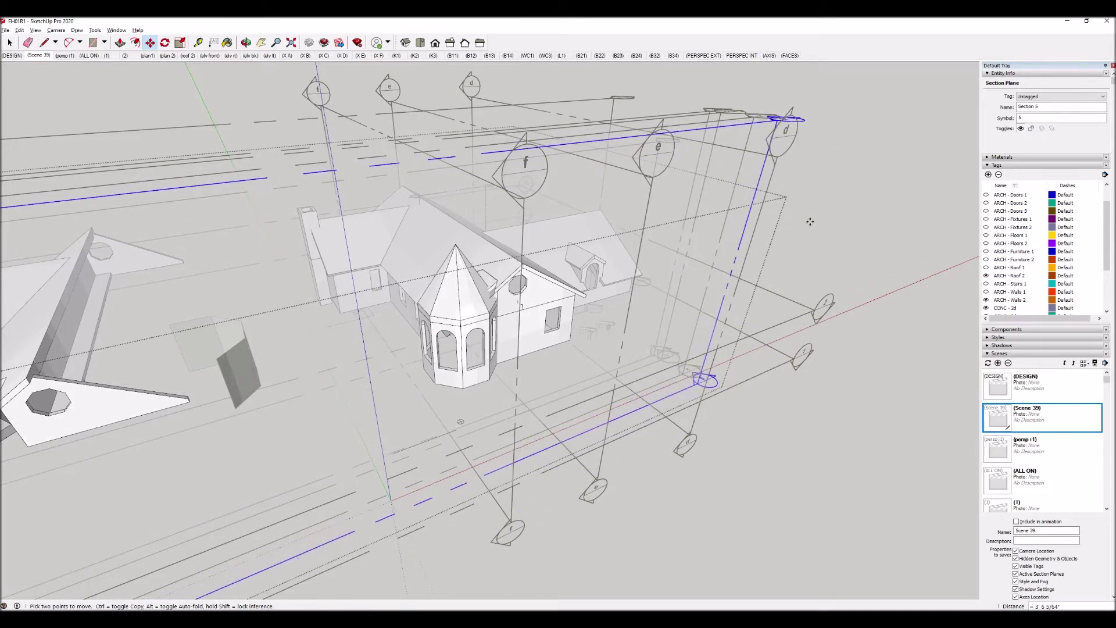
left_click(810, 222)
key("space")
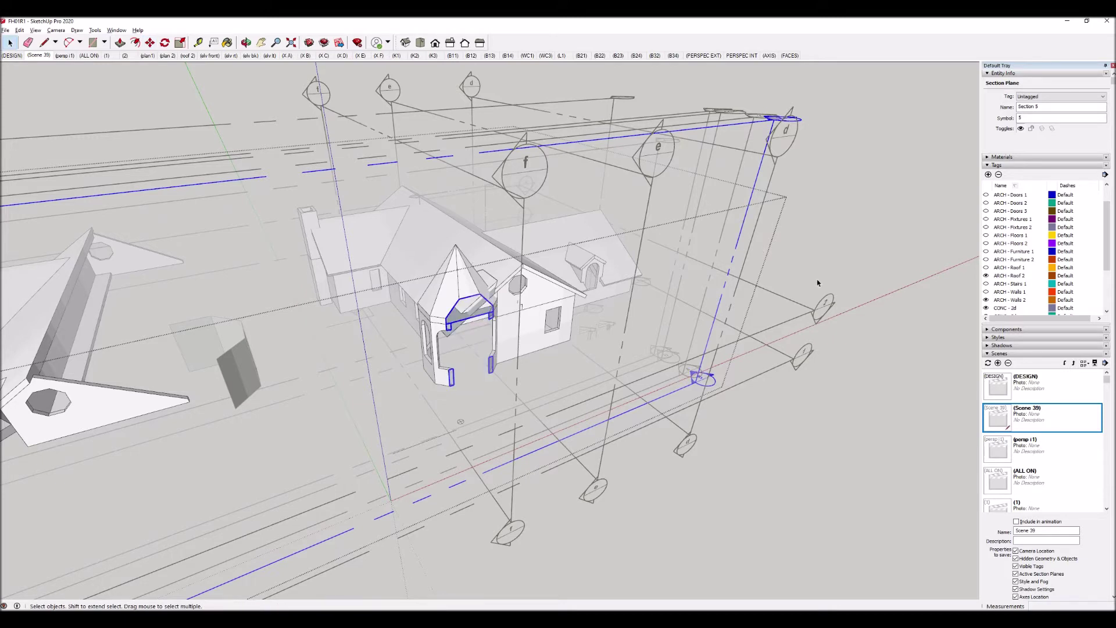
Move section plane 5 back about 3' 7" into the house so it cuts through the turret and front gable.
key("m")
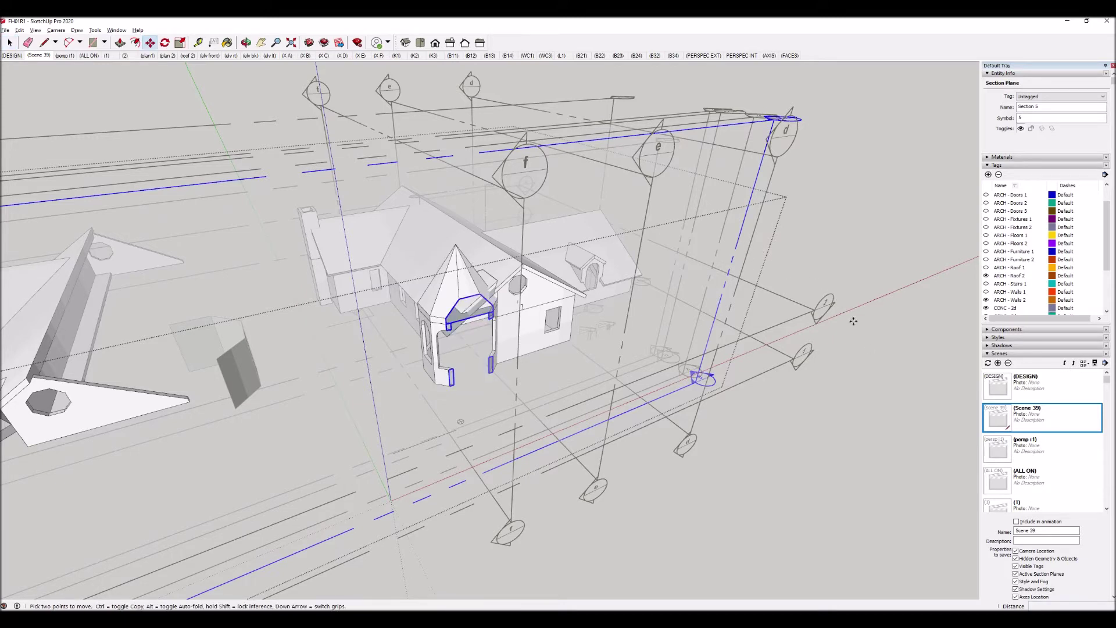
left_click(872, 347)
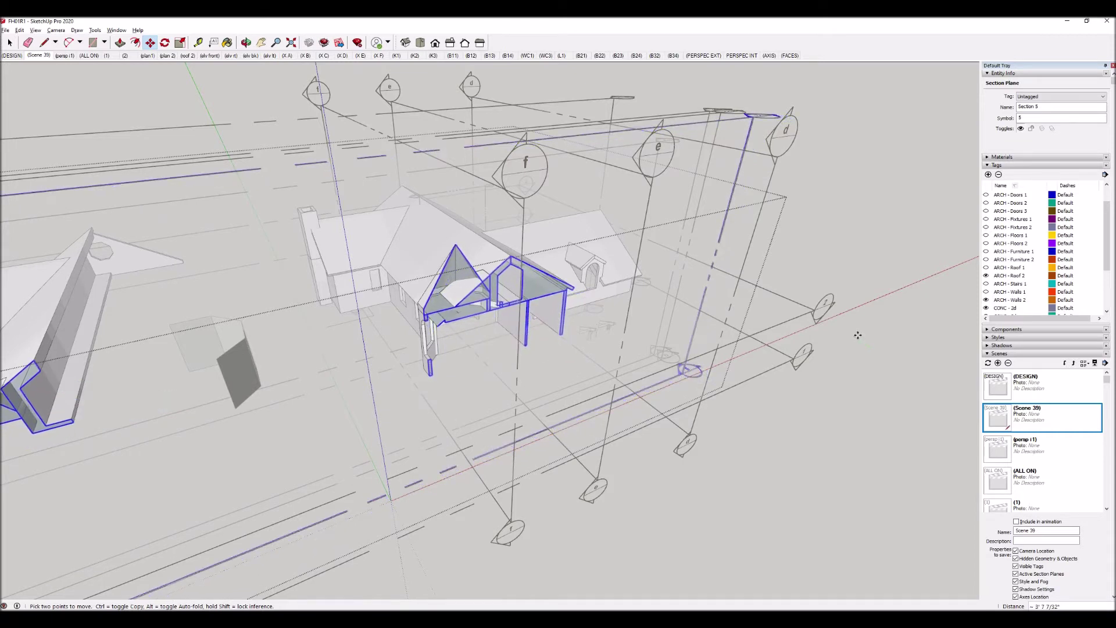
left_click(723, 335)
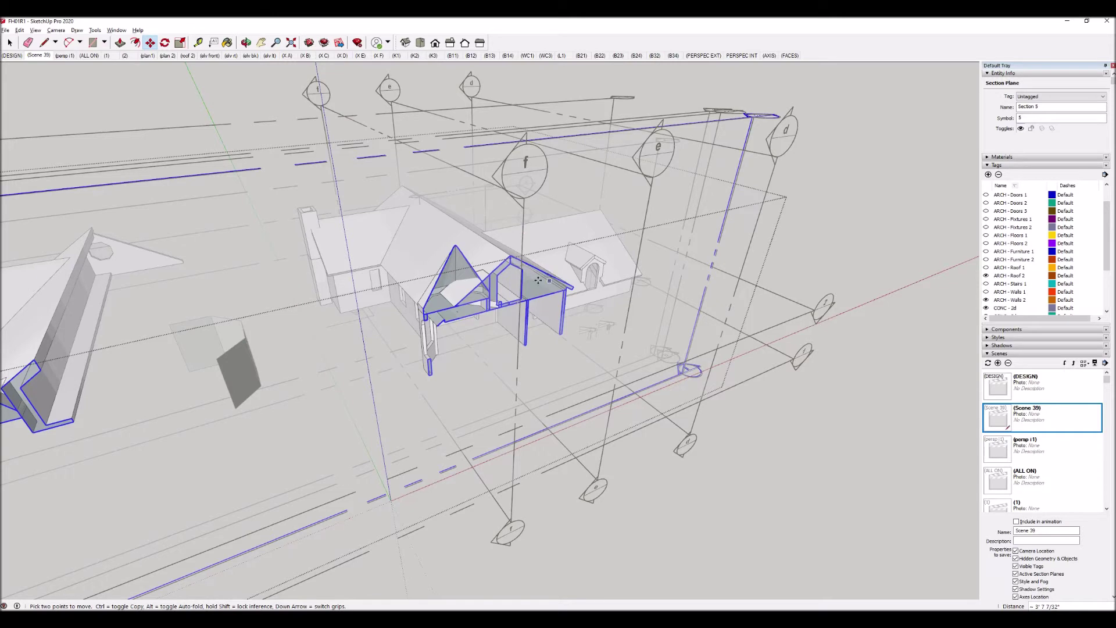
key("space")
Examine the section cut through the turret, the front gable and the detached roof beside the house from several angles.
scroll(478, 244, "up", 4)
scroll(494, 249, "up", 2)
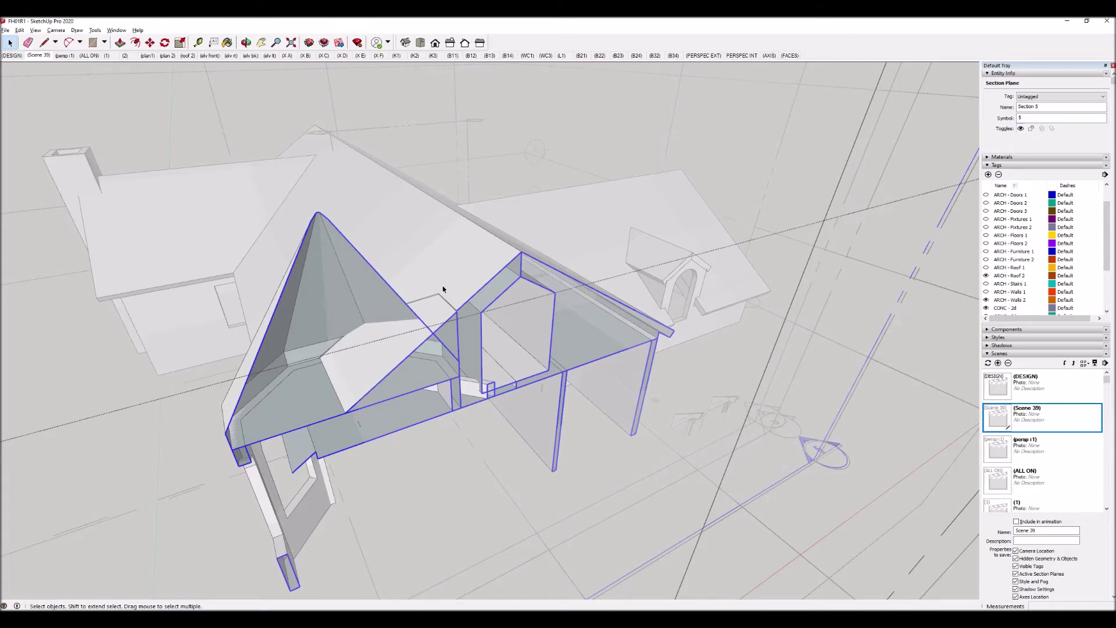
scroll(443, 288, "down", 6)
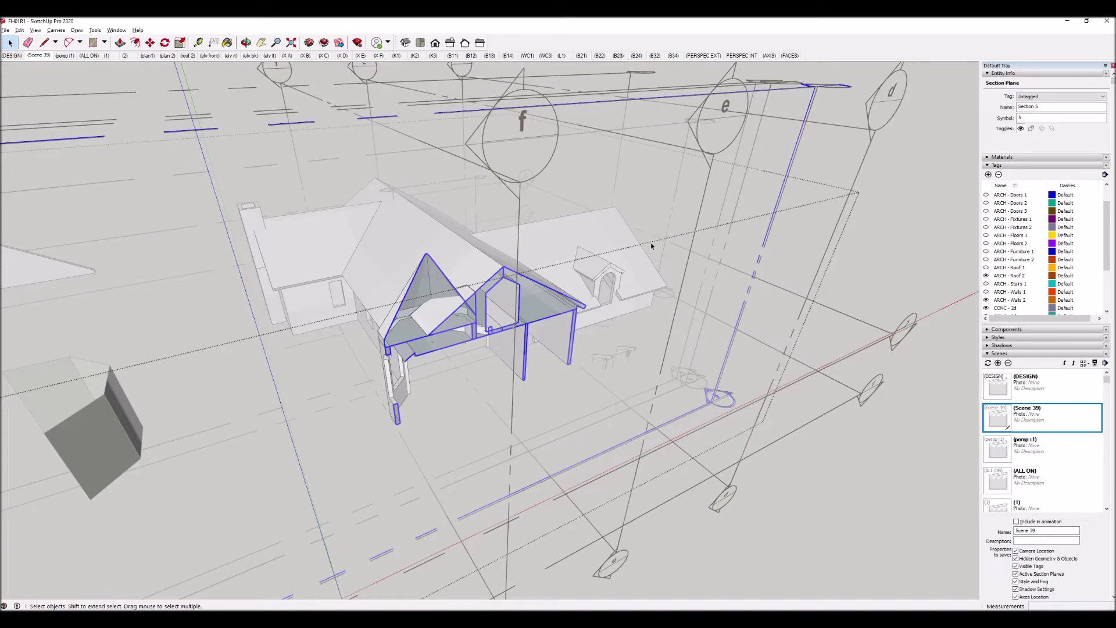
middle_click_drag(792, 228, 839, 221)
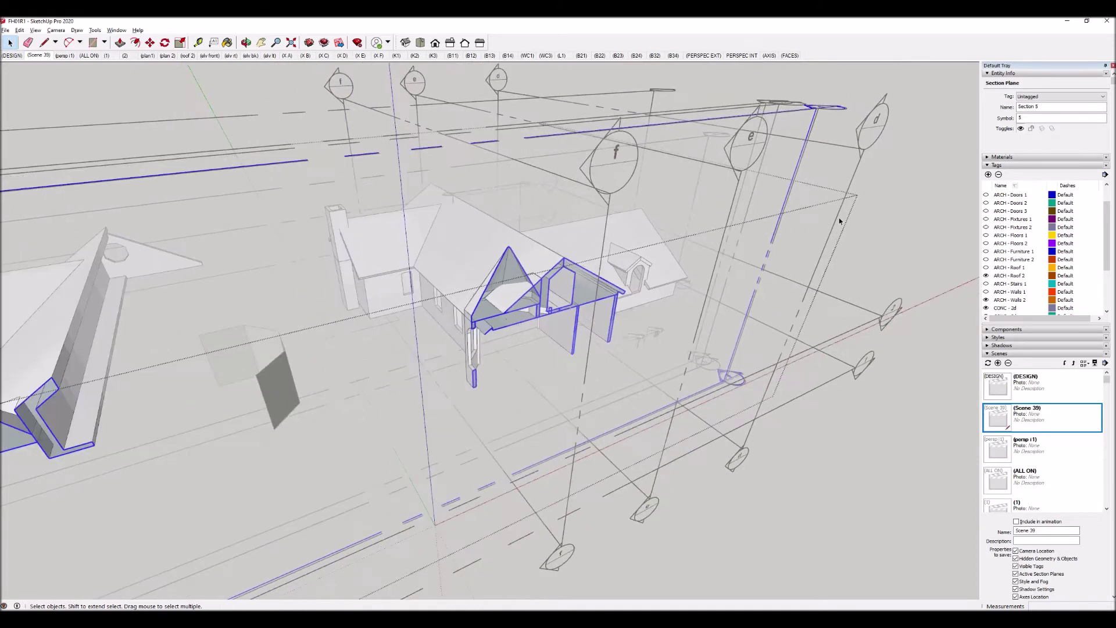
scroll(840, 215, "down", 5)
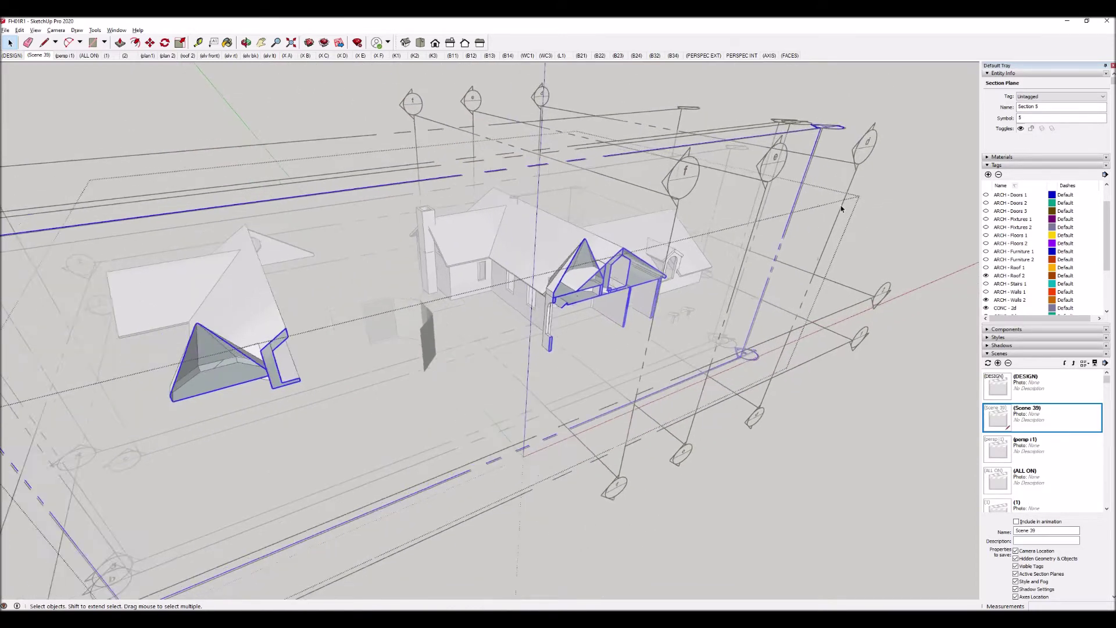
middle_click_drag(841, 208, 647, 269)
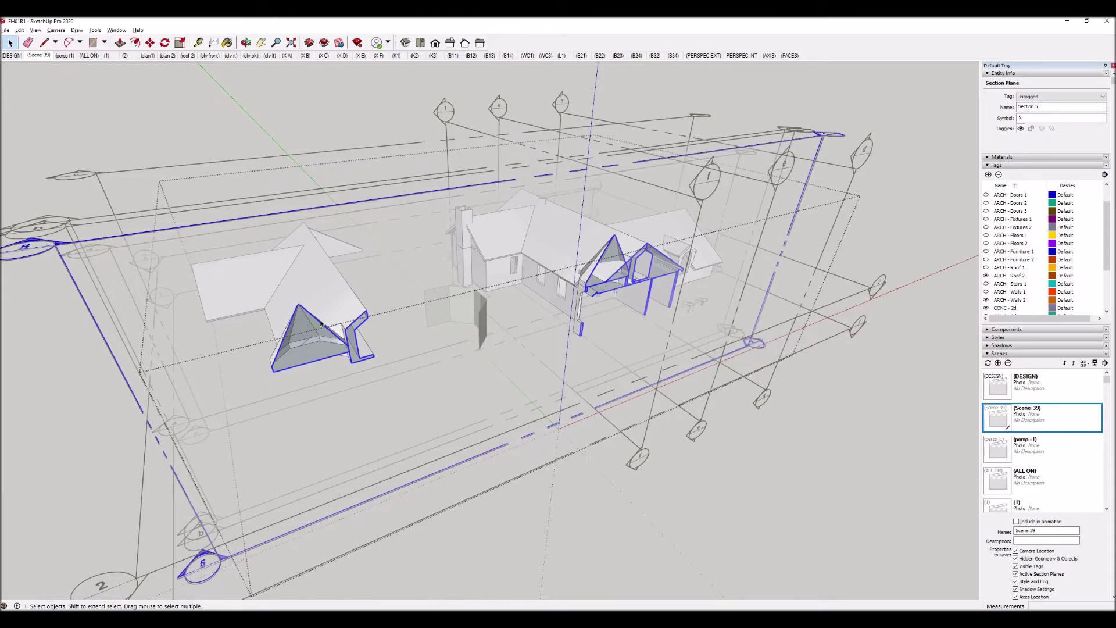
key("o")
left_click_drag(352, 334, 180, 417)
scroll(308, 223, "up", 5)
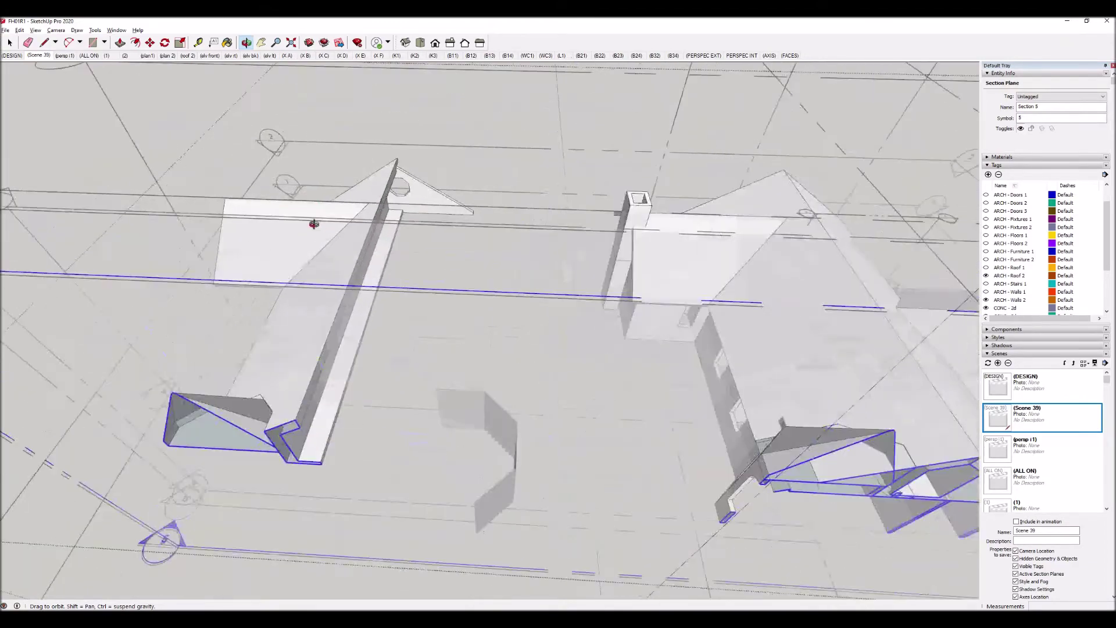
left_click_drag(272, 243, 564, 180)
key("space")
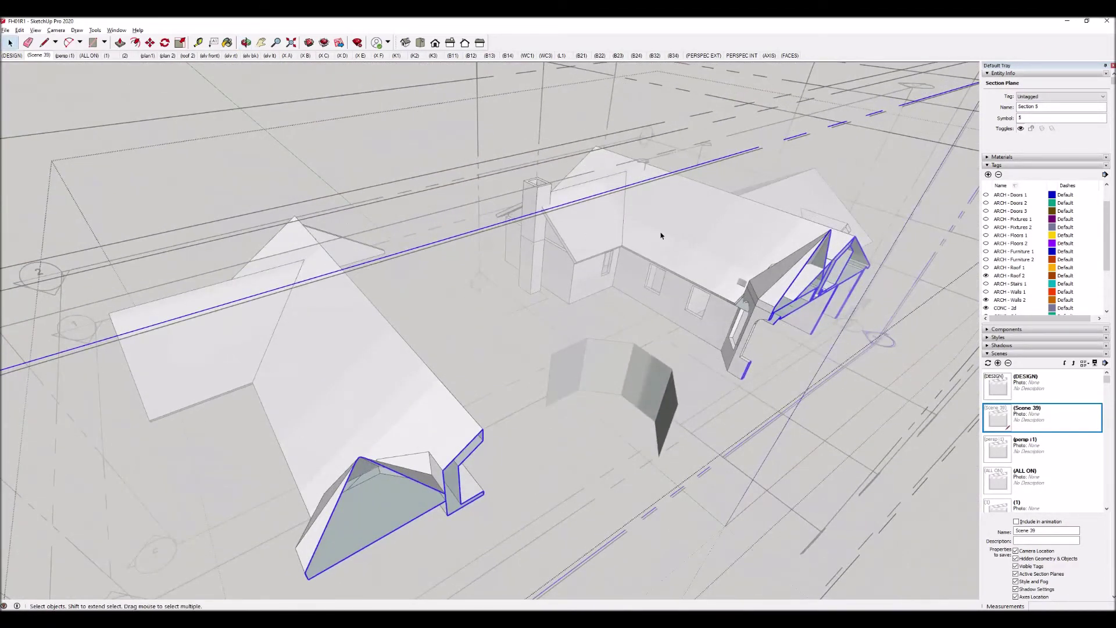
Open the main roof's group on the house and select all of its connected geometry.
key("alt+s")
left_click(661, 236)
double_click(661, 235)
double_click(661, 235)
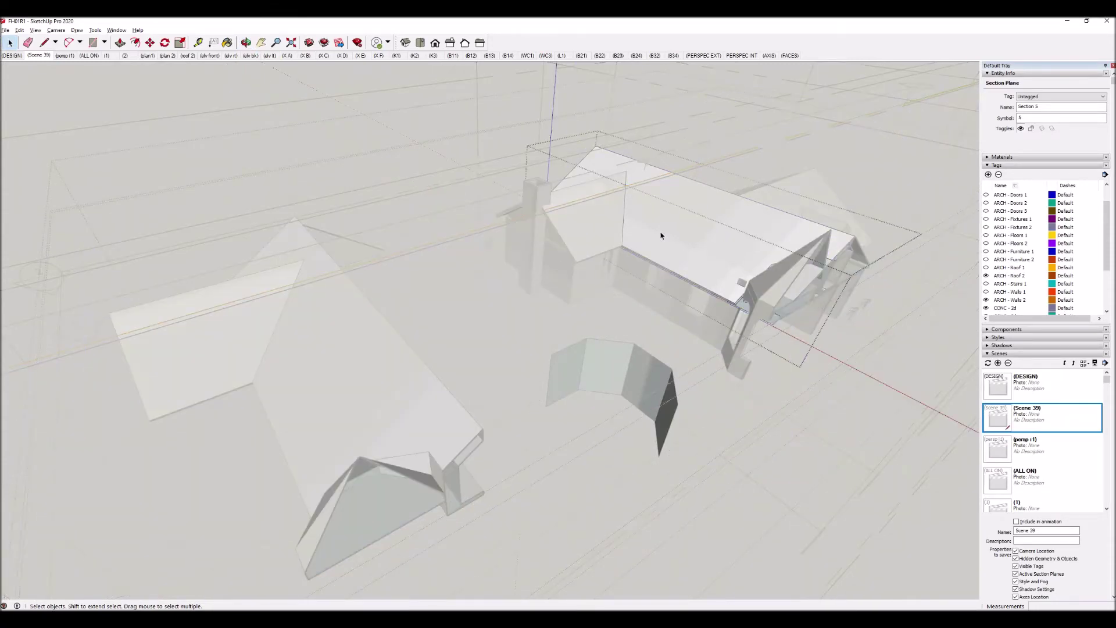
left_click(661, 236)
triple_click(661, 236)
key("o")
left_click_drag(678, 242, 452, 220)
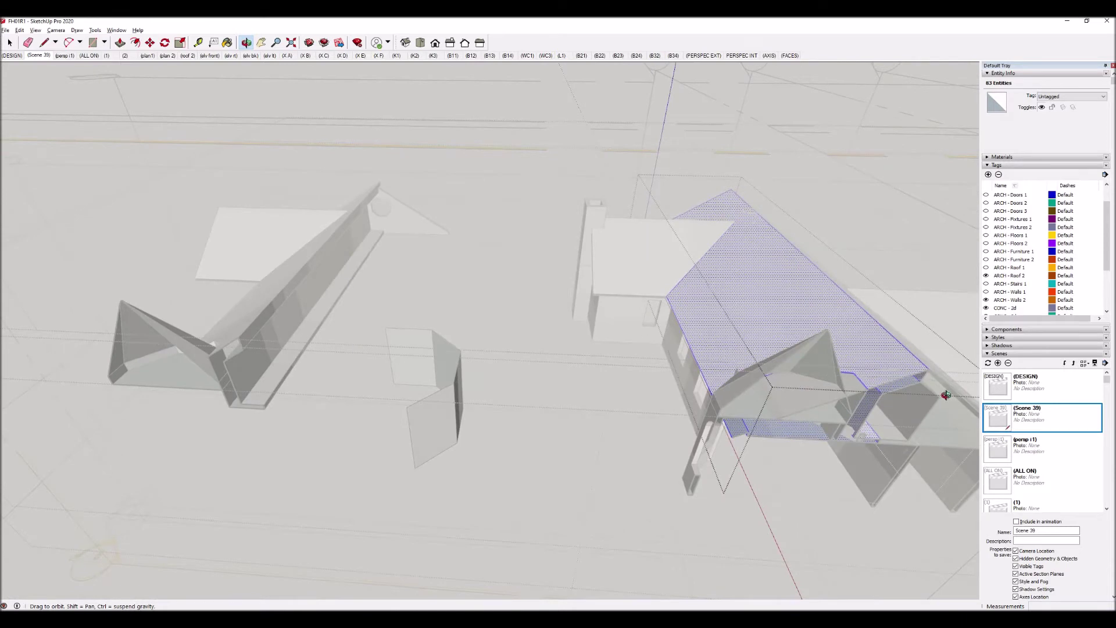
Open the group of the smaller roof wing by the chimney, select all its connected geometry, and close the group.
key("space")
left_click(638, 257)
triple_click(632, 256)
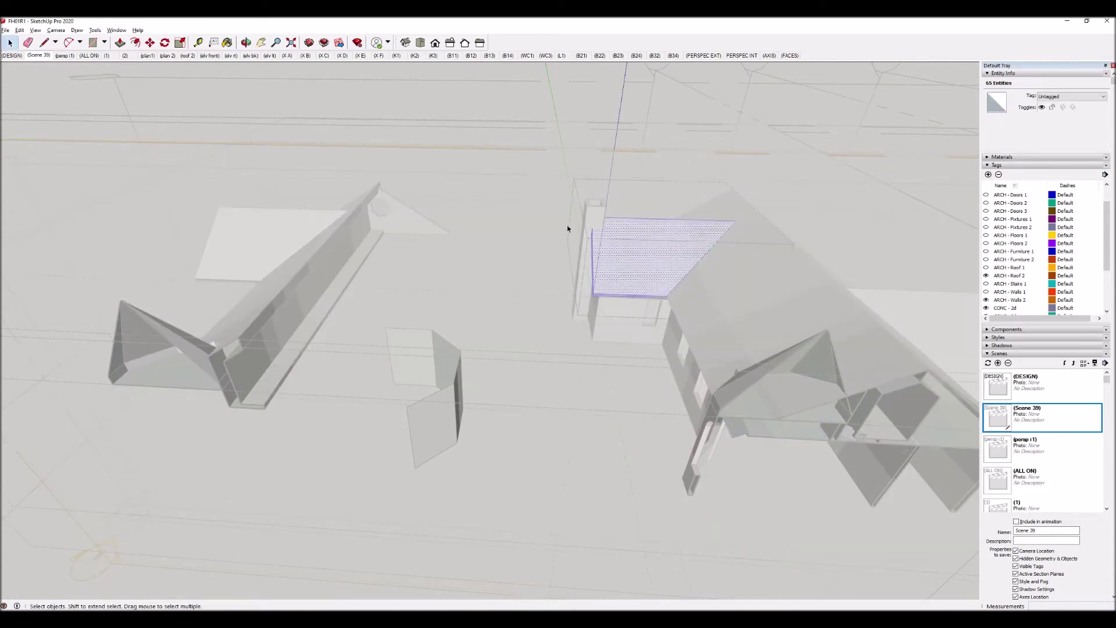
left_click(665, 215)
double_click(647, 259)
left_click(647, 259)
key("Escape")
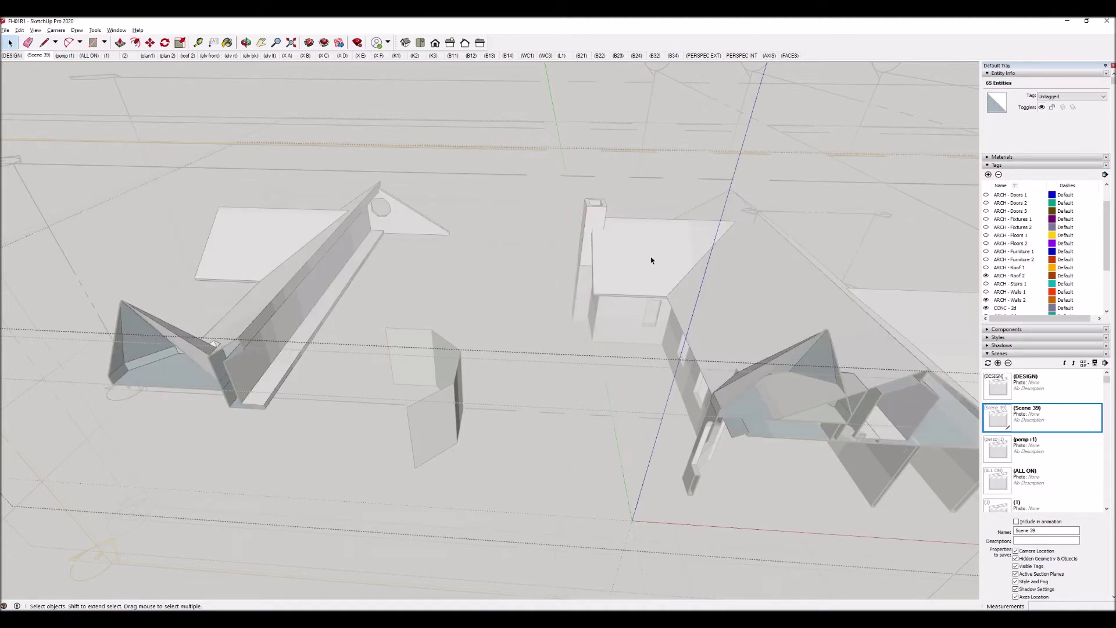
Leave the house roof groups and open the group of the detached roof beside the house.
left_click(699, 264)
scroll(629, 259, "down", 3)
key("o")
left_click_drag(391, 267, 481, 291)
key("space")
left_click(361, 323)
double_click(356, 334)
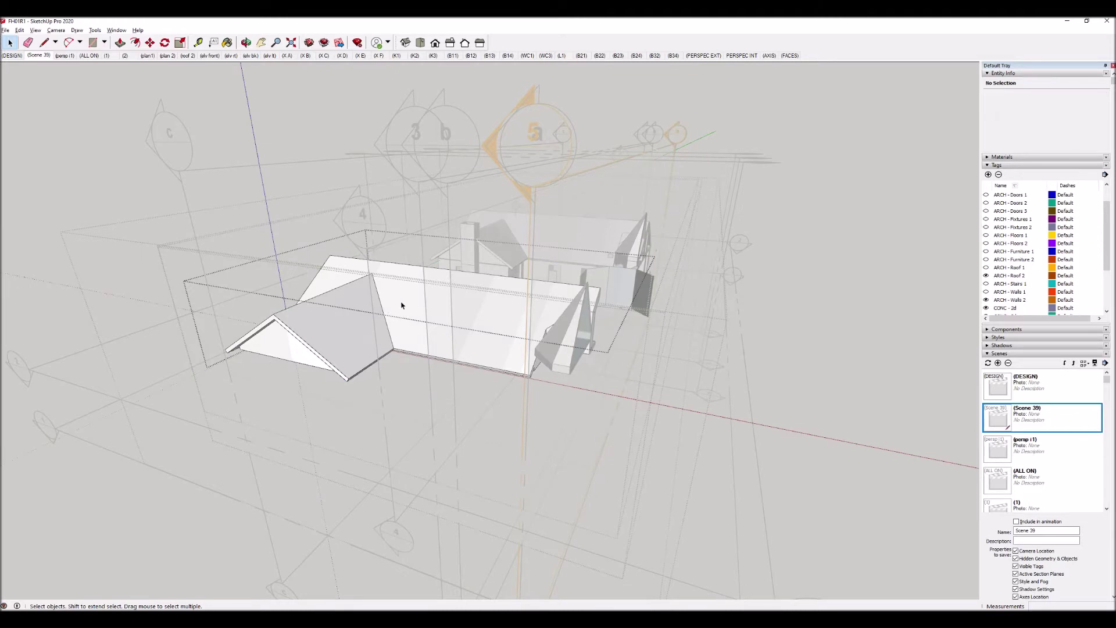
Inspect the detached roof's individual faces and edges, including its gable ends, from different angles.
left_click(349, 335)
left_click(291, 348)
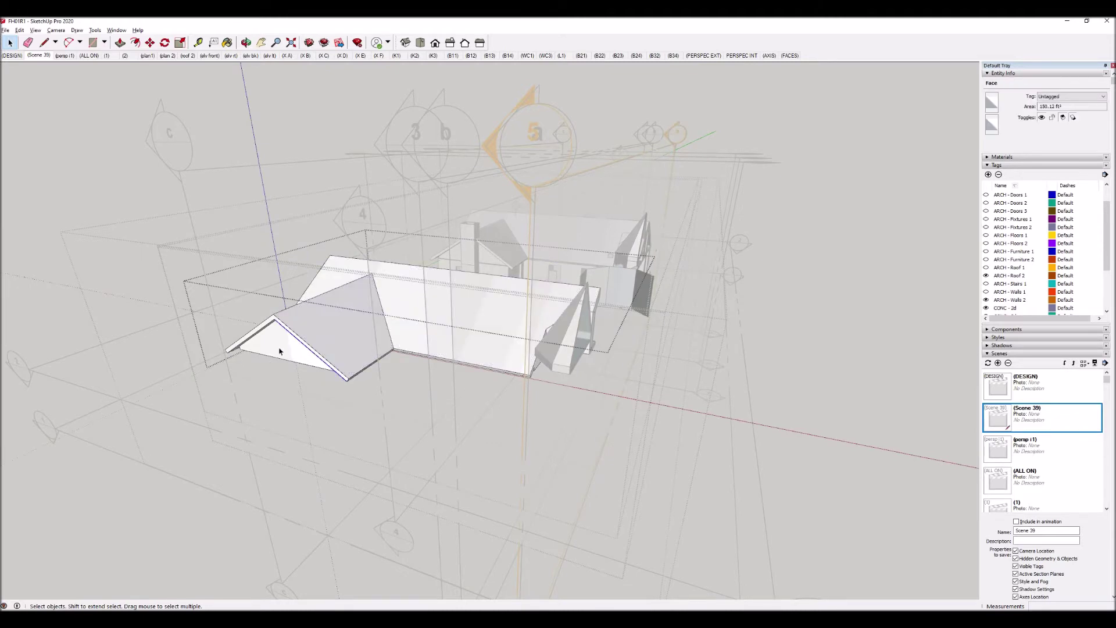
left_click(337, 314)
middle_click_drag(337, 314, 767, 372)
scroll(574, 349, "up", 8)
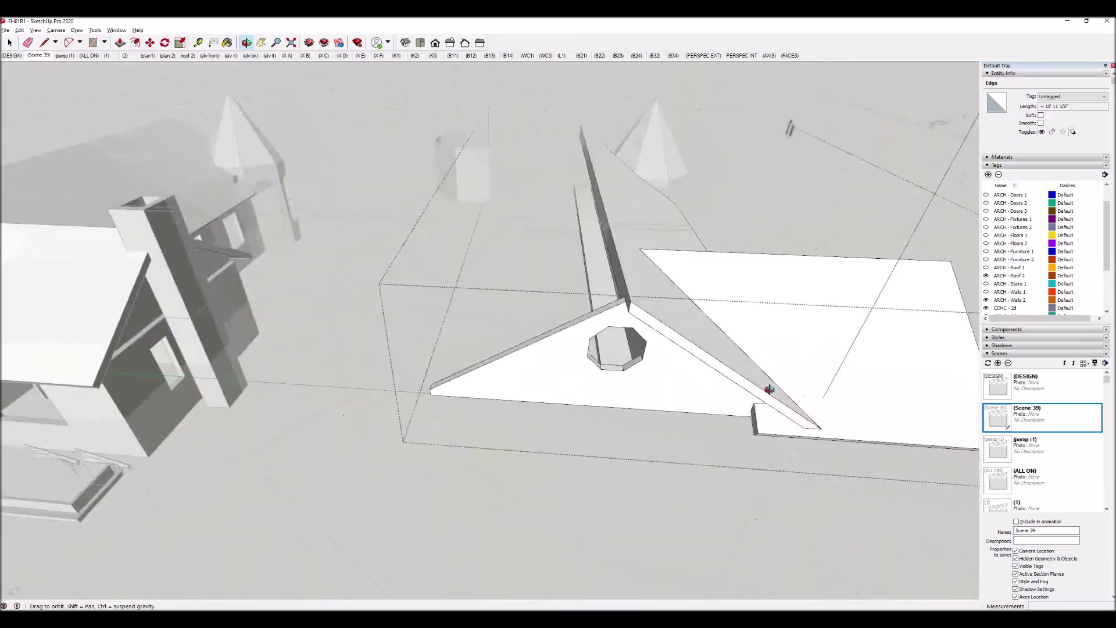
middle_click_drag(769, 389, 827, 366)
scroll(674, 302, "up", 3)
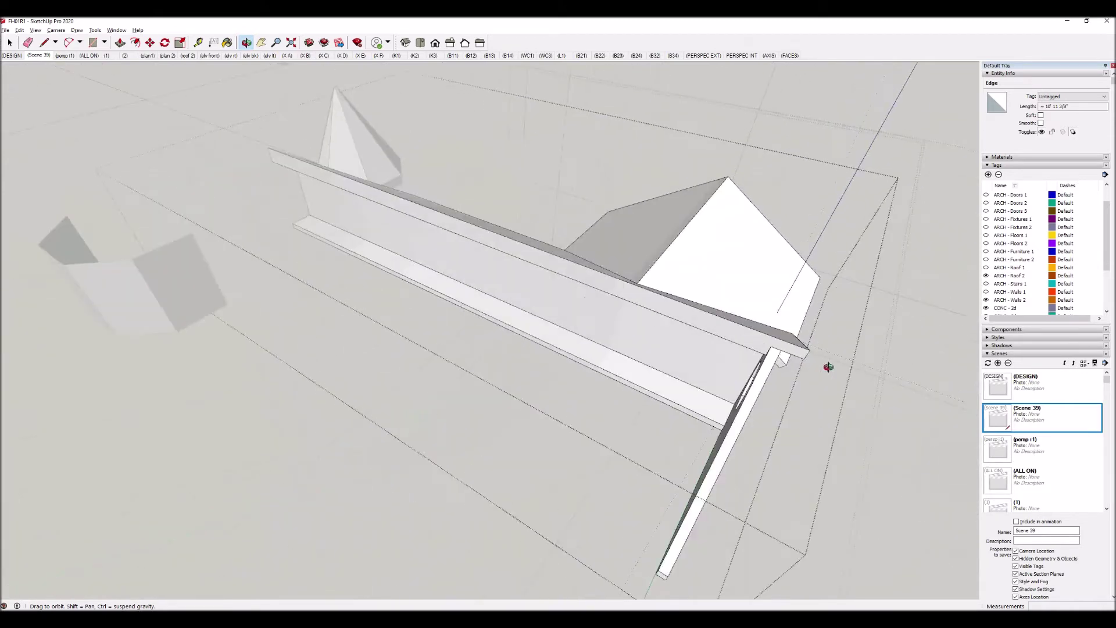
Move section plane 5 about 27' 3" so that it cuts through the house and the detached roof.
middle_click_drag(481, 272, 990, 211)
middle_click_drag(418, 292, 539, 272)
left_click_drag(321, 364, 409, 337)
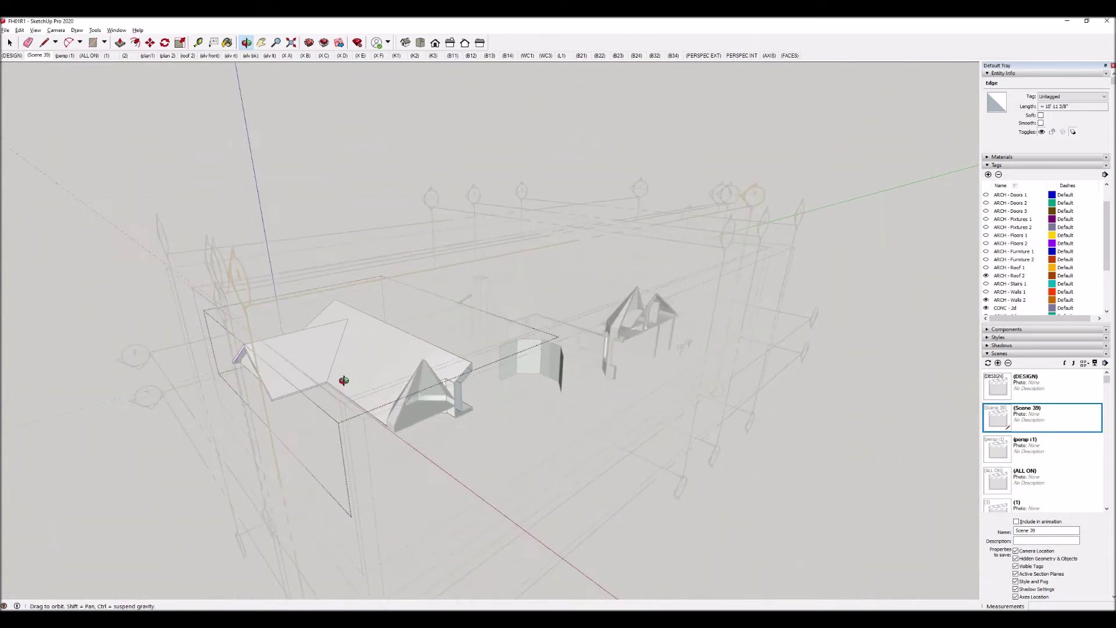
scroll(288, 398, "up", 2)
key("space")
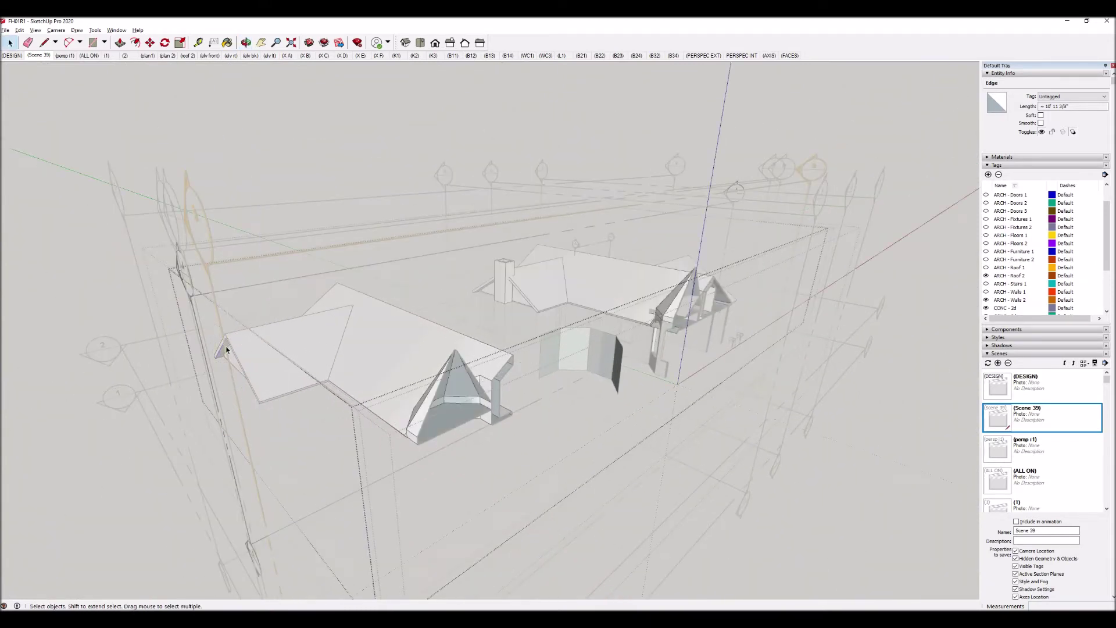
left_click(219, 323)
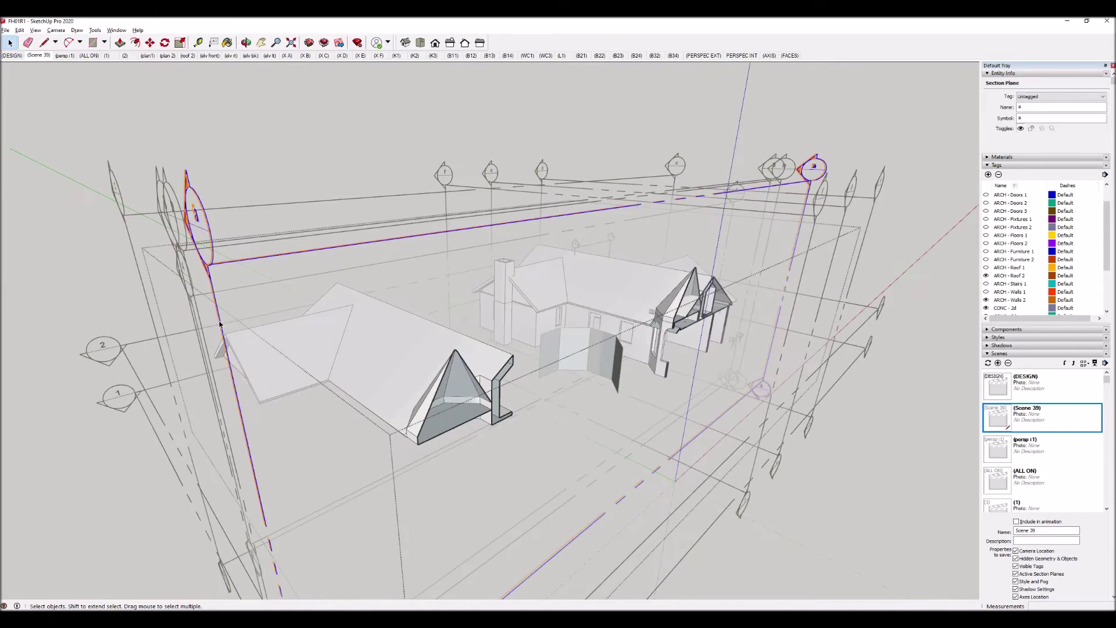
scroll(220, 324, "up", 3)
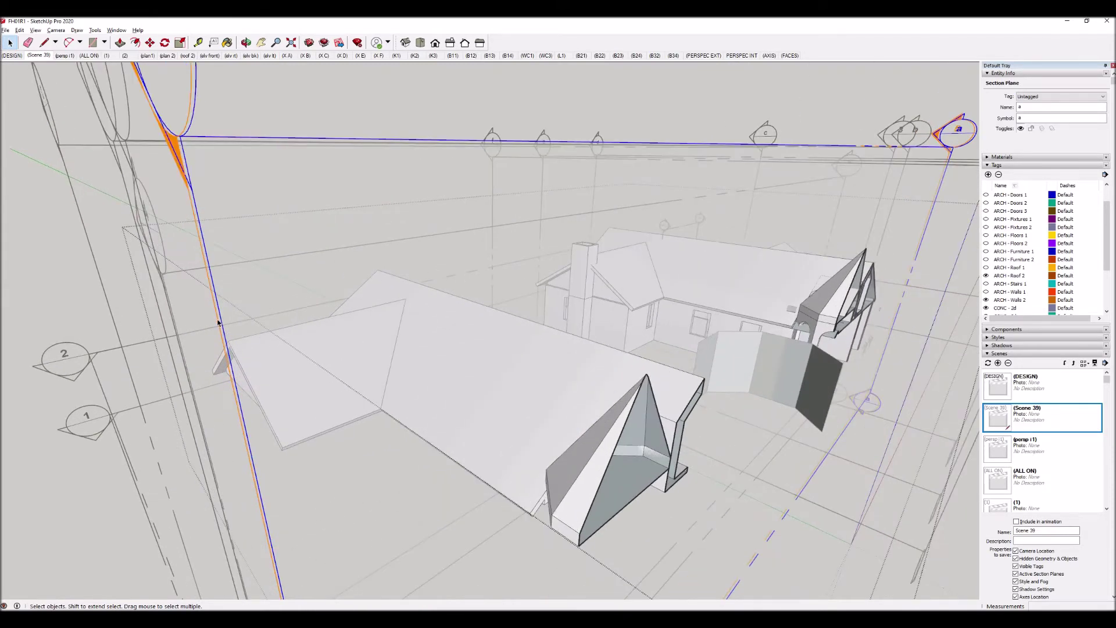
double_click(220, 324)
scroll(232, 339, "down", 3)
key("m")
left_click(348, 489)
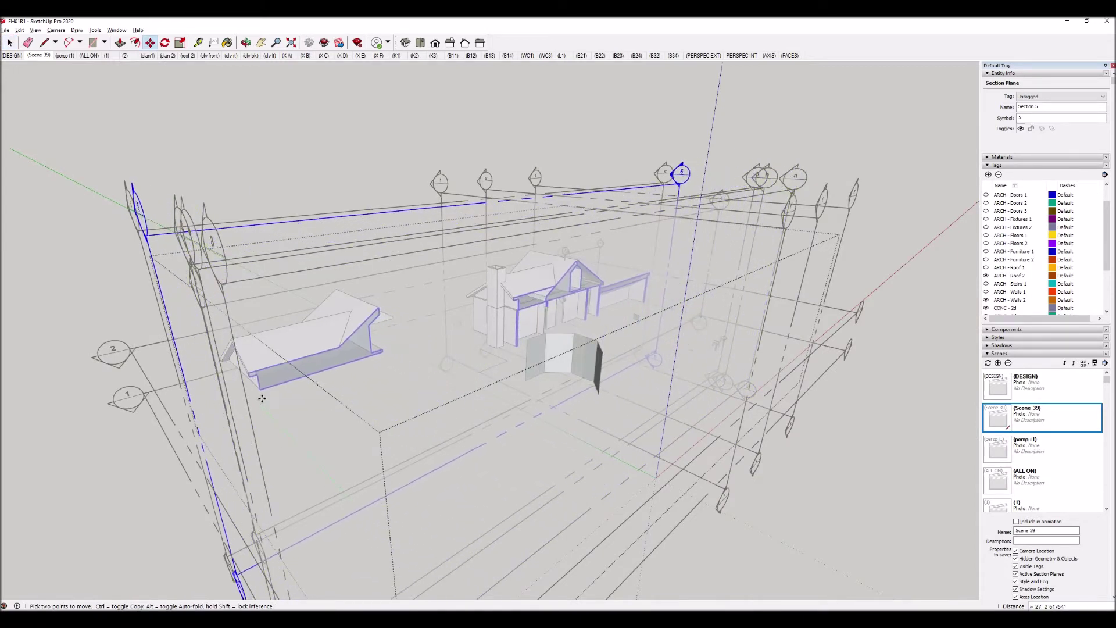
Examine the section cut through the house and the detached roof, both up close and within the whole set of section planes.
key("o")
left_click_drag(349, 344, 271, 354)
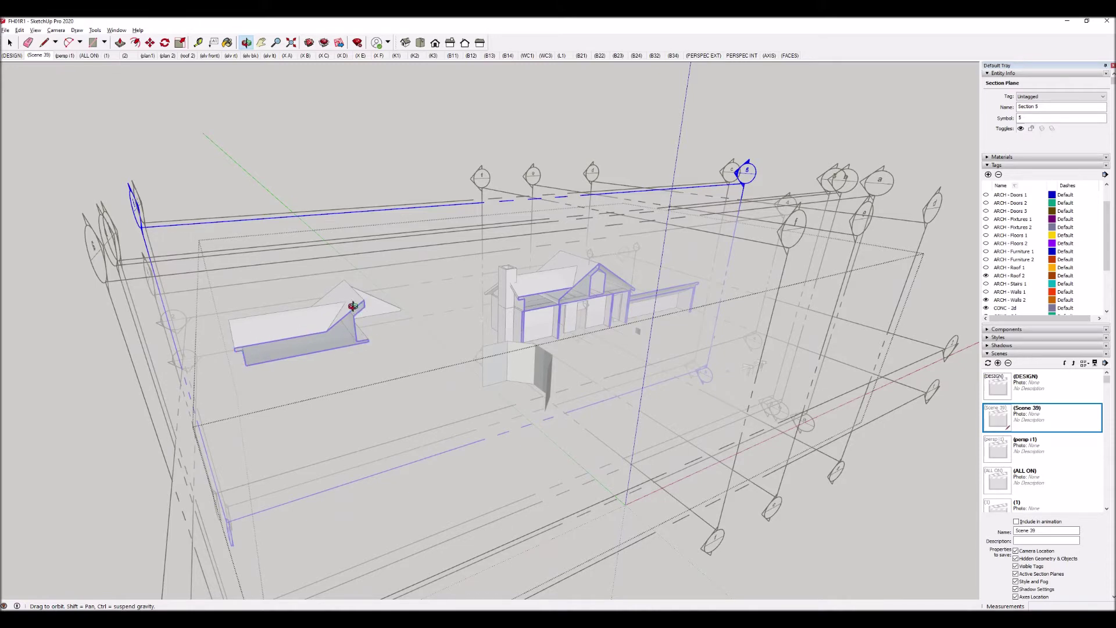
scroll(605, 279, "up", 10)
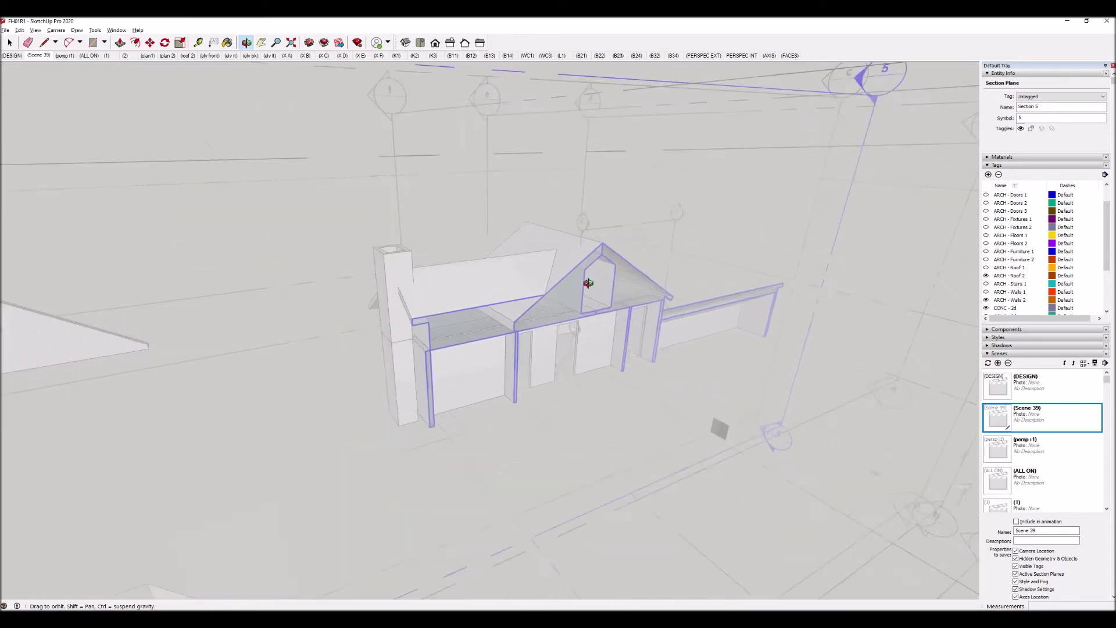
scroll(498, 313, "down", 3)
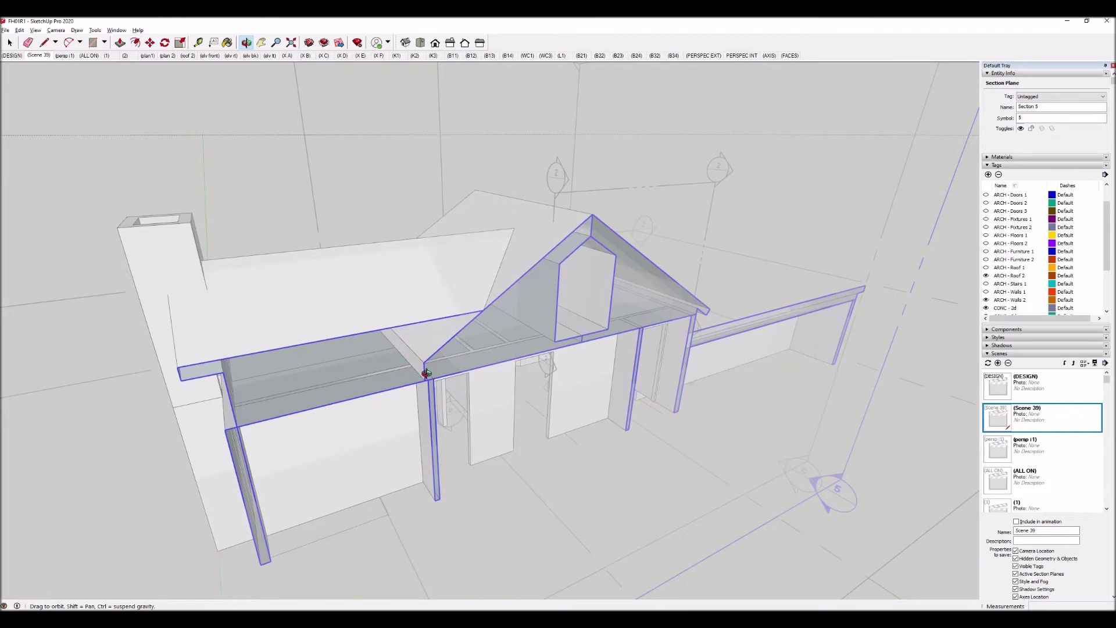
scroll(593, 330, "down", 5)
scroll(556, 308, "down", 5)
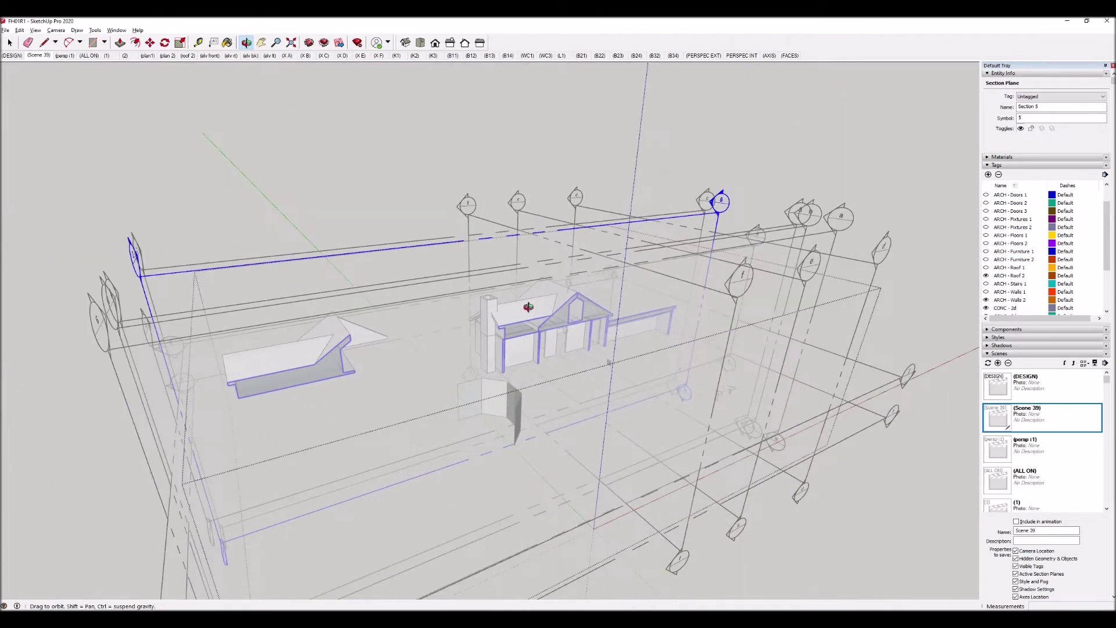
key("m")
key("space")
middle_click_drag(535, 330, 525, 323)
scroll(525, 323, "down", 3)
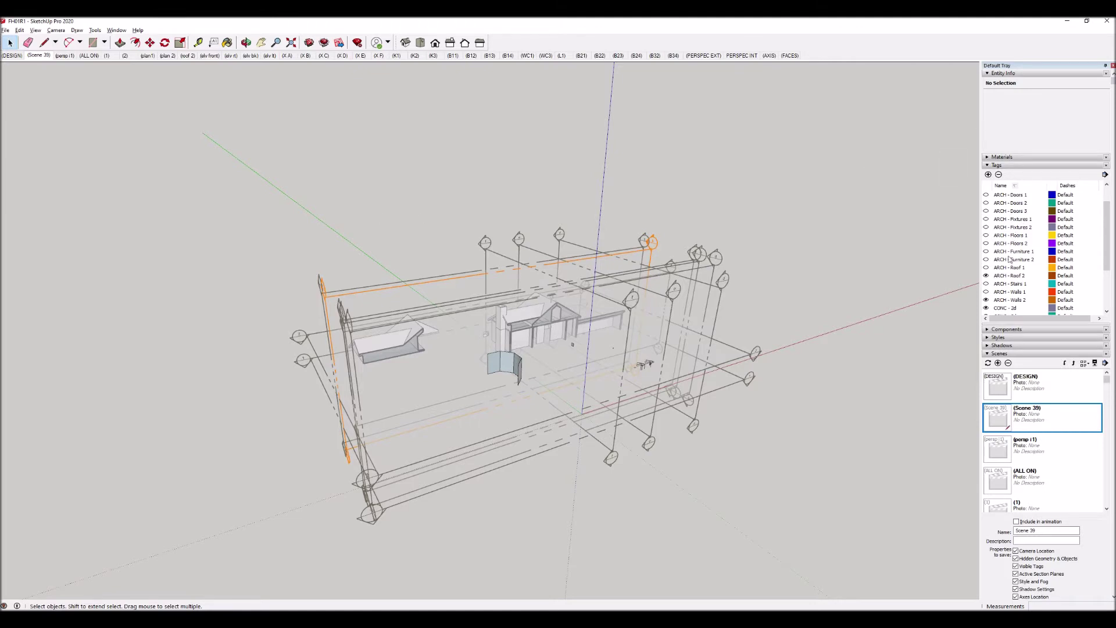
scroll(1006, 270, "down", 2)
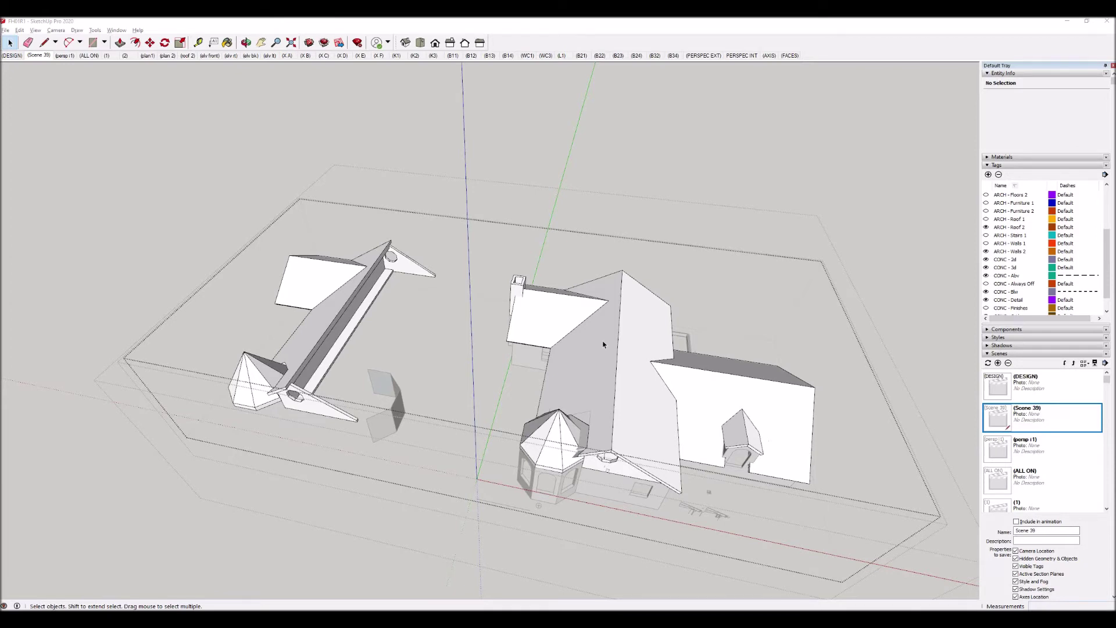
Copy the group of the house's main roof slope 50' along the red axis onto the open side of the detached roof.
left_click(639, 429)
double_click(642, 428)
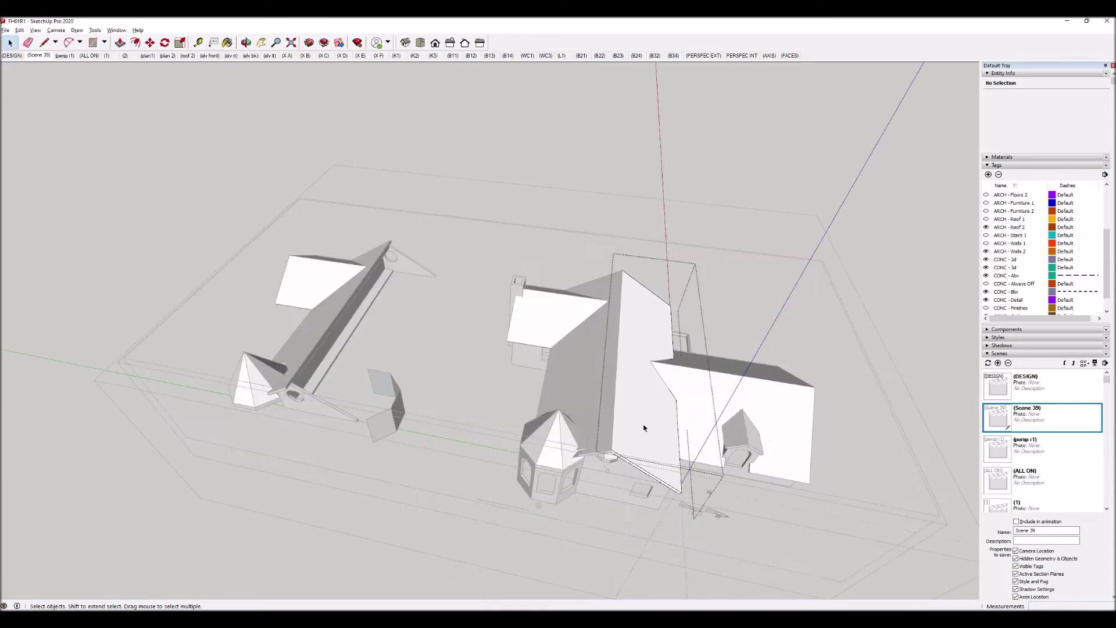
key("Escape")
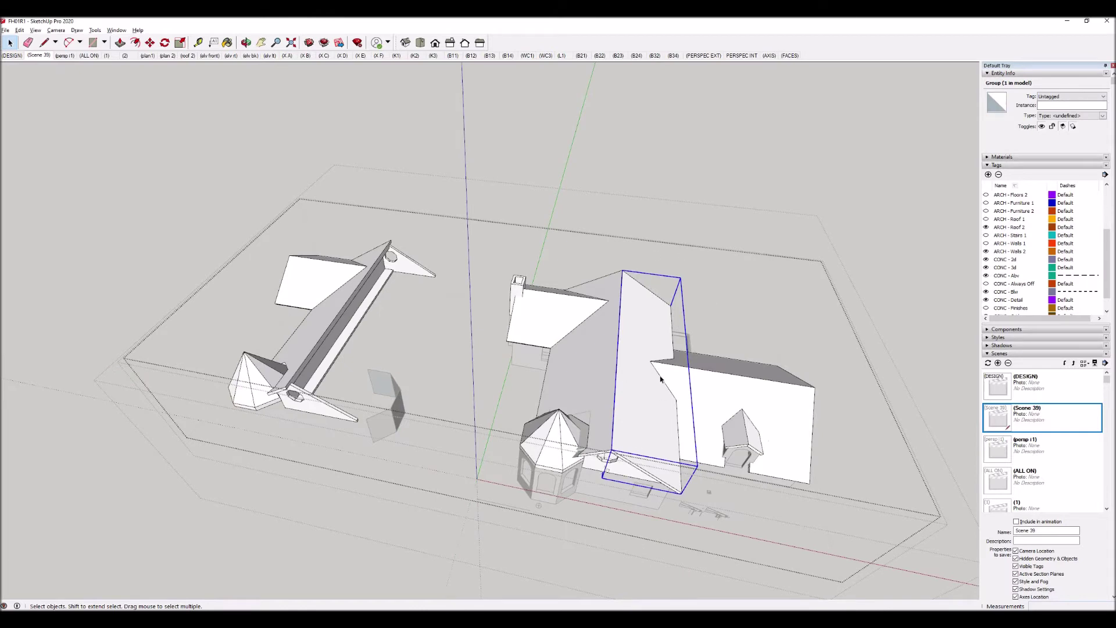
key("m")
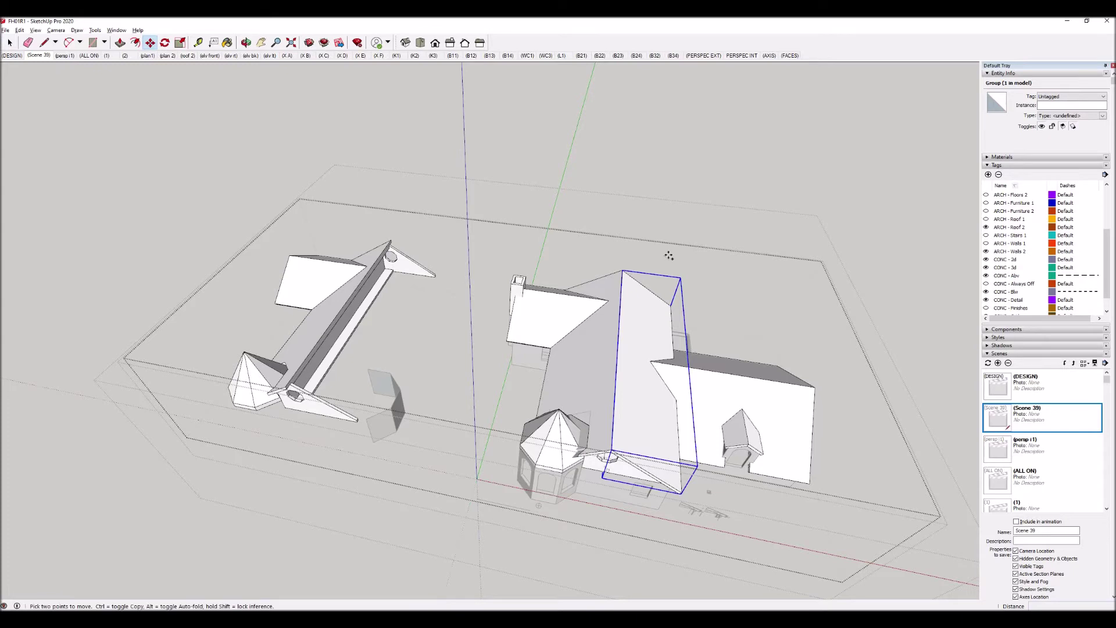
left_click(669, 256)
key("ctrl")
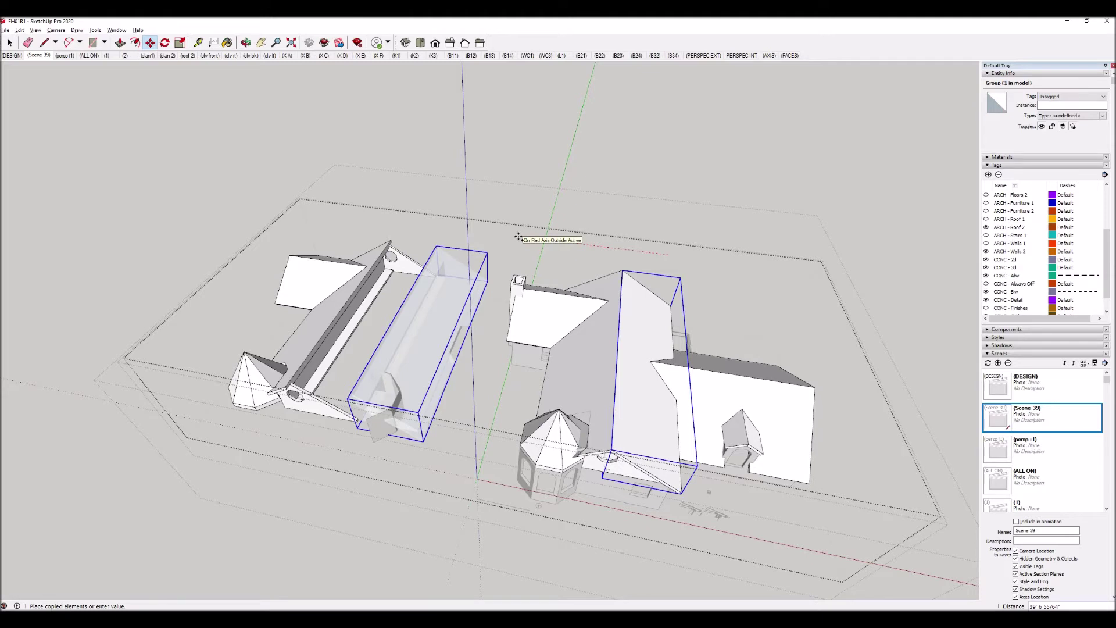
type("50")
key("Escape")
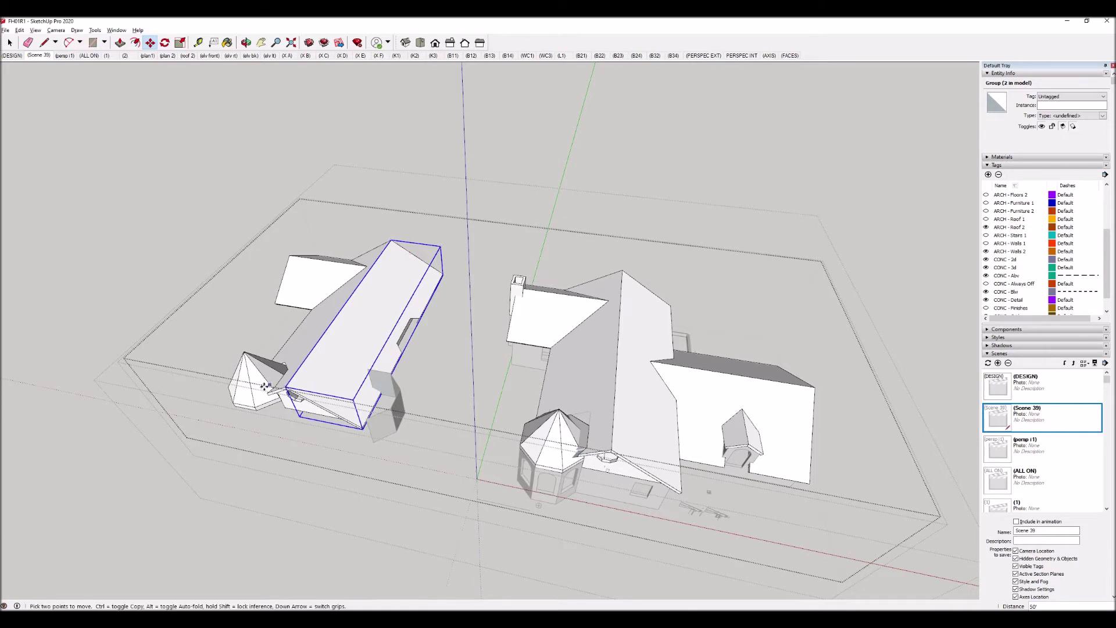
Cut the copied roof slope group from the detached roof's open side.
scroll(264, 387, "up", 3)
scroll(264, 387, "up", 2)
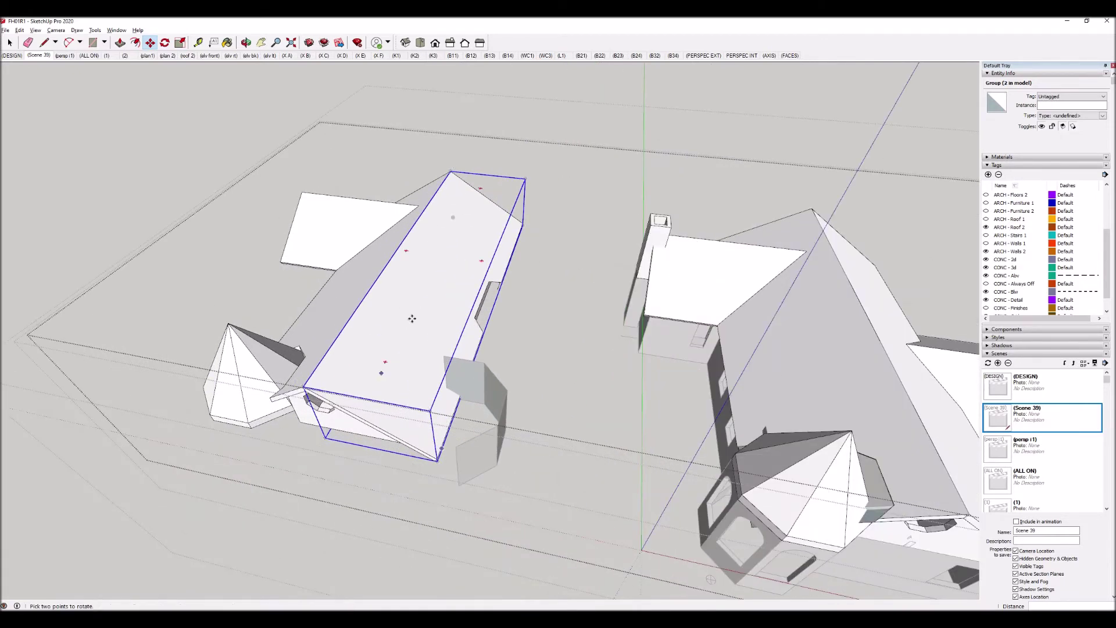
key("o")
left_click_drag(369, 386, 421, 310)
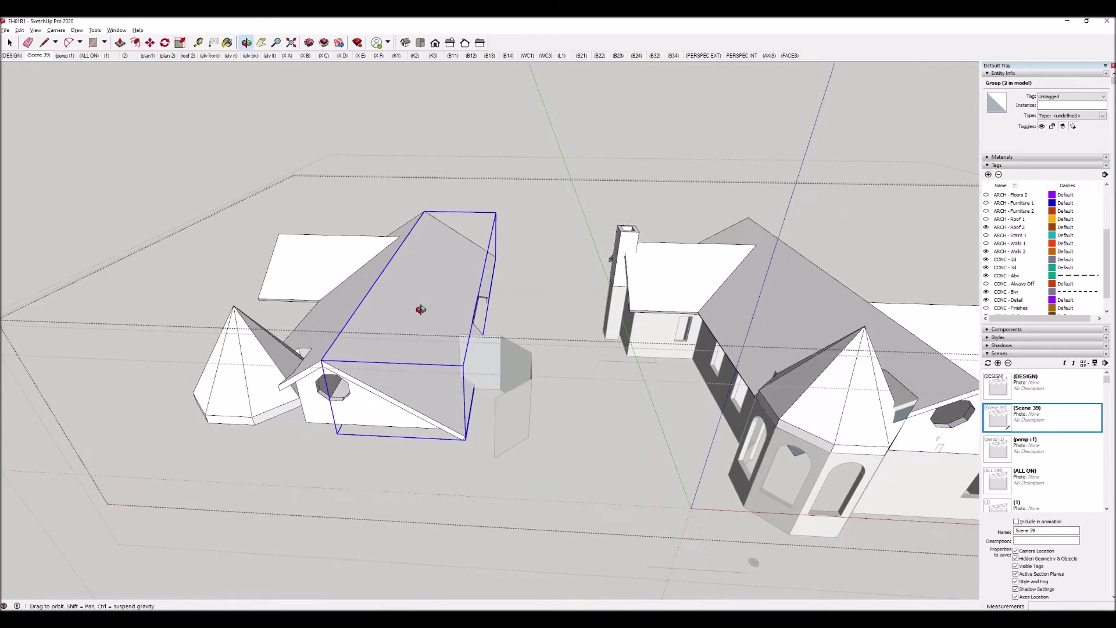
key("Delete")
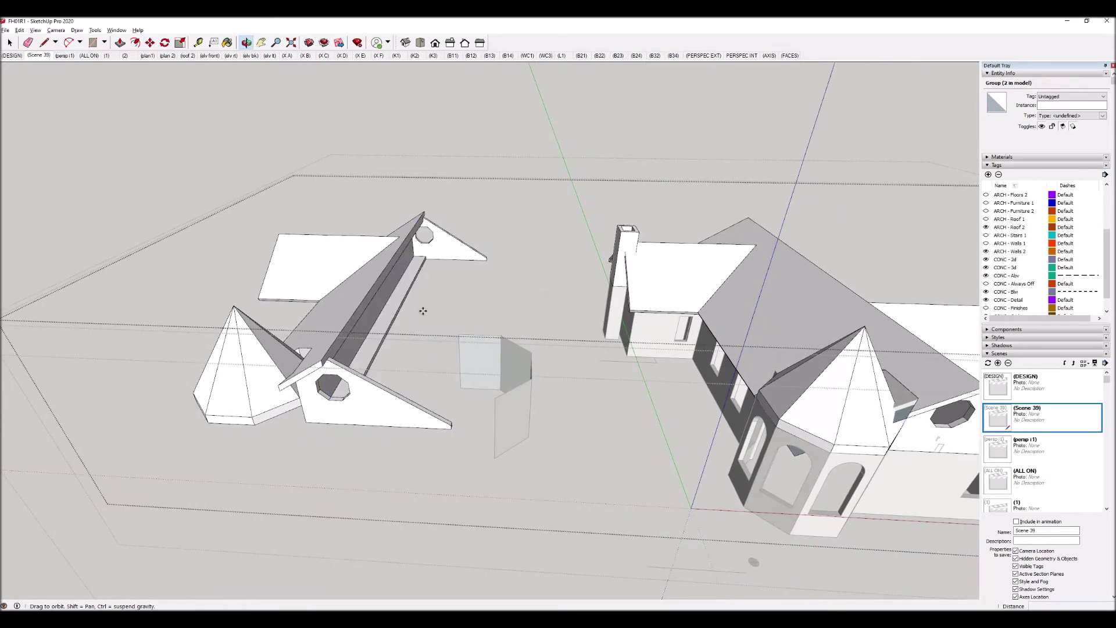
Open the detached roof's group and paste the cut roof slope in place inside it.
key("space")
left_click(384, 314)
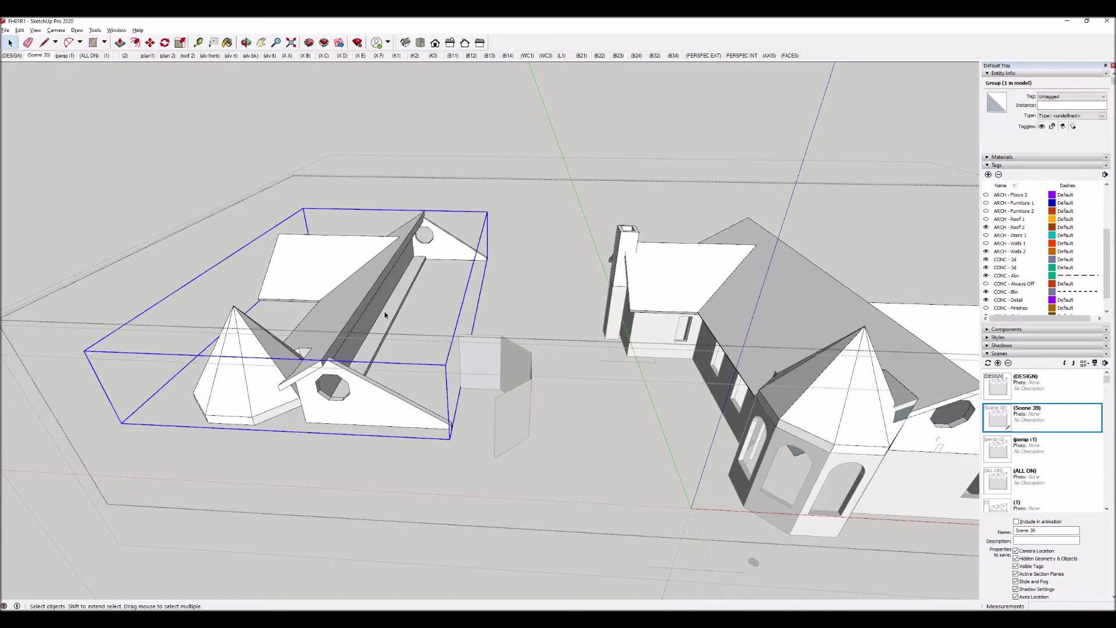
double_click(385, 315)
left_click(384, 314)
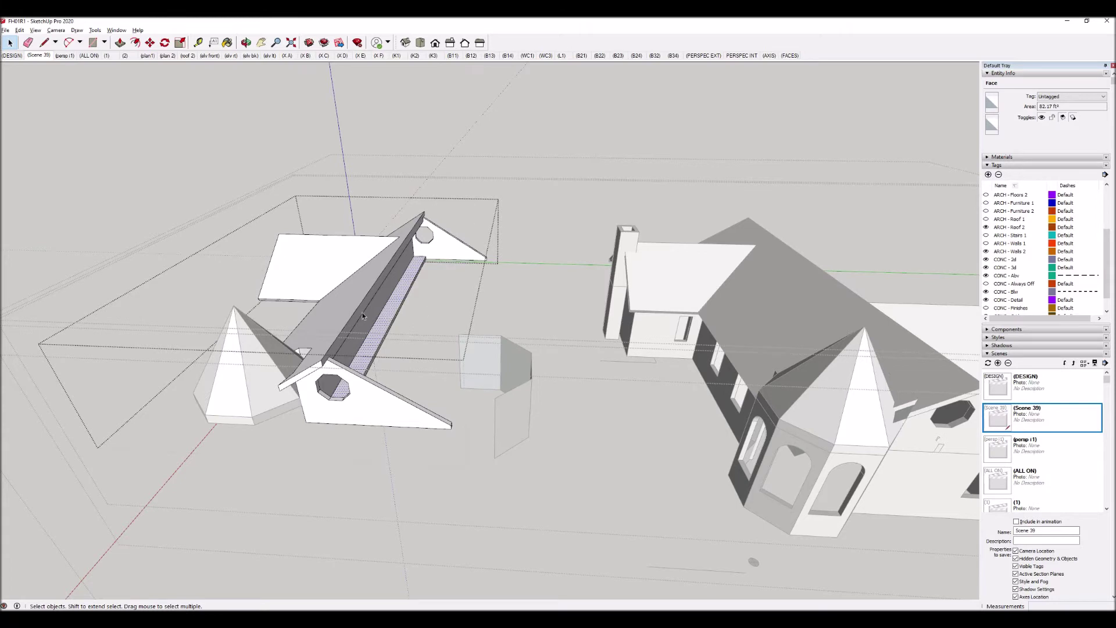
left_click(367, 256)
left_click(388, 251)
left_click(427, 248)
left_click(405, 286)
key("ctrl+z")
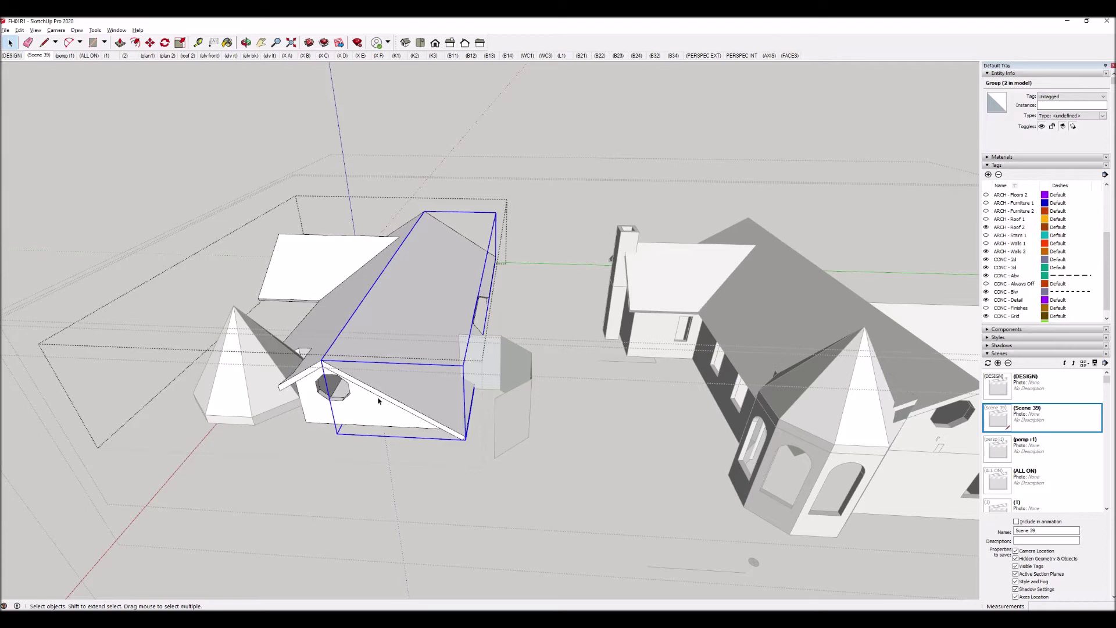
Inspect the individual faces and edges of the detached roof's far slope, gable end and smaller wing.
double_click(351, 310)
left_click(333, 261)
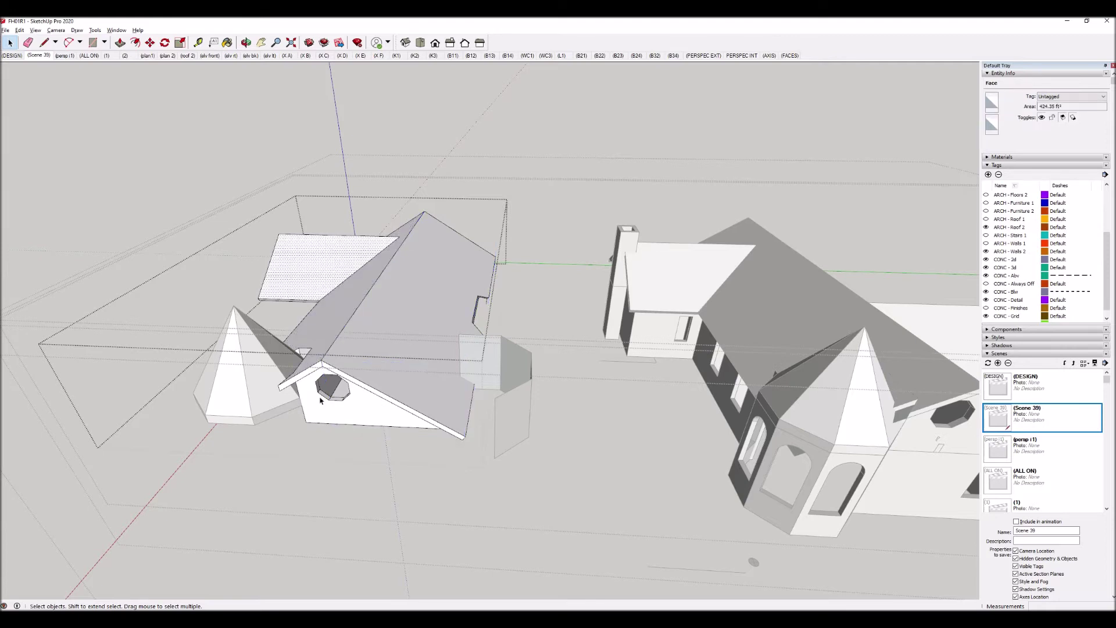
left_click(308, 393)
left_click(312, 323)
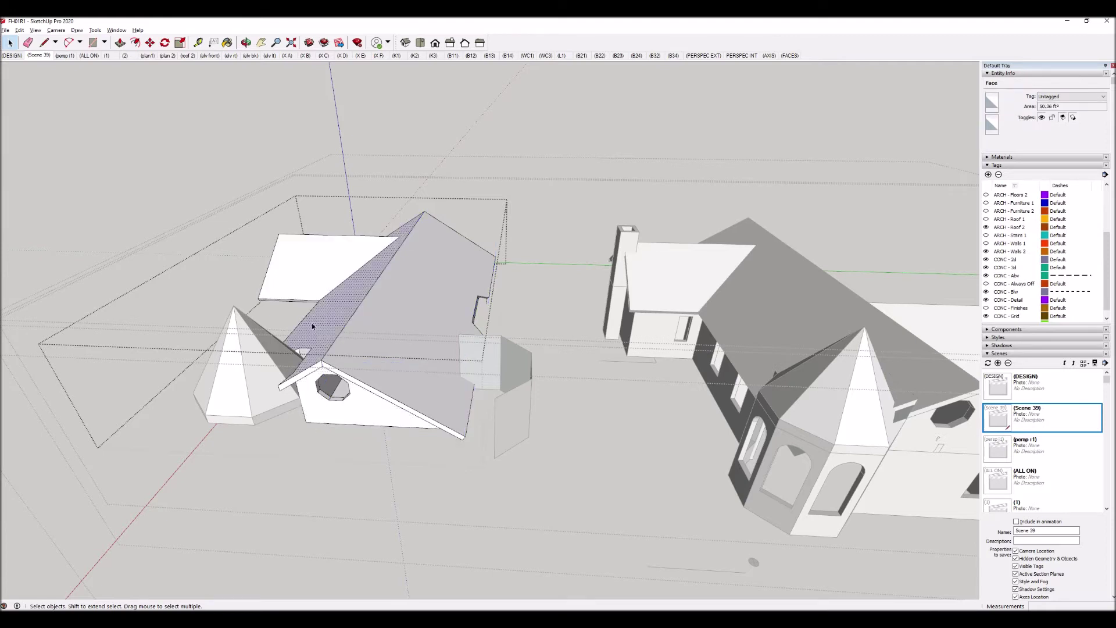
left_click(310, 263)
left_click(334, 236)
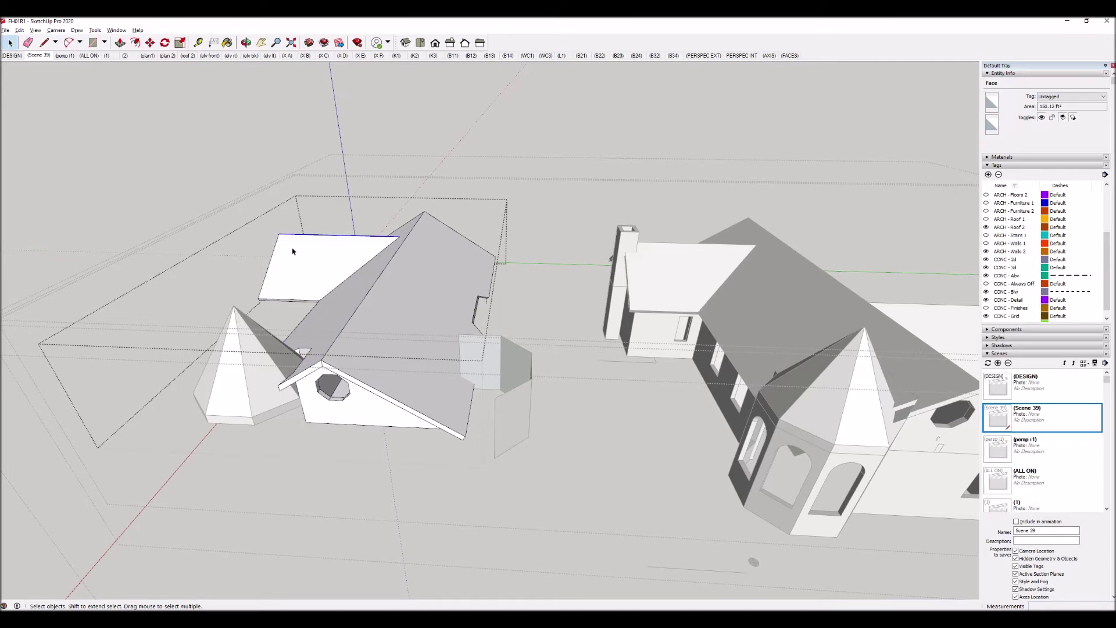
left_click(285, 299)
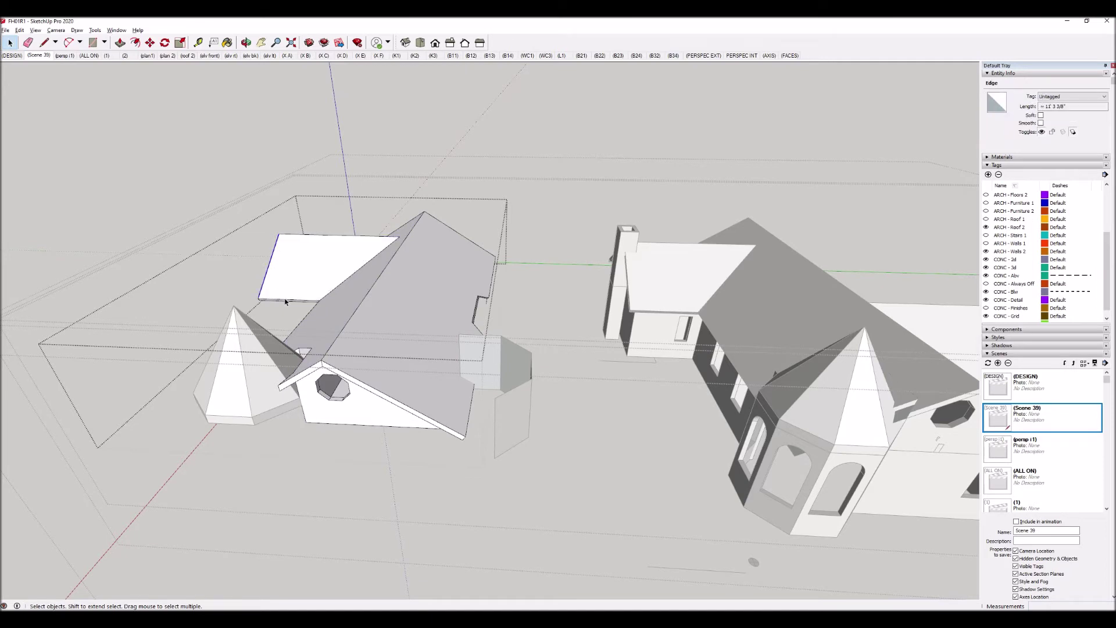
left_click(310, 260)
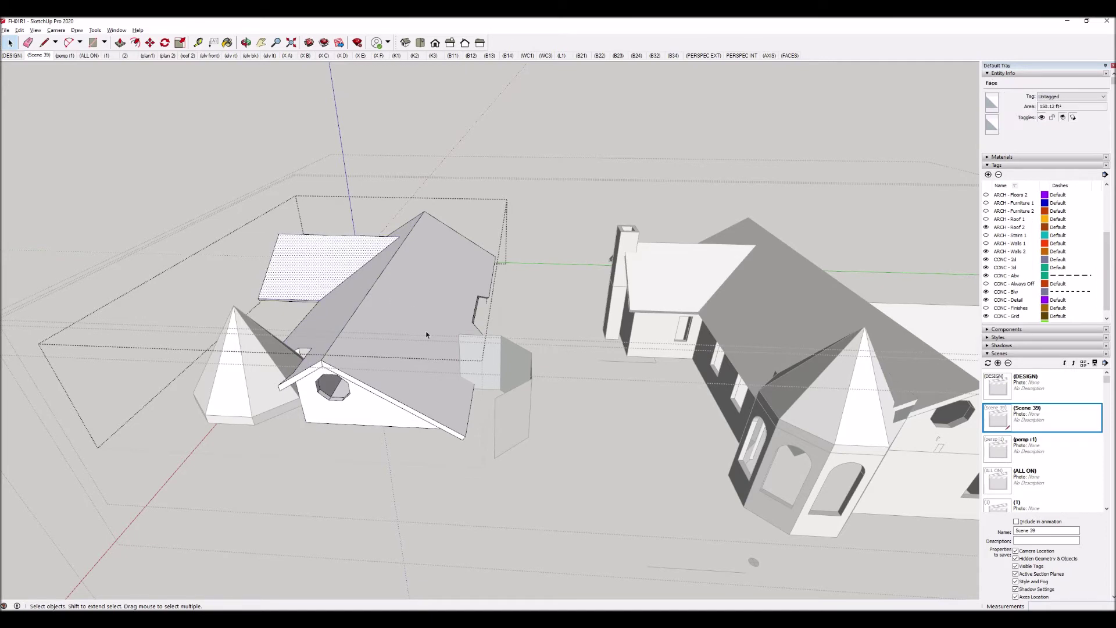
Explode the pasted roof slope group inside the detached roof's group.
left_click(444, 292)
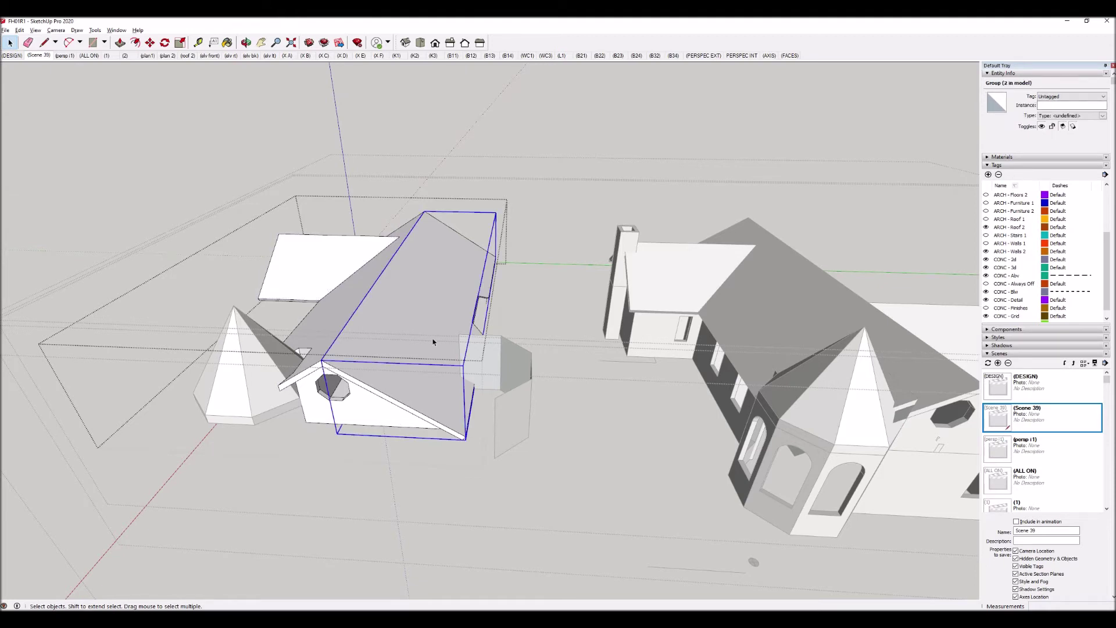
triple_click(440, 308)
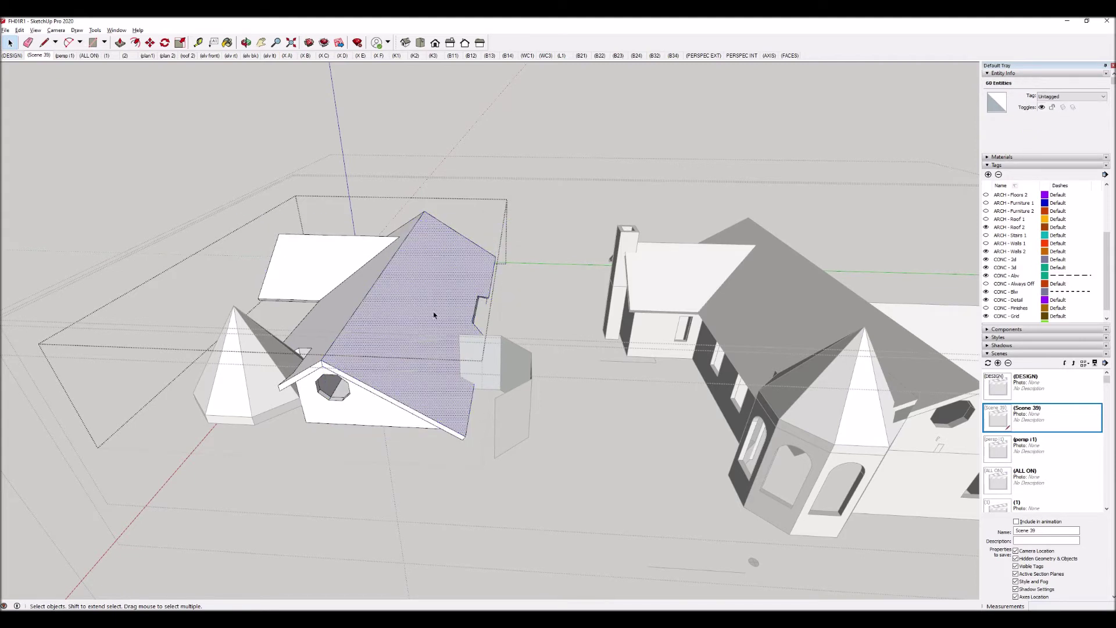
Inspect the edges and faces along the detached roof's front gable, its far slope, and its underside.
left_click(382, 400)
left_click(381, 398)
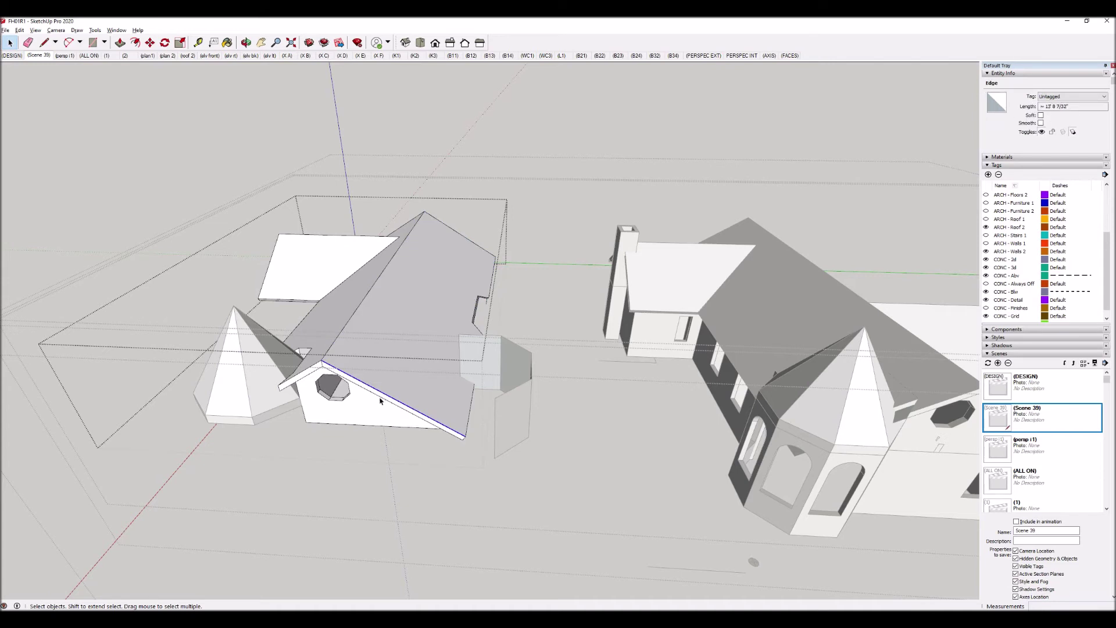
left_click(380, 399)
left_click(372, 405)
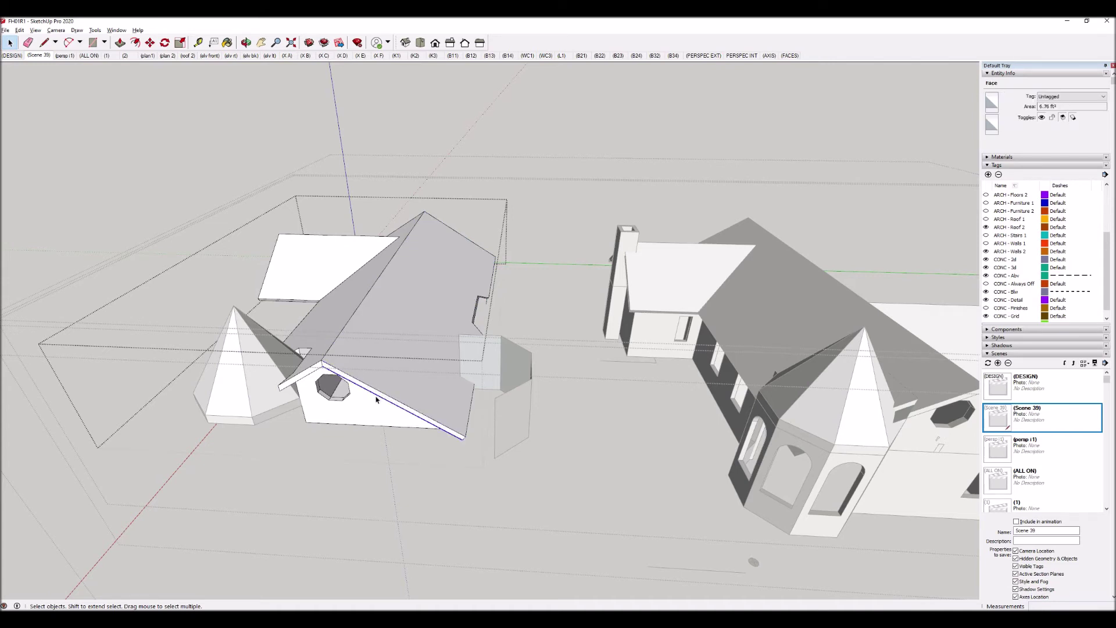
left_click(372, 406)
key("Escape")
left_click(336, 269)
left_click(351, 342)
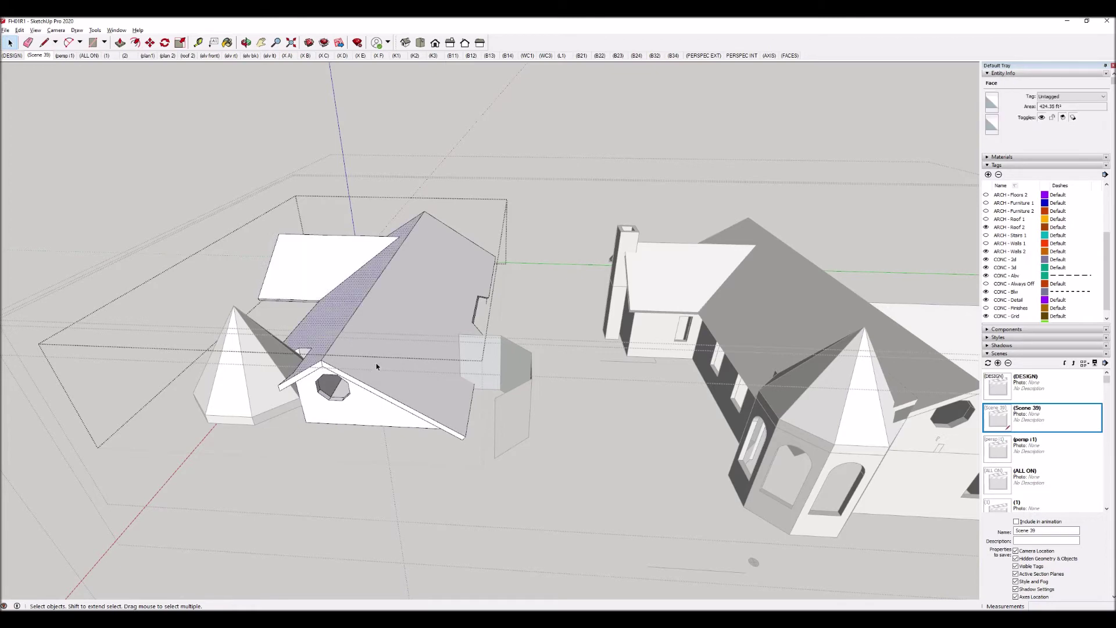
middle_click_drag(403, 376, 393, 311)
middle_click_drag(391, 407, 386, 323)
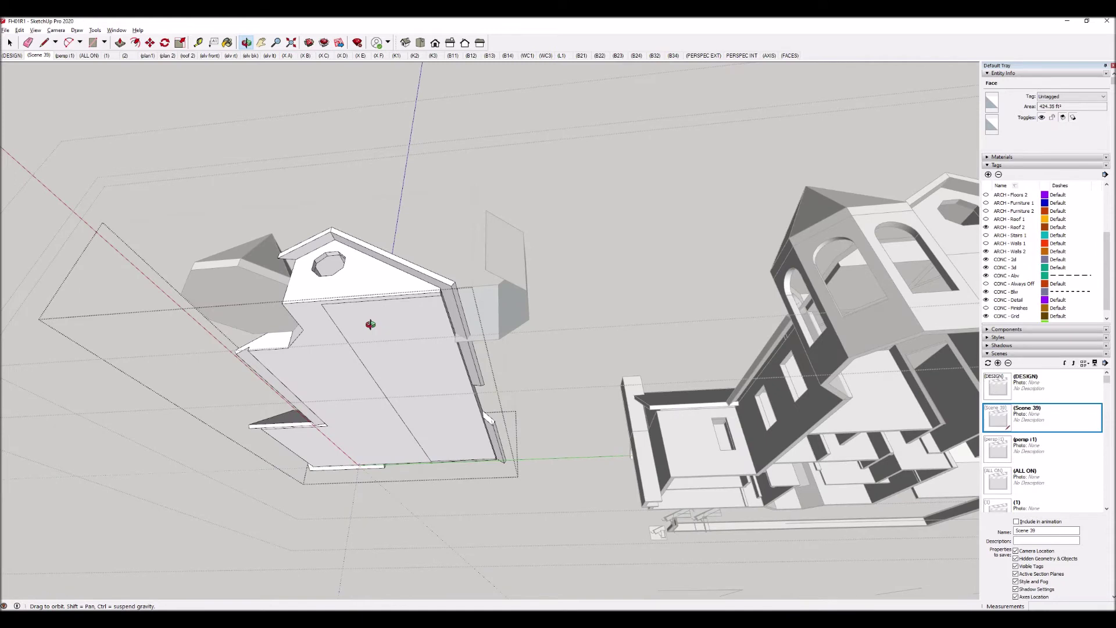
scroll(352, 320, "up", 2)
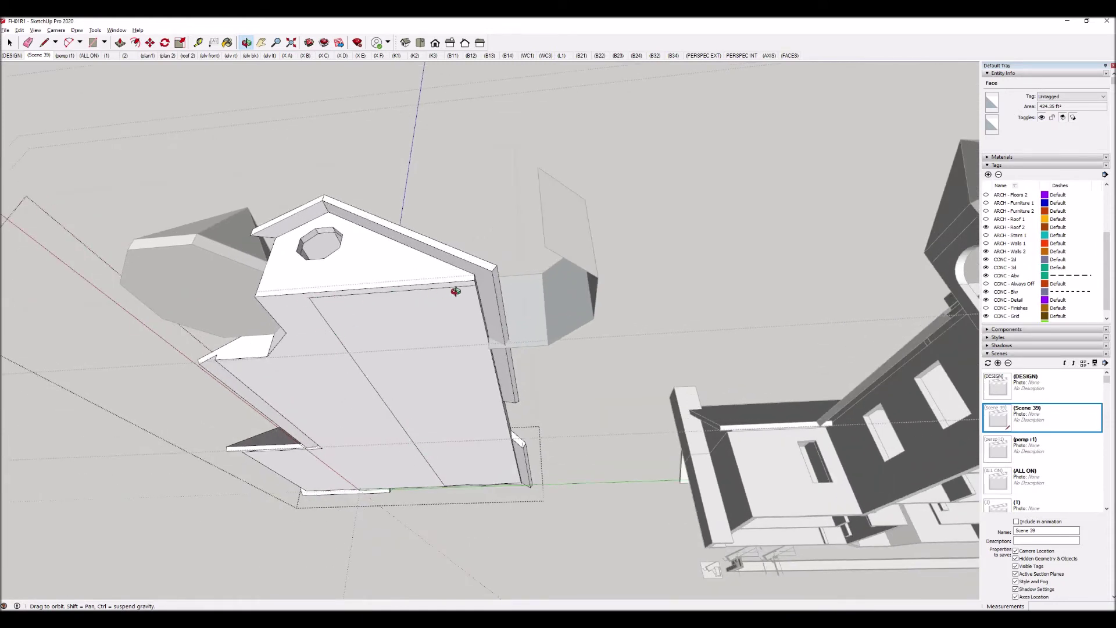
left_click_drag(473, 283, 384, 289)
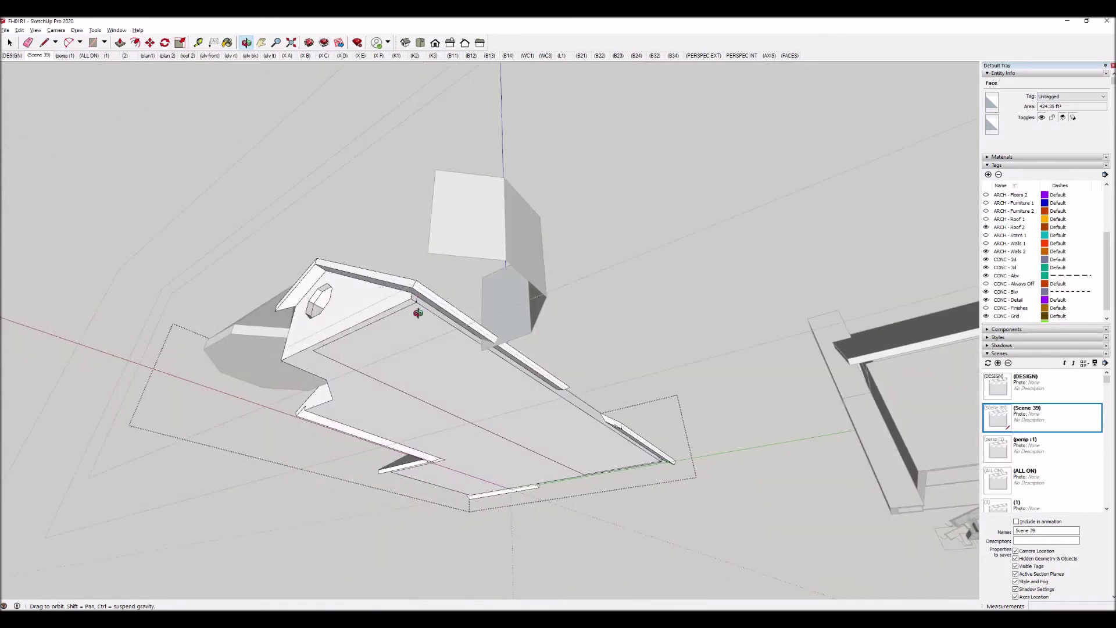
Erase the leftover seam edges dividing the underside of the detached roof beside the gable wall.
left_click_drag(640, 457, 87, 434)
scroll(374, 372, "down", 2)
scroll(501, 349, "down", 4)
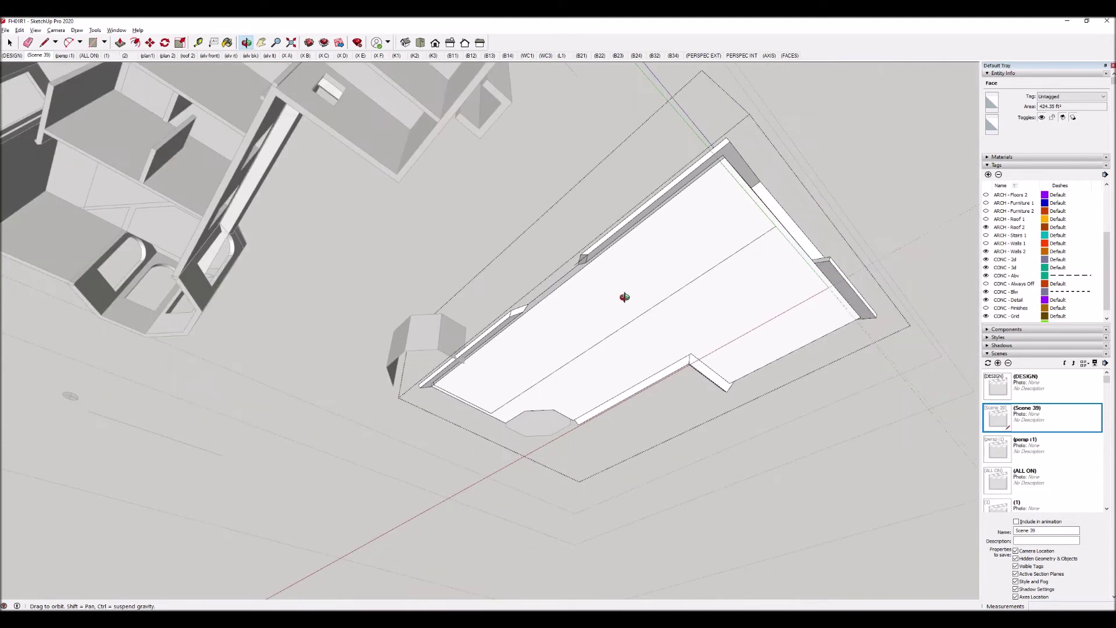
left_click_drag(685, 272, 515, 449)
scroll(509, 372, "up", 4)
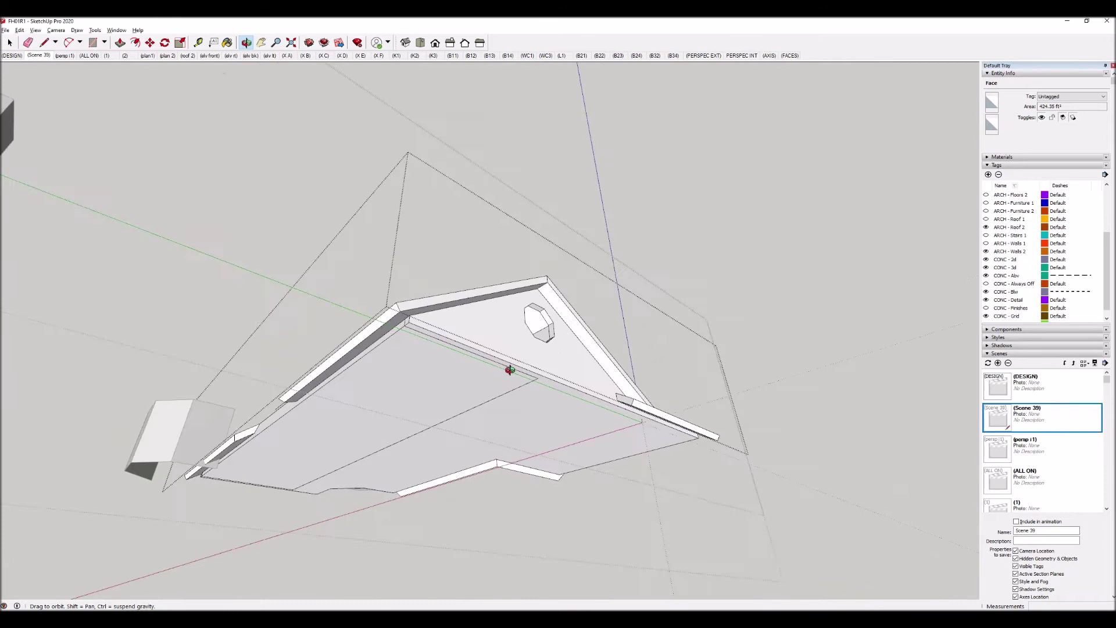
left_click_drag(510, 394, 536, 381)
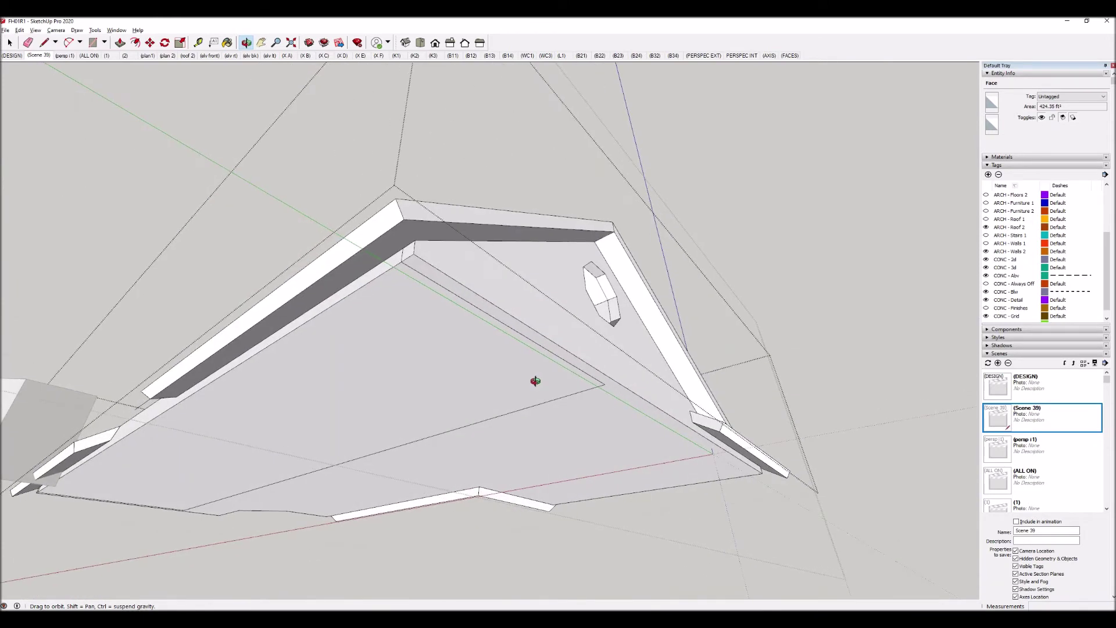
left_click_drag(411, 324, 395, 356)
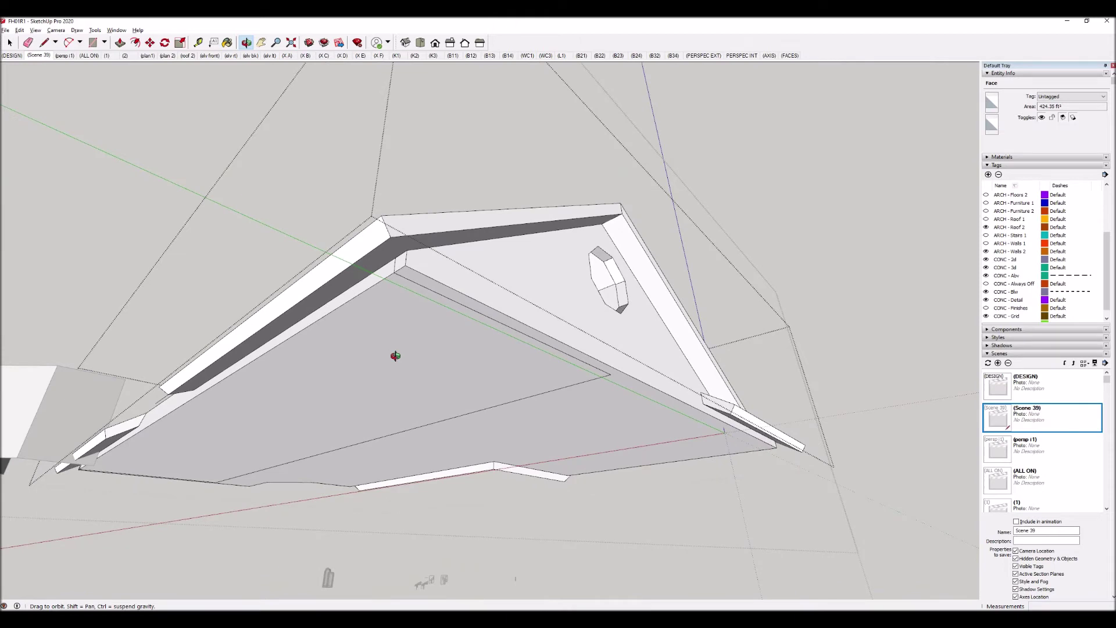
left_click_drag(496, 377, 459, 354)
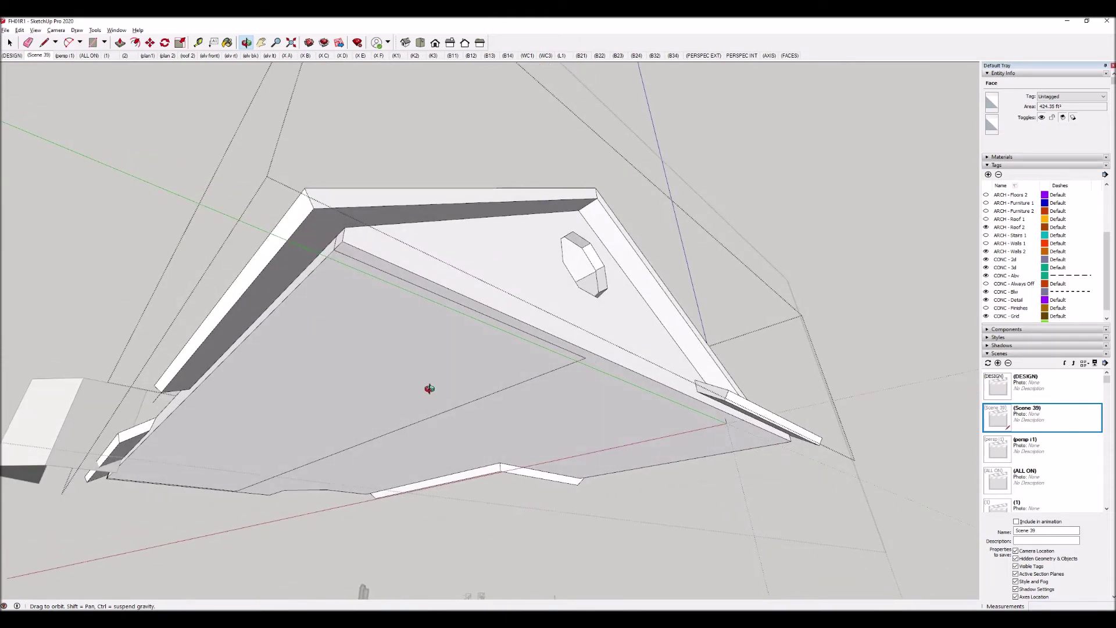
key("e")
left_click(545, 373)
left_click(554, 342)
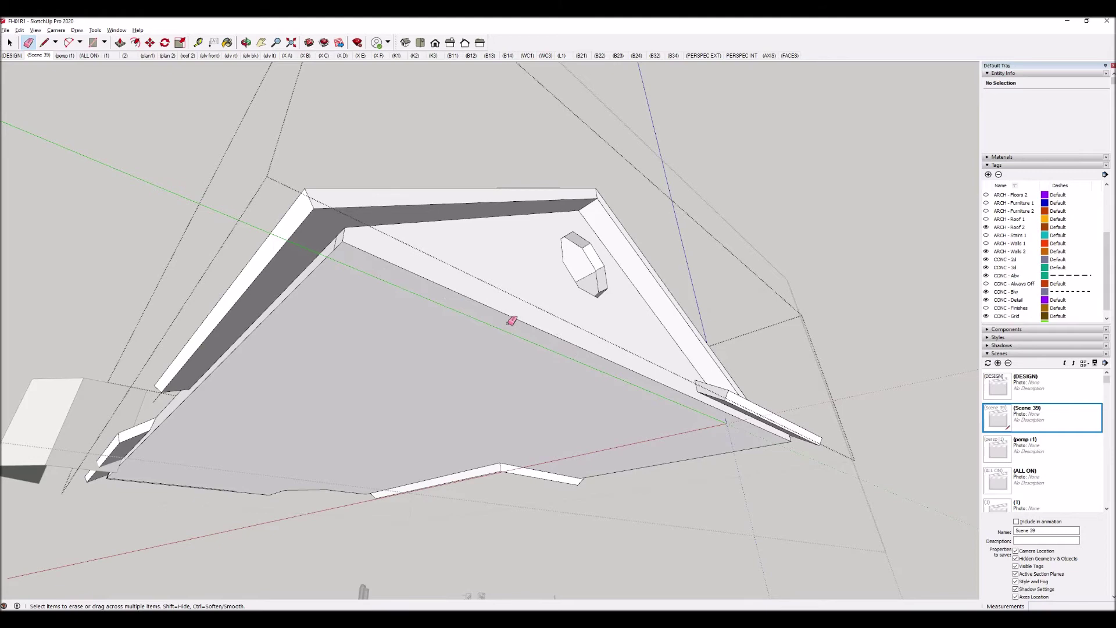
left_click(338, 242)
Erase the remaining stray edge running parallel to the gable wall on the detached roof's underside.
middle_click_drag(255, 449, 721, 432)
scroll(498, 316, "down", 5)
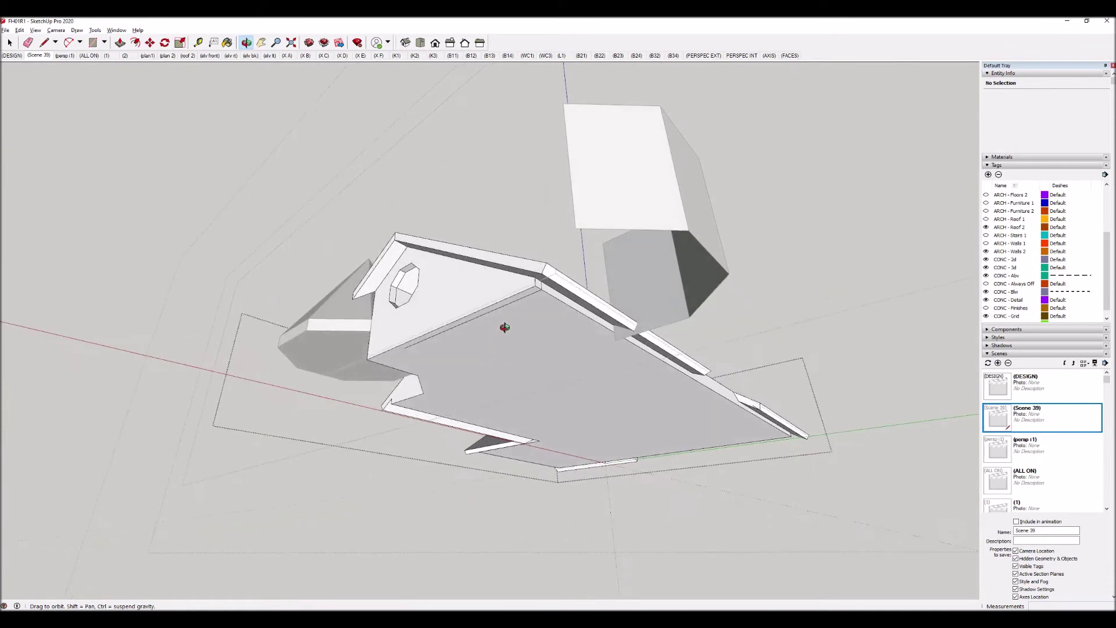
scroll(498, 301, "up", 4)
scroll(550, 290, "up", 2)
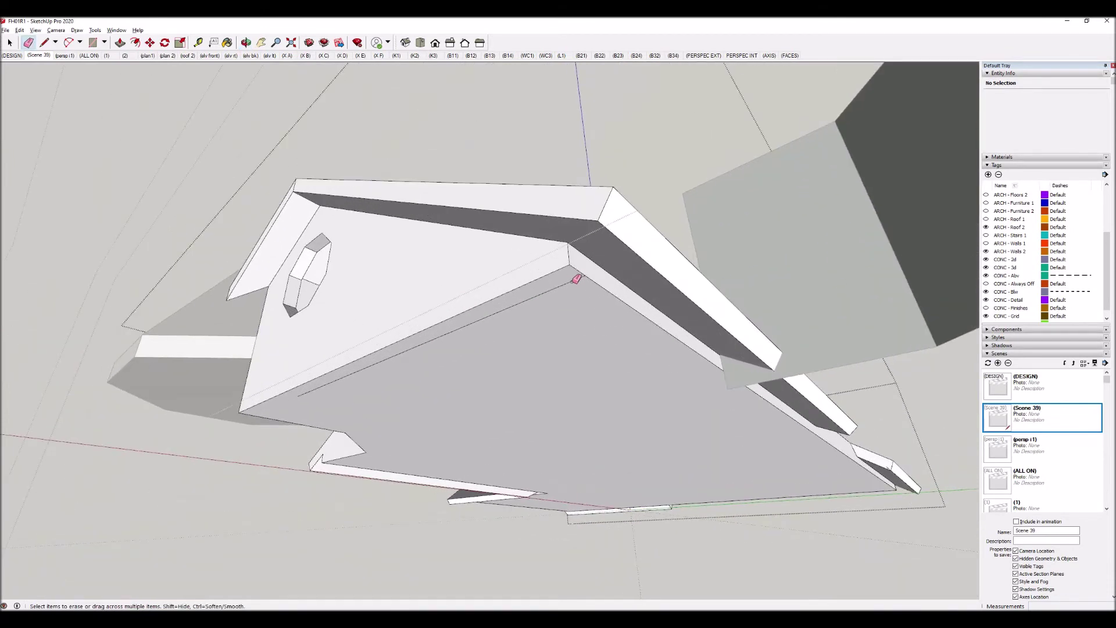
left_click_drag(576, 279, 506, 343)
Turn on the Back Edges edge style to show the model's hidden edges as dashed lines.
left_click(41, 30)
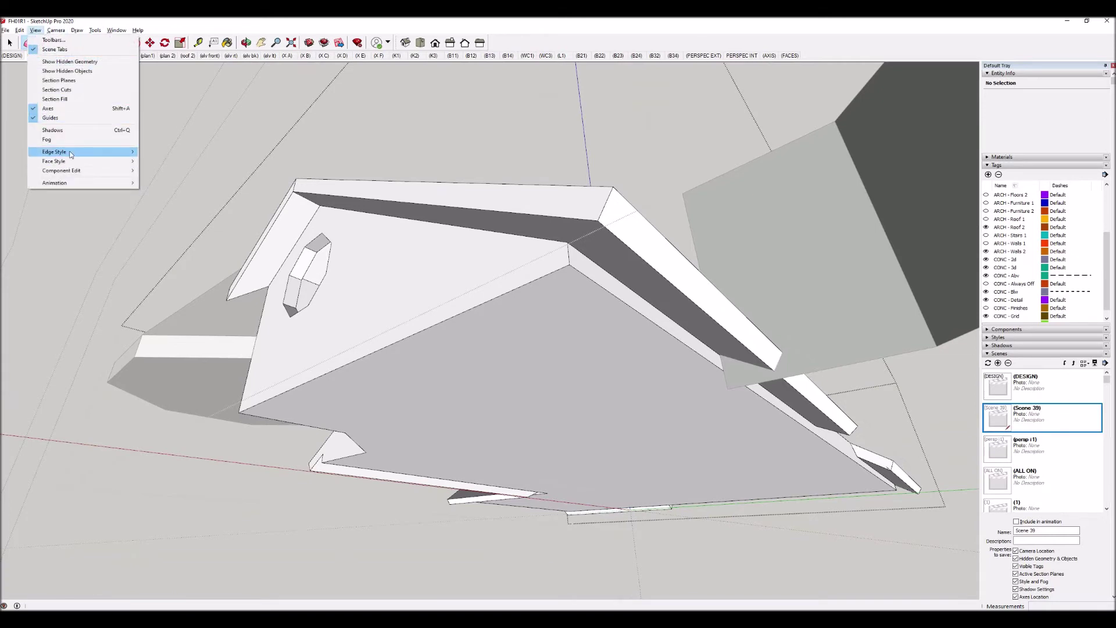
mouse_move(71, 154)
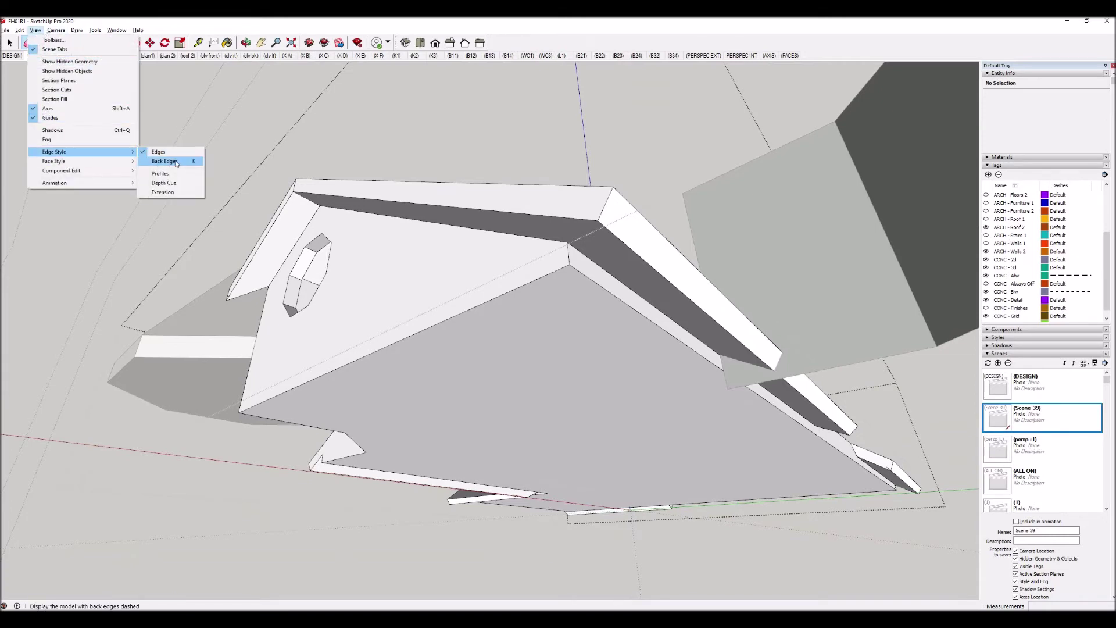
left_click(593, 35)
key("e")
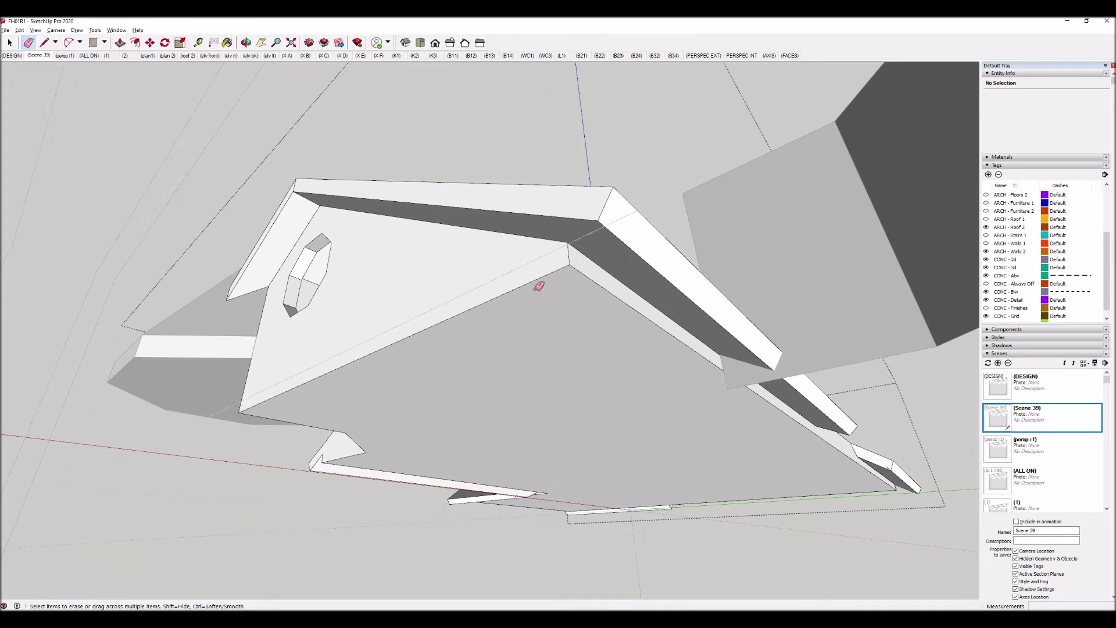
key("k")
Inspect the dashed back edges behind the octagonal opening's gable wall and across the detached roof's long notched slope.
middle_click_drag(503, 297, 605, 506)
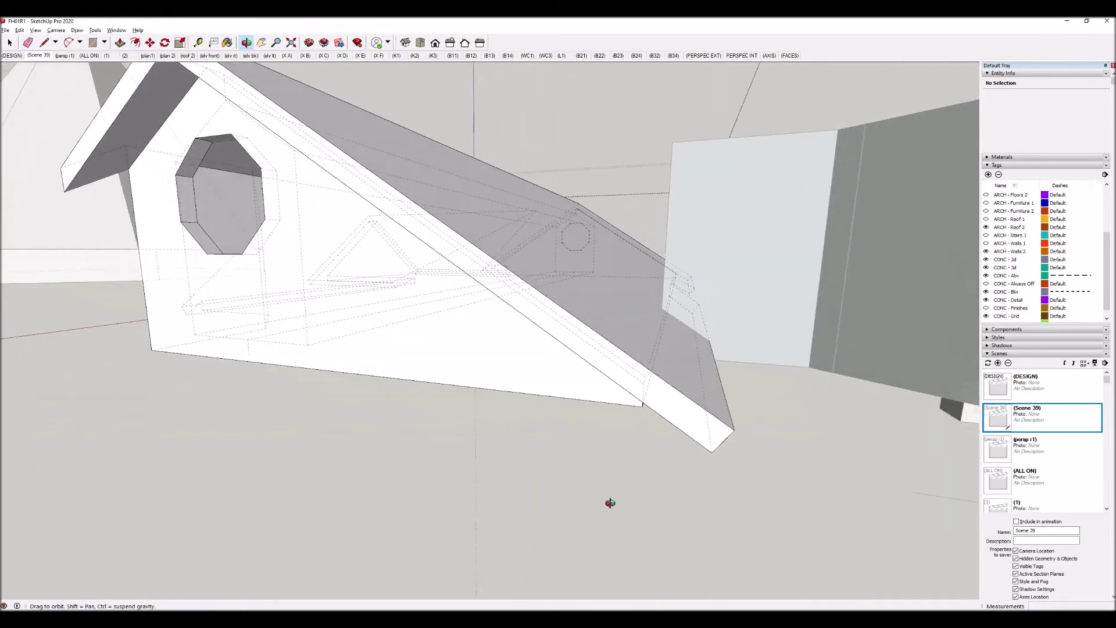
middle_click_drag(277, 319, 242, 369)
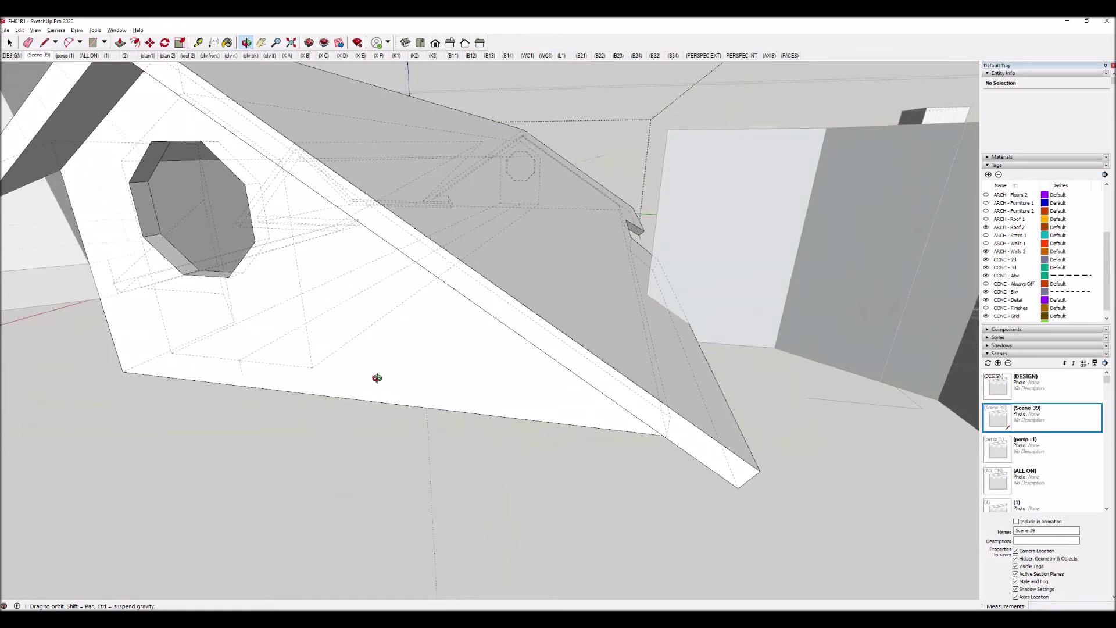
scroll(250, 343, "up", 3)
key("e")
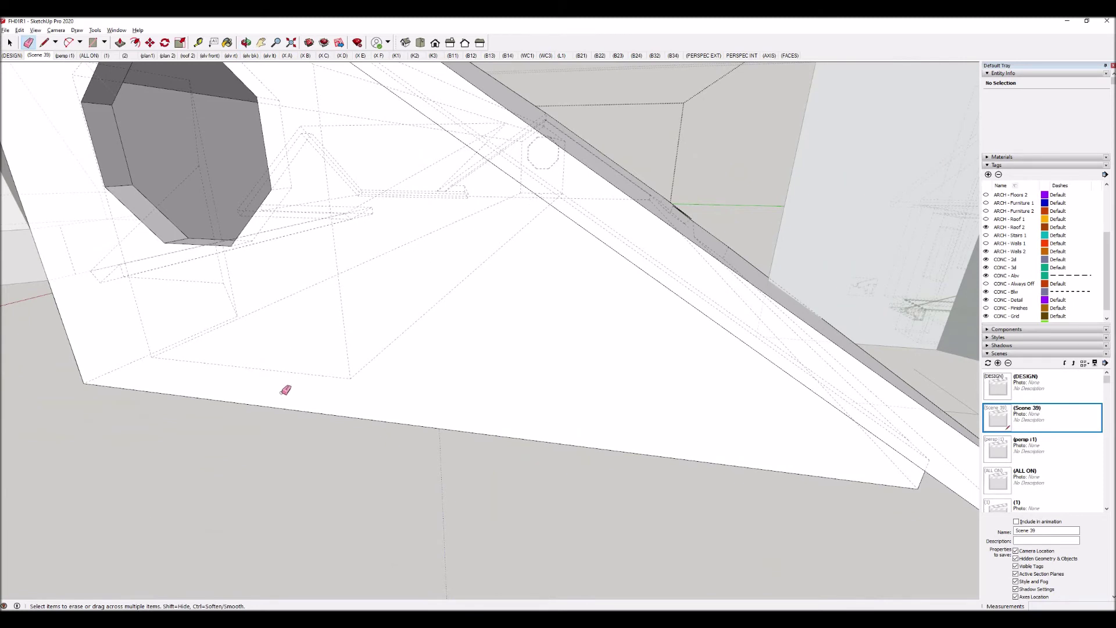
middle_click_drag(286, 391, 346, 401)
scroll(355, 394, "down", 2)
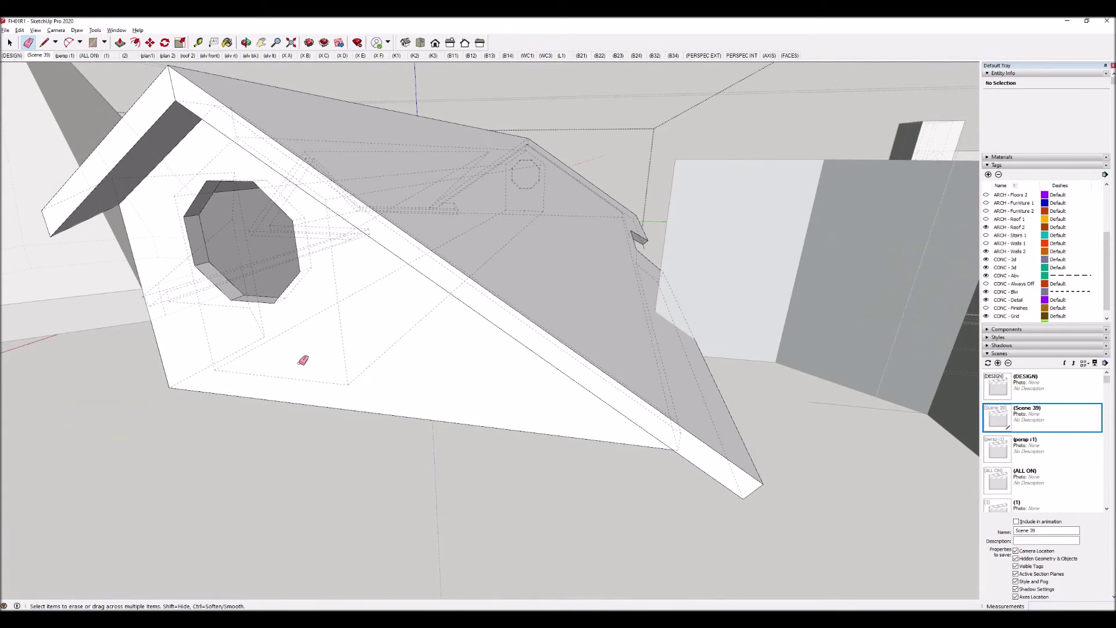
middle_click_drag(297, 361, 504, 350)
middle_click_drag(386, 379, 365, 355)
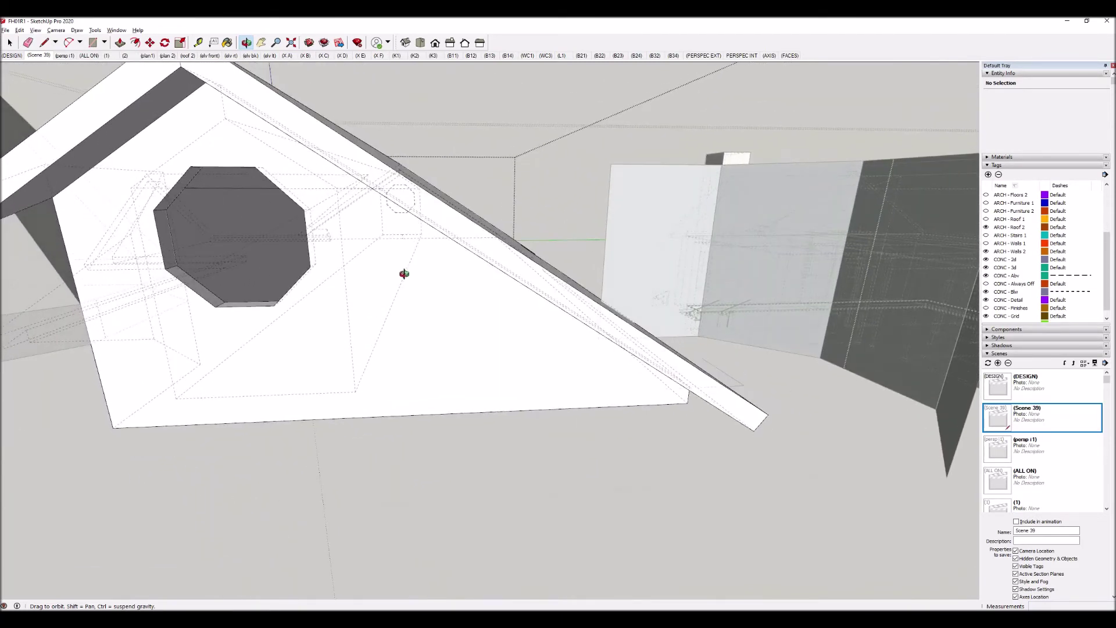
middle_click_drag(446, 294, 401, 354)
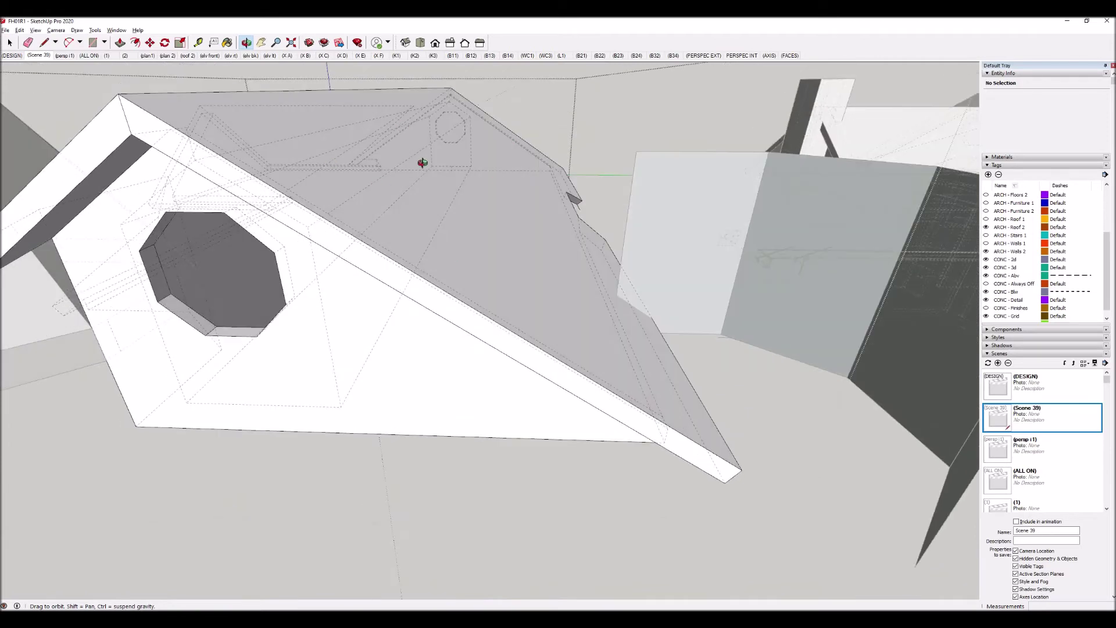
left_click_drag(523, 256, 438, 317)
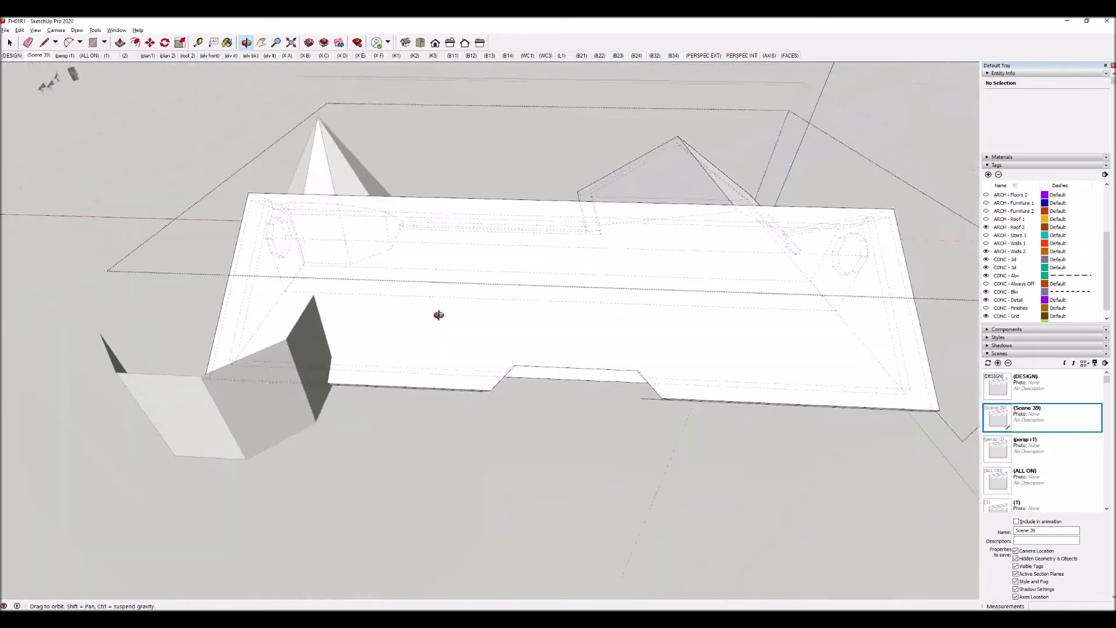
left_click_drag(653, 334, 602, 292)
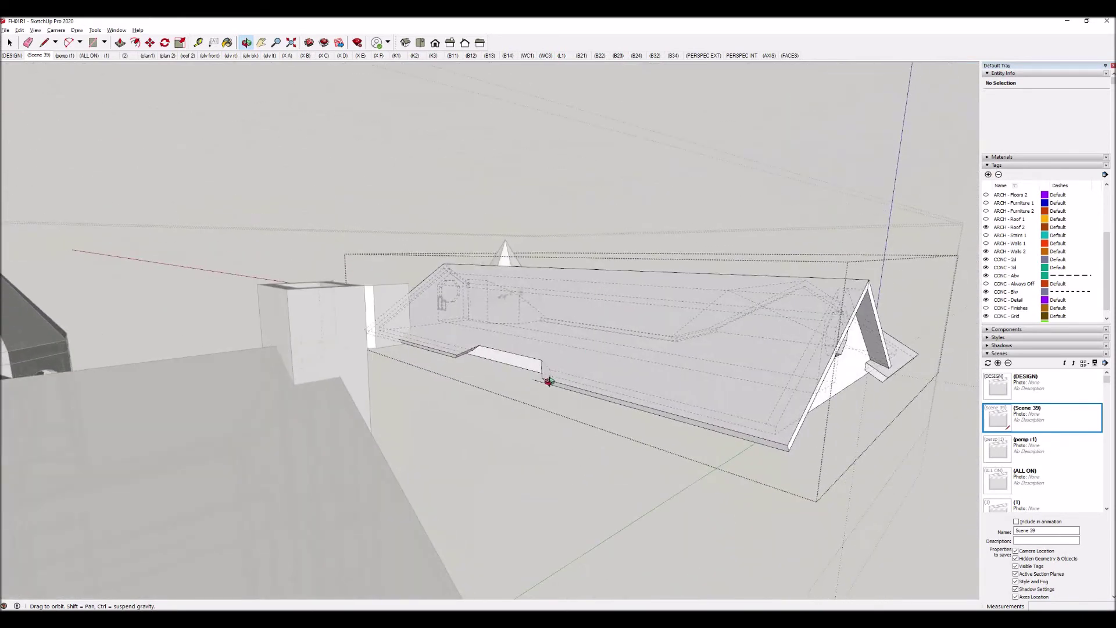
Examine the back edges at the gable end beside the smaller wing, from the eave overhang up to the ridge.
key("e")
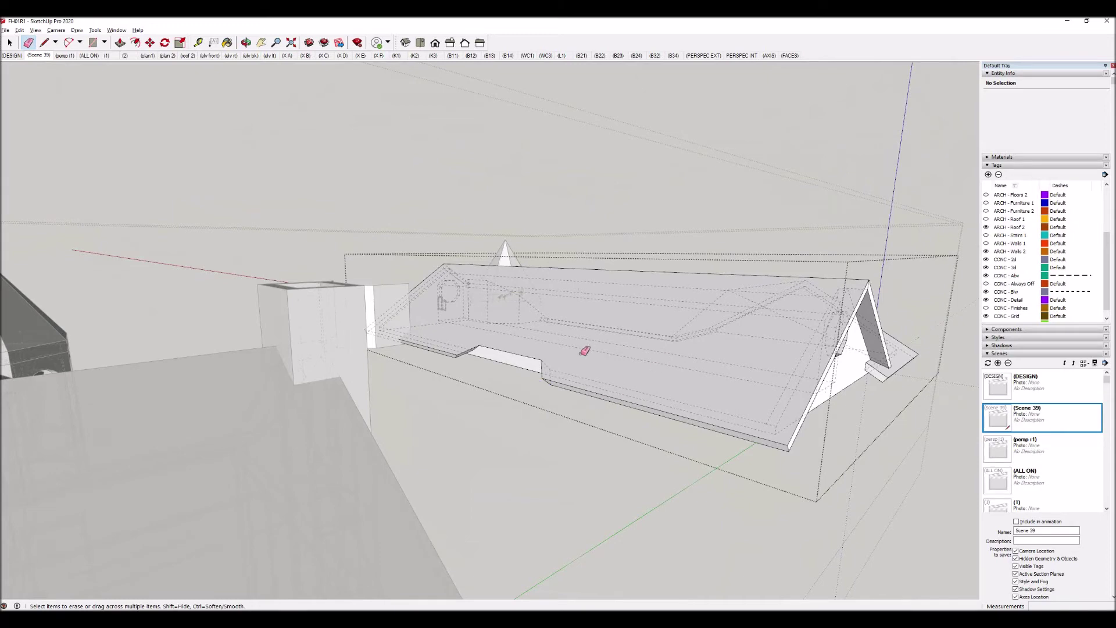
scroll(604, 347, "down", 1)
key("h")
middle_click_drag(664, 336, 567, 393)
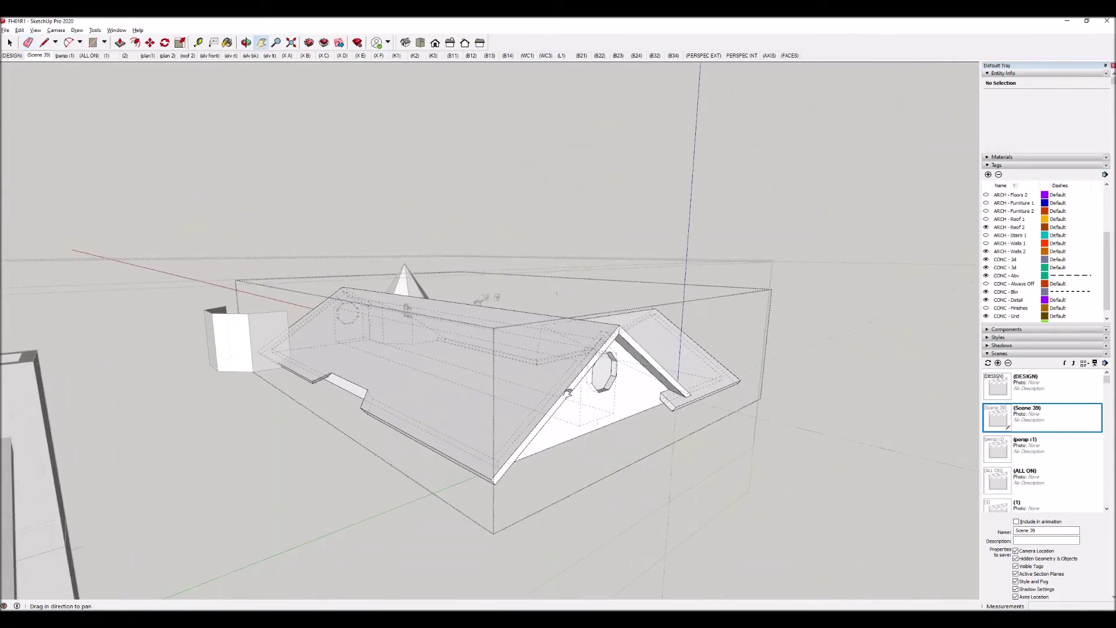
scroll(596, 414, "up", 6)
key("e")
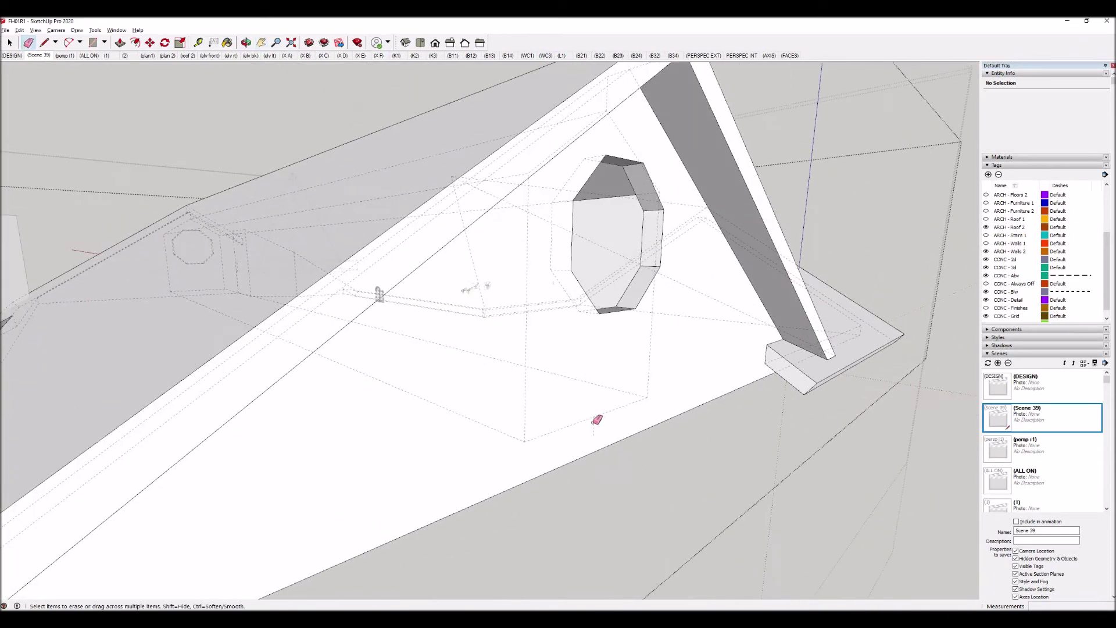
middle_click_drag(608, 417, 503, 395)
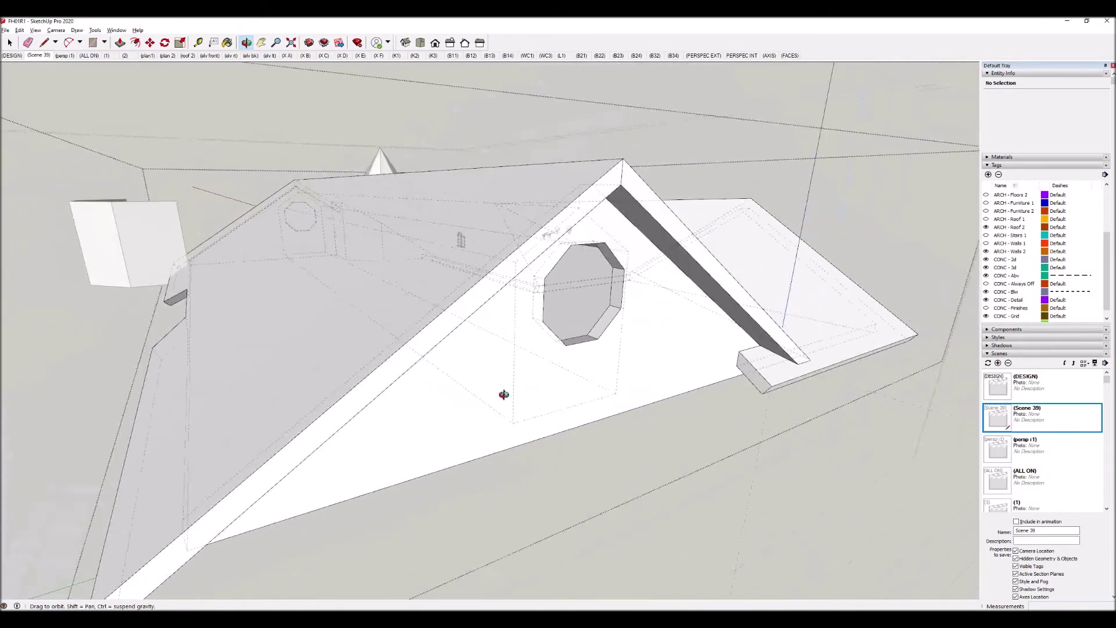
middle_click_drag(572, 207, 470, 183)
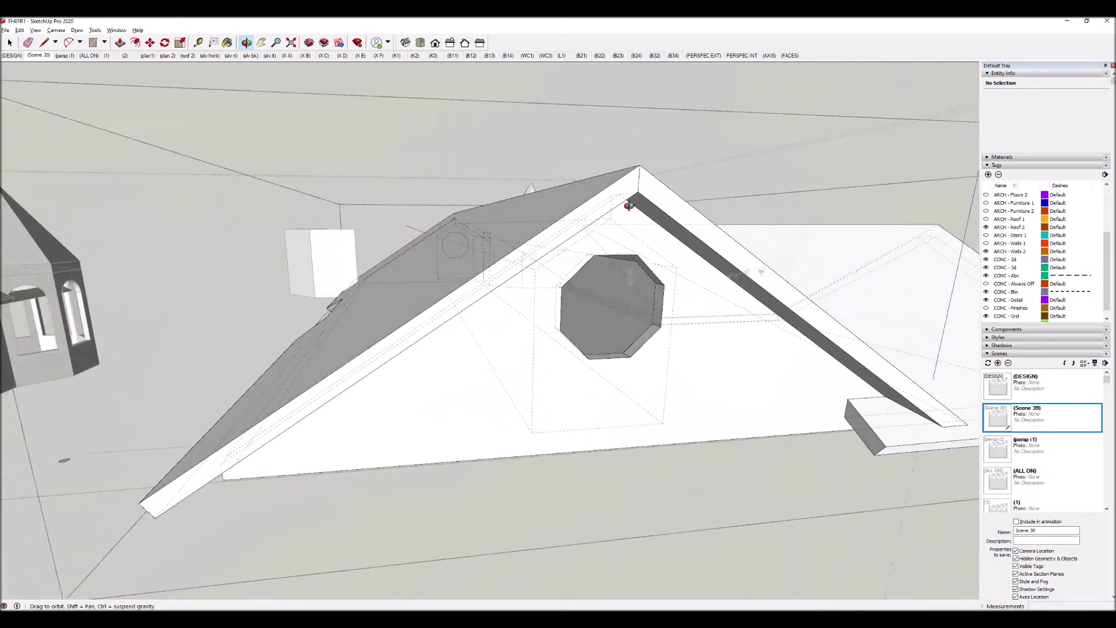
middle_click_drag(615, 218, 506, 274)
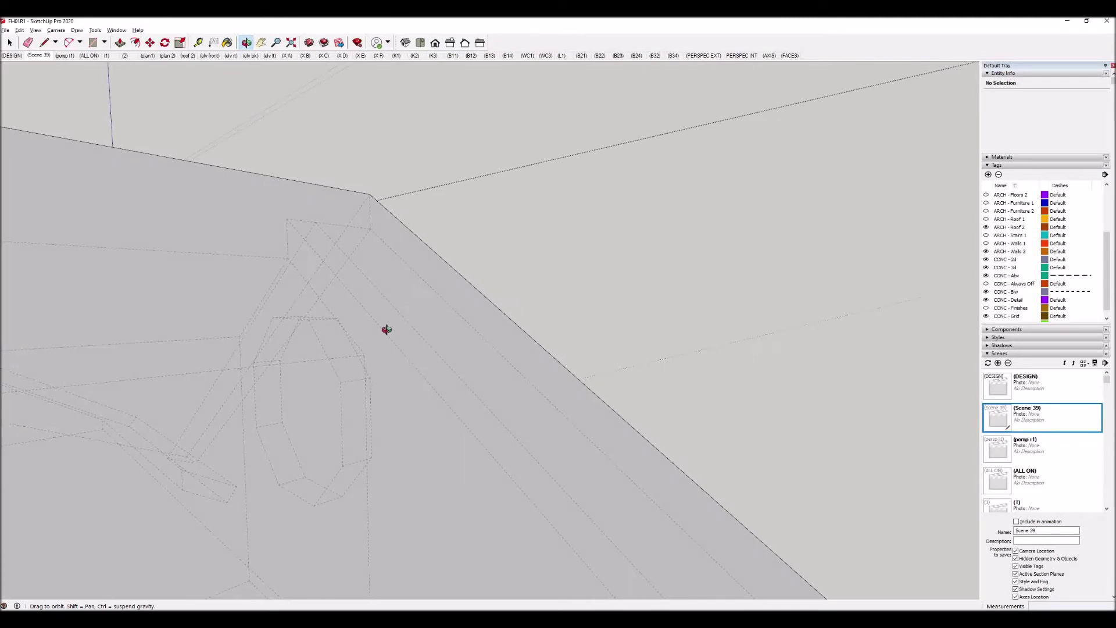
Examine the back edges where the ridge meets the gable wall, from outside and from within the roof volume.
middle_click_drag(281, 356, 589, 266, "shift")
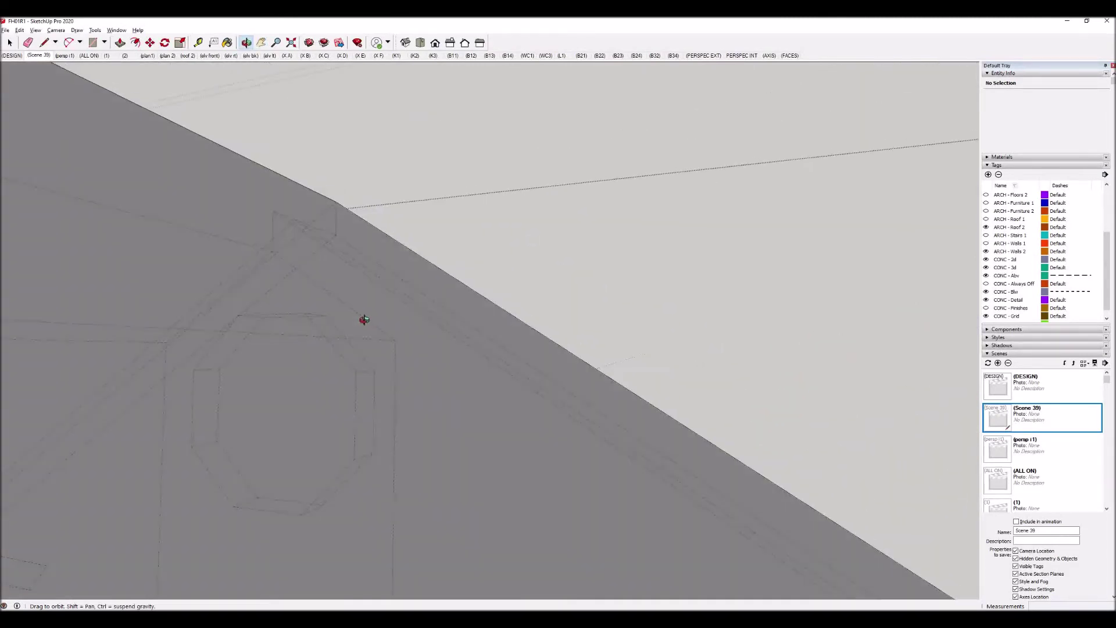
left_click_drag(210, 361, 263, 382, "shift")
middle_click_drag(263, 382, 225, 354, "shift")
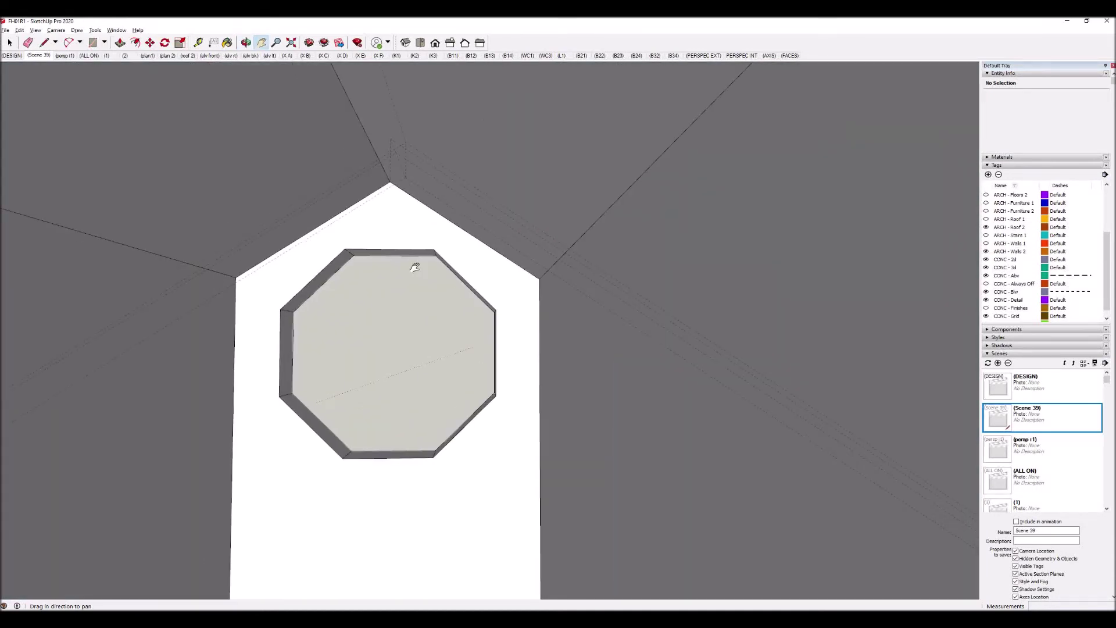
scroll(390, 144, "up", 3)
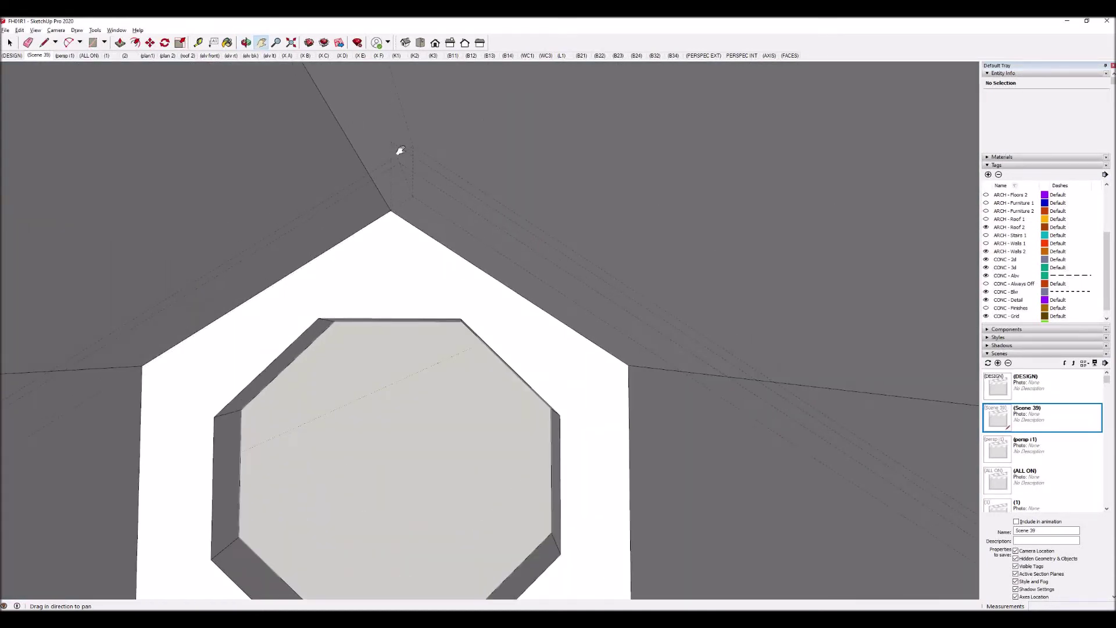
left_click_drag(378, 172, 349, 183)
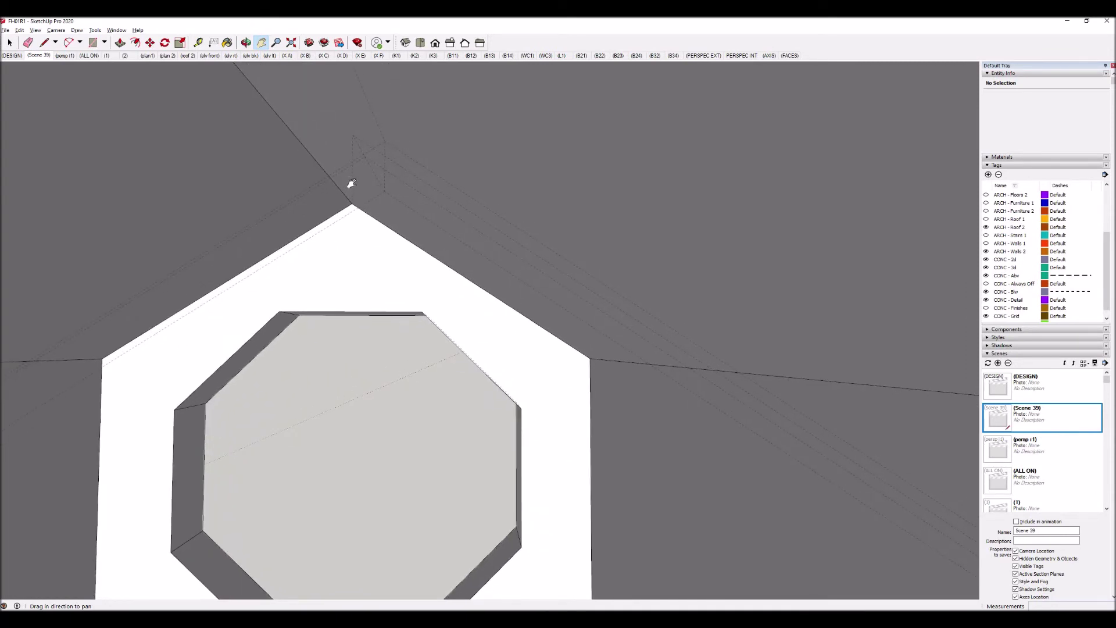
mouse_move(483, 268)
middle_mouse_down()
mouse_move(490, 274)
mouse_move(157, 324)
mouse_move(165, 249)
mouse_move(72, 230)
middle_mouse_up()
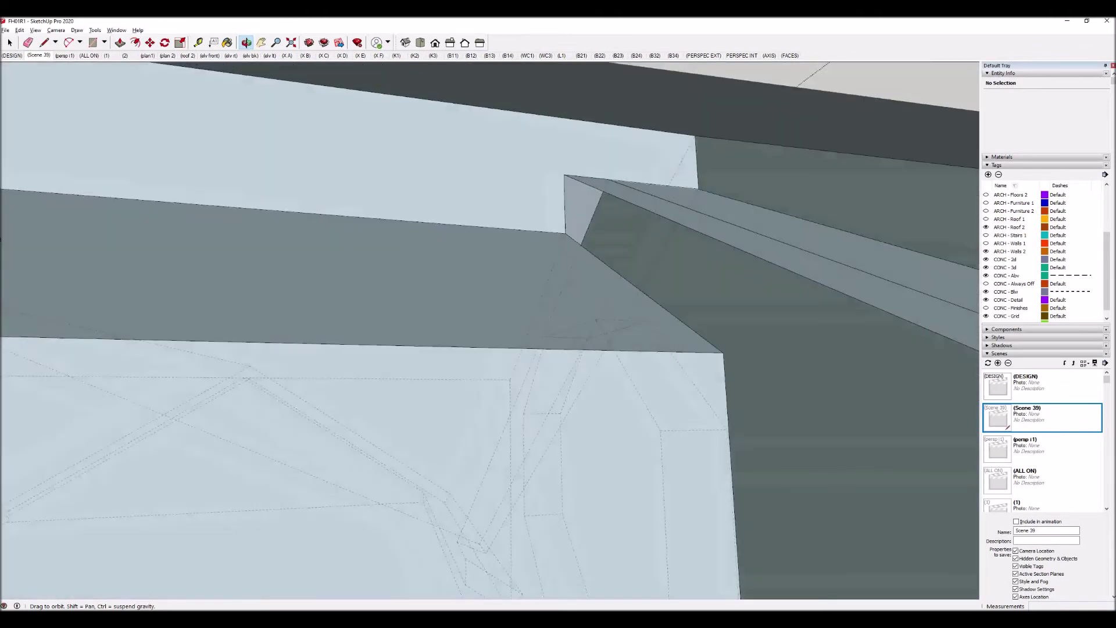
middle_click_drag(454, 242, 596, 272, "shift")
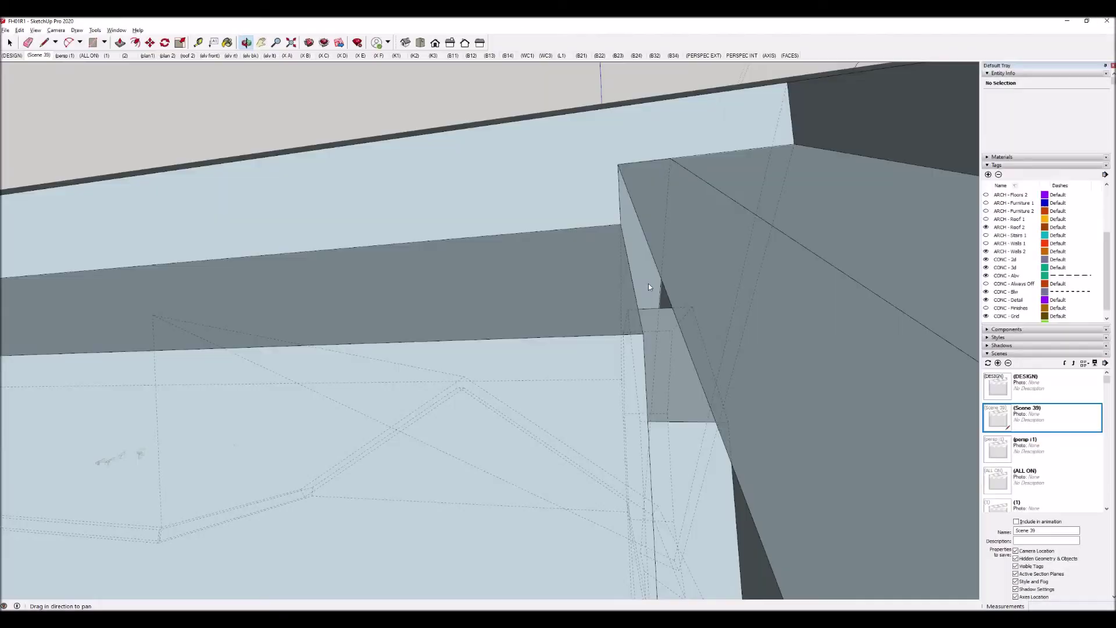
key("alt")
middle_click_drag(687, 284, 697, 161)
middle_click_drag(757, 189, 822, 188)
Erase the leftover hidden edges behind the gable peak above the octagonal opening, at the end of the detached roof's ridge.
key("e")
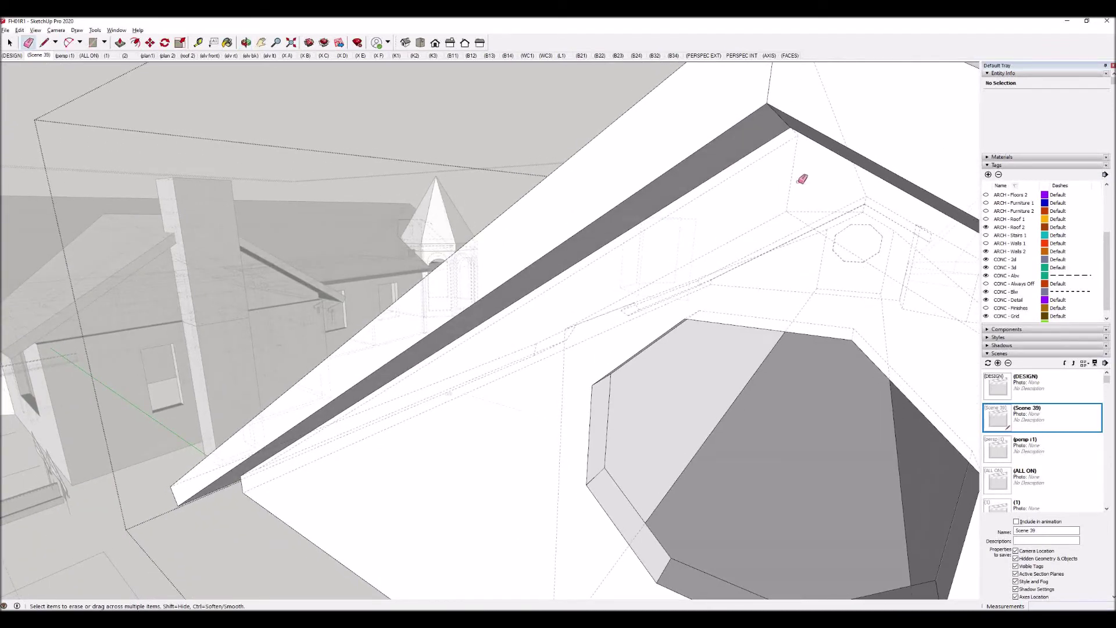
middle_click_drag(788, 280, 651, 402)
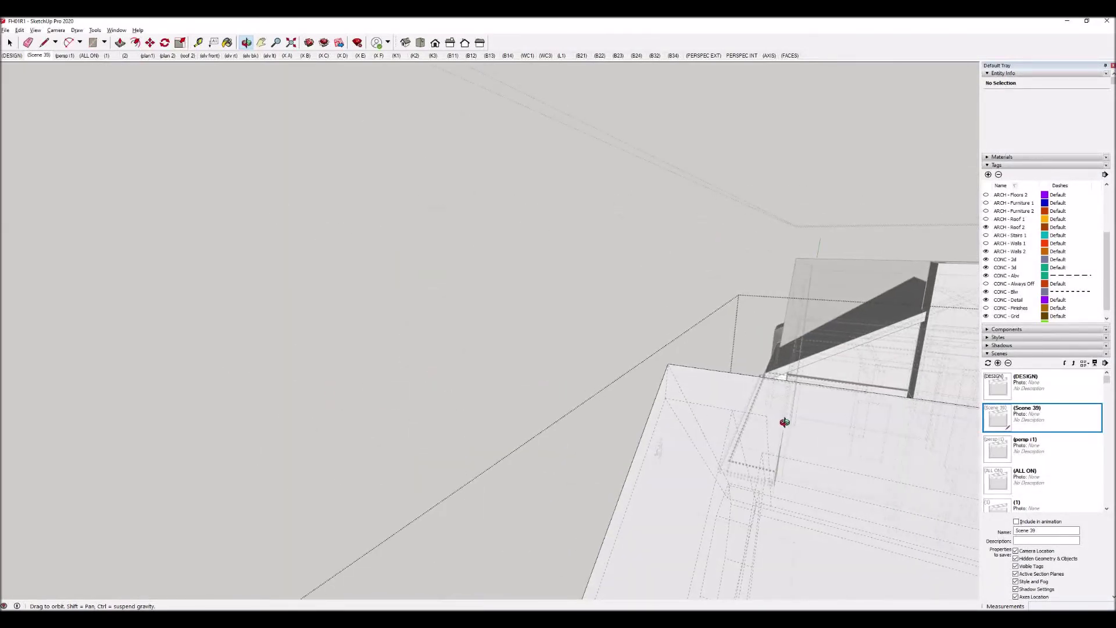
middle_click_drag(721, 456, 762, 531)
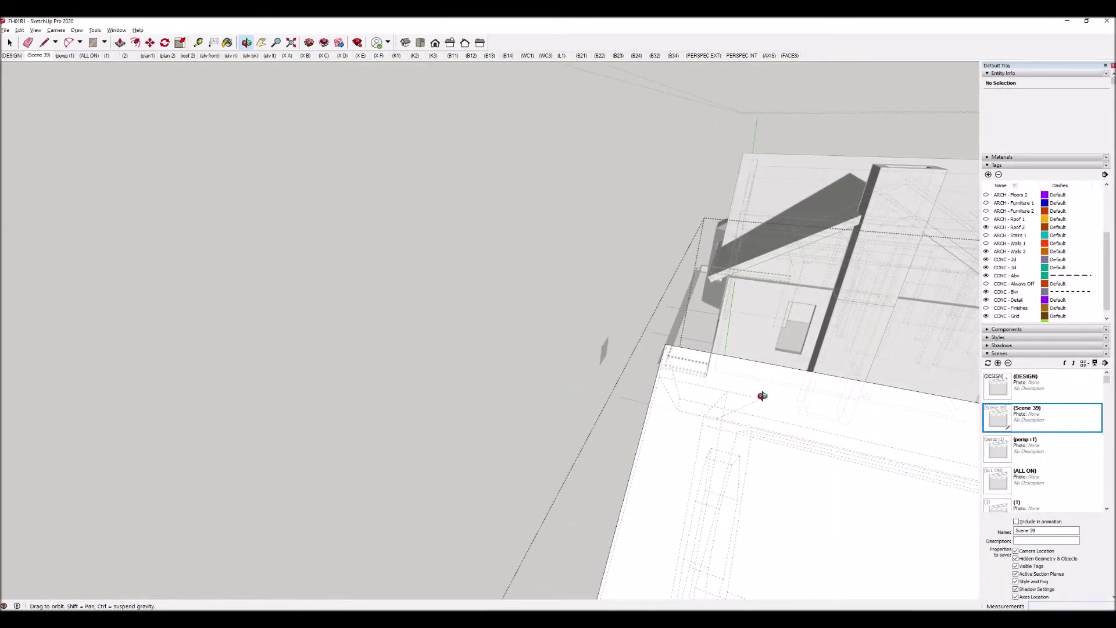
key("e")
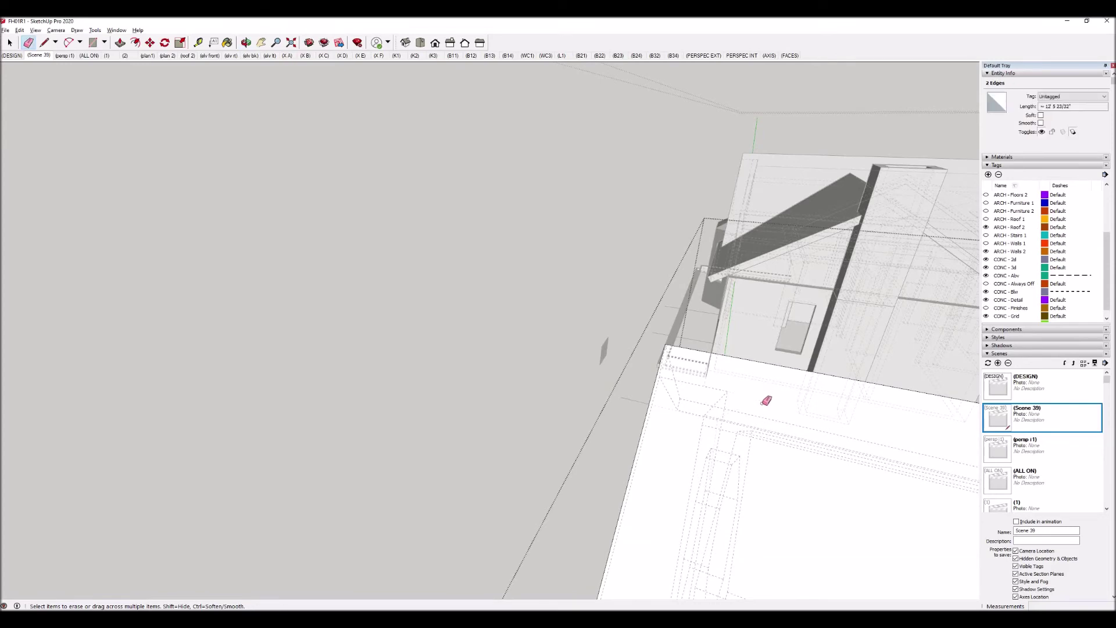
Erase the leftover short edge splitting the fascia at the peak of the gable beside the turret roof.
mouse_move(744, 450)
middle_mouse_down()
mouse_move(673, 473)
mouse_move(875, 346)
mouse_move(561, 541)
mouse_move(645, 479)
mouse_move(553, 378)
mouse_move(557, 473)
mouse_move(651, 427)
mouse_move(688, 366)
mouse_move(610, 466)
mouse_move(700, 525)
mouse_move(535, 413)
mouse_move(652, 521)
mouse_move(504, 393)
mouse_move(662, 449)
mouse_move(741, 491)
mouse_move(751, 519)
middle_mouse_up()
scroll(751, 519, "up", 5)
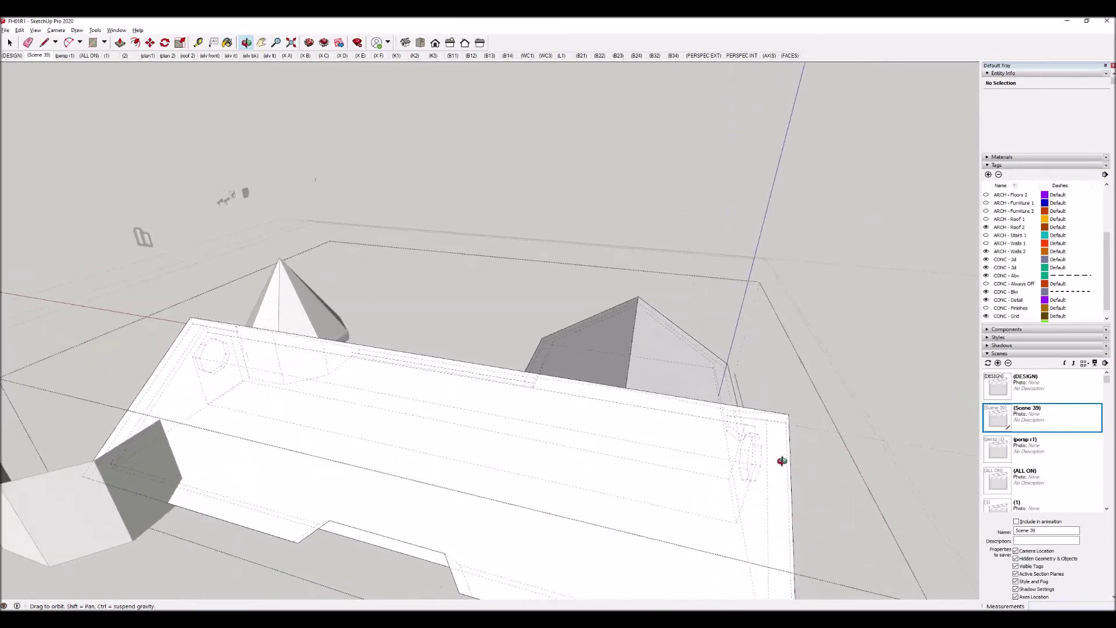
middle_click_drag(752, 406, 761, 405)
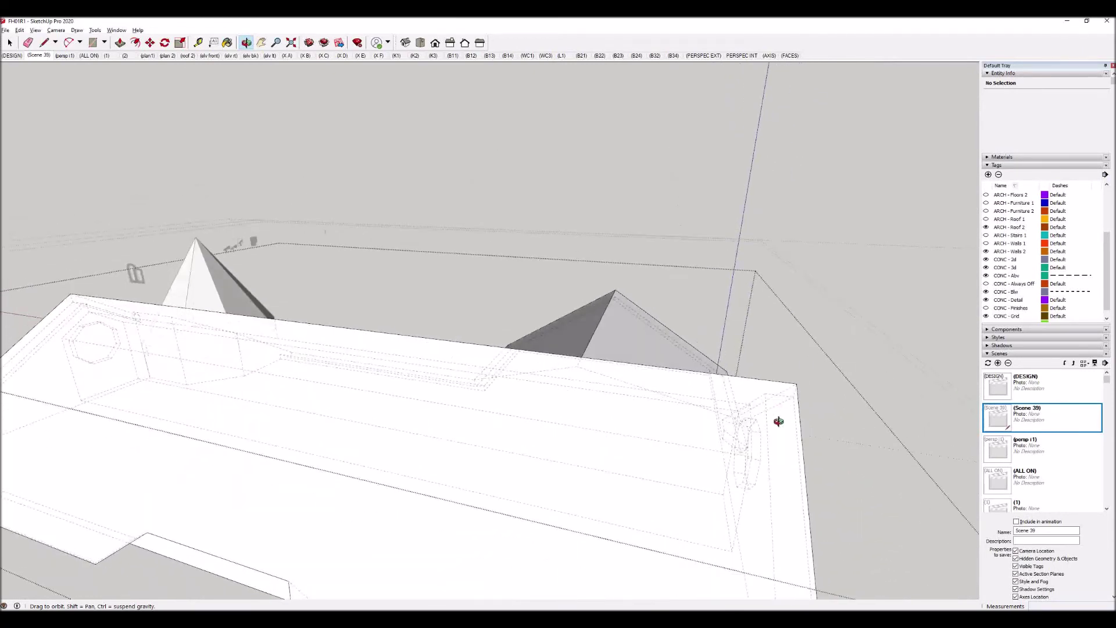
middle_click_drag(763, 451, 743, 525)
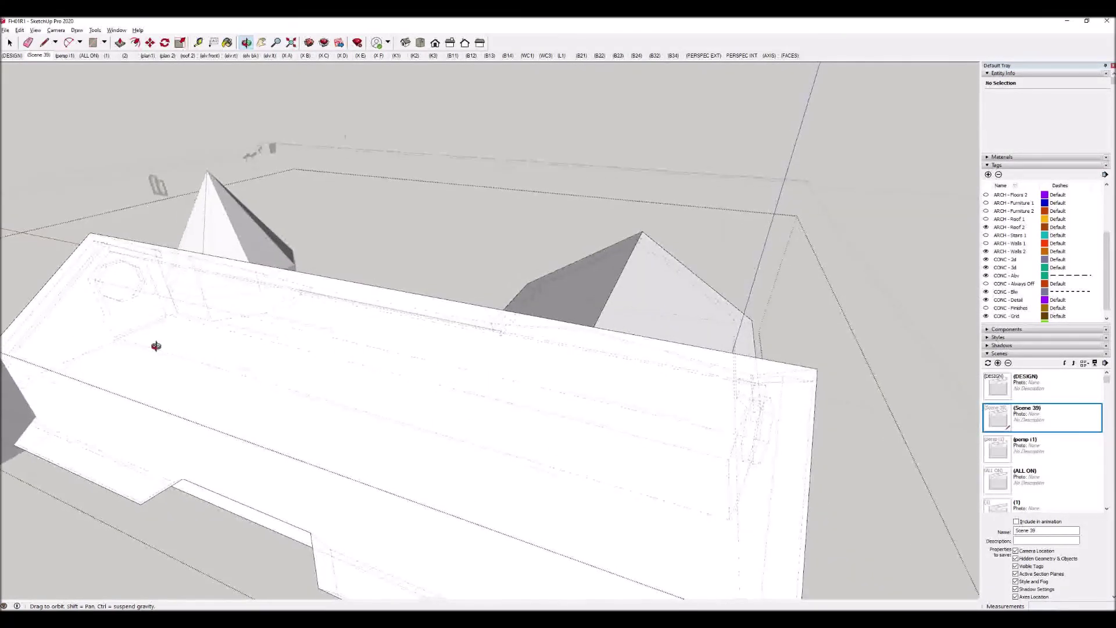
middle_click_drag(144, 311, 278, 371, "shift")
key("e")
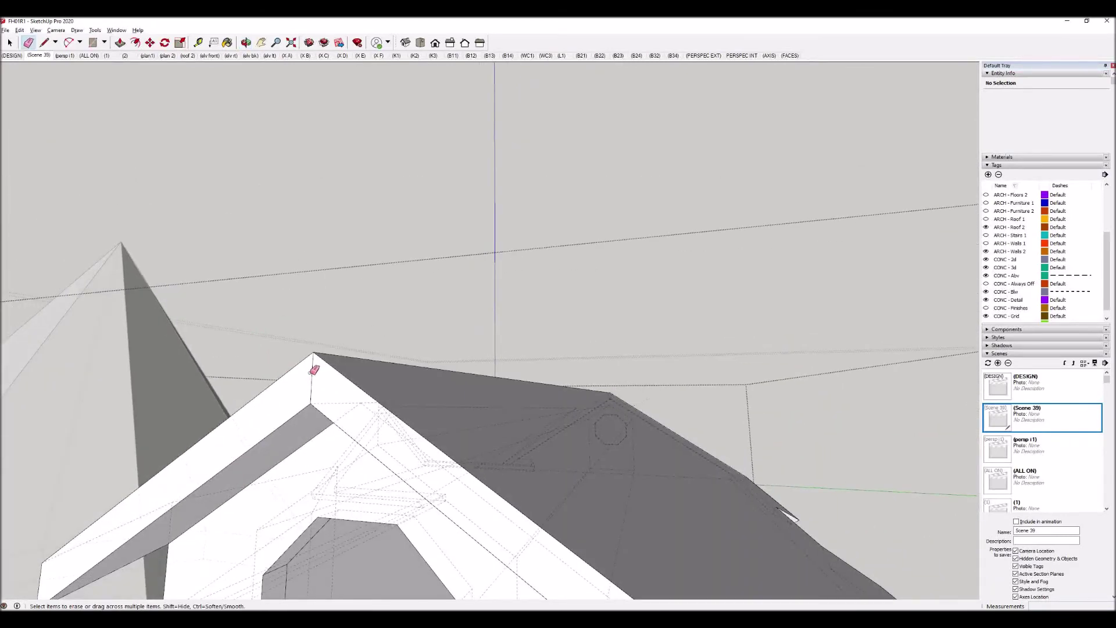
scroll(320, 367, "down", 2)
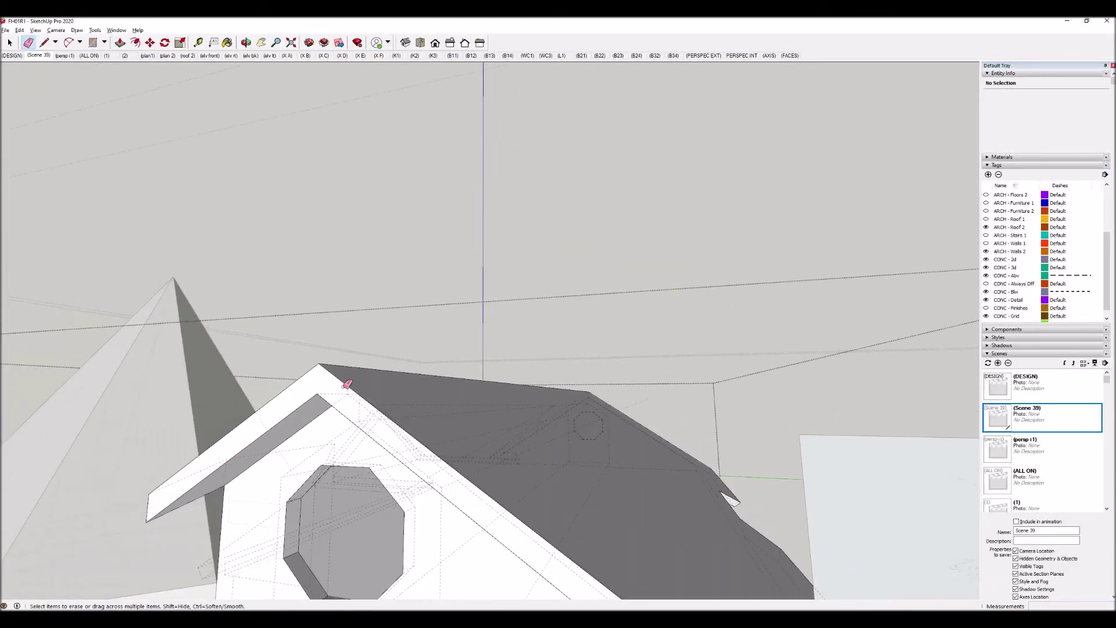
Erase the leftover hidden edge inside the ridge end, just above the octagonal opening near the turret roof.
middle_click_drag(342, 389, 190, 506)
middle_click_drag(422, 456, 202, 540)
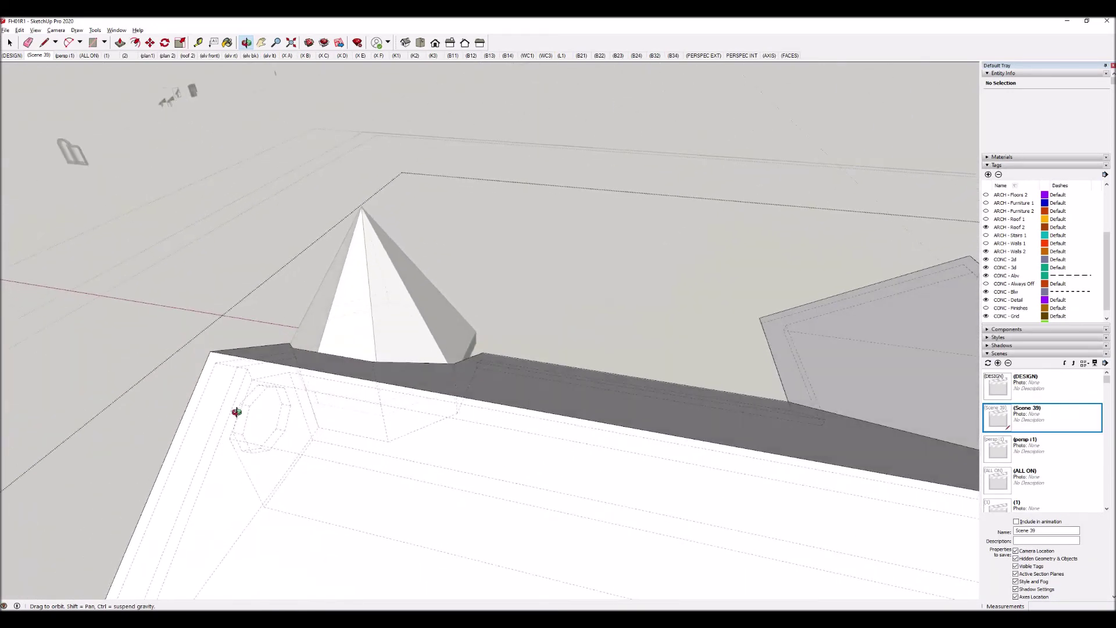
scroll(236, 412, "up", 5)
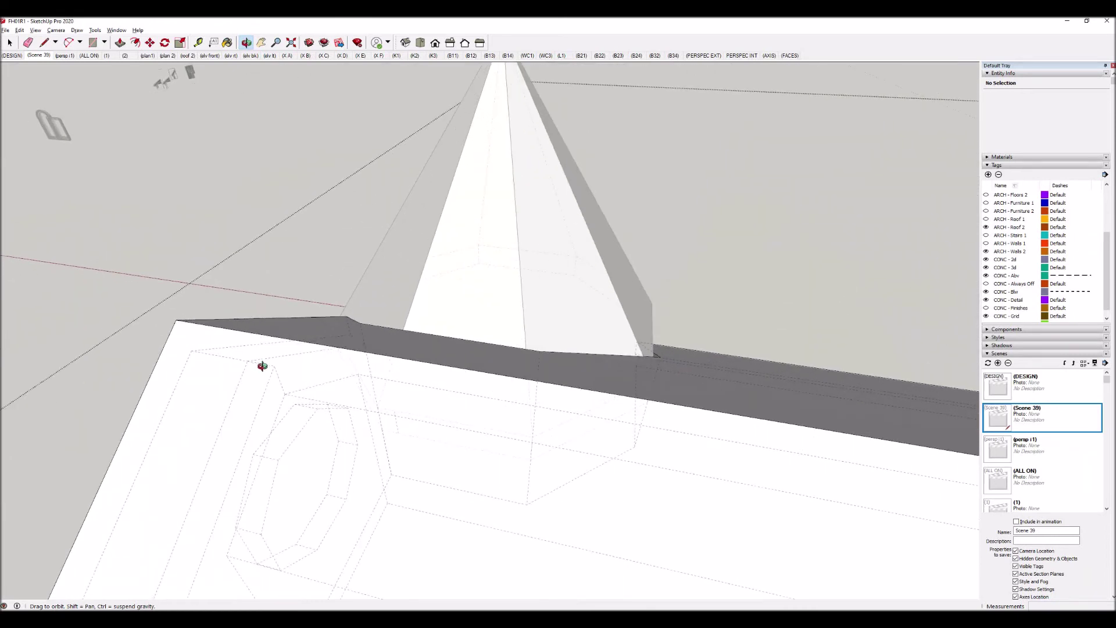
key("e")
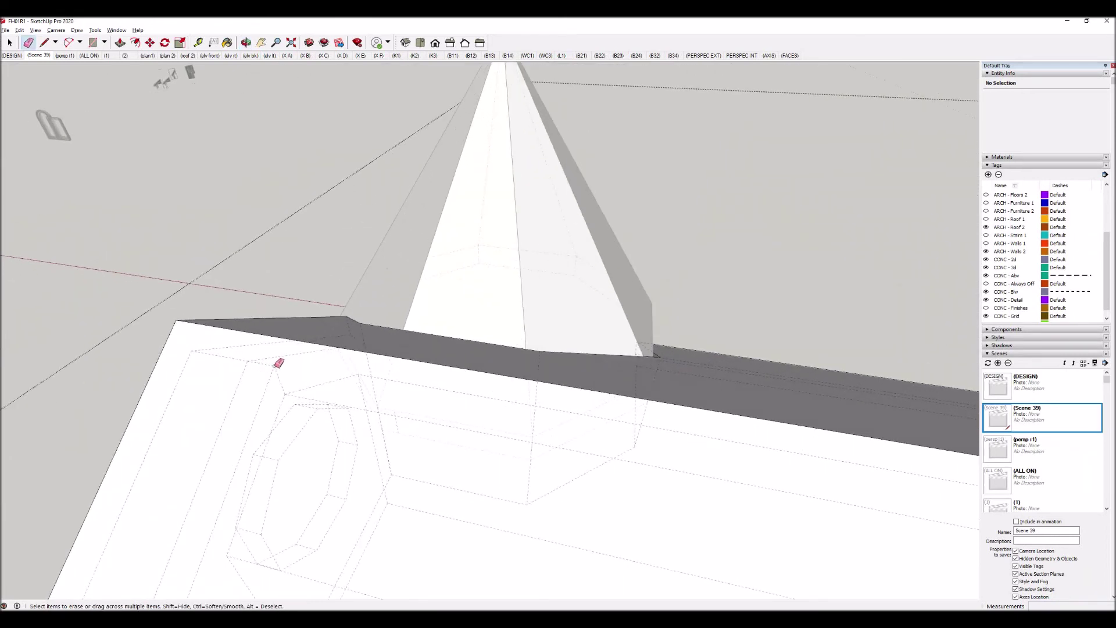
Inspect the whole detached roof with its back edges, from above and from the gable and turret end.
middle_click_drag(280, 396, 500, 406)
scroll(500, 406, "down", 10)
middle_click_drag(548, 368, 443, 412)
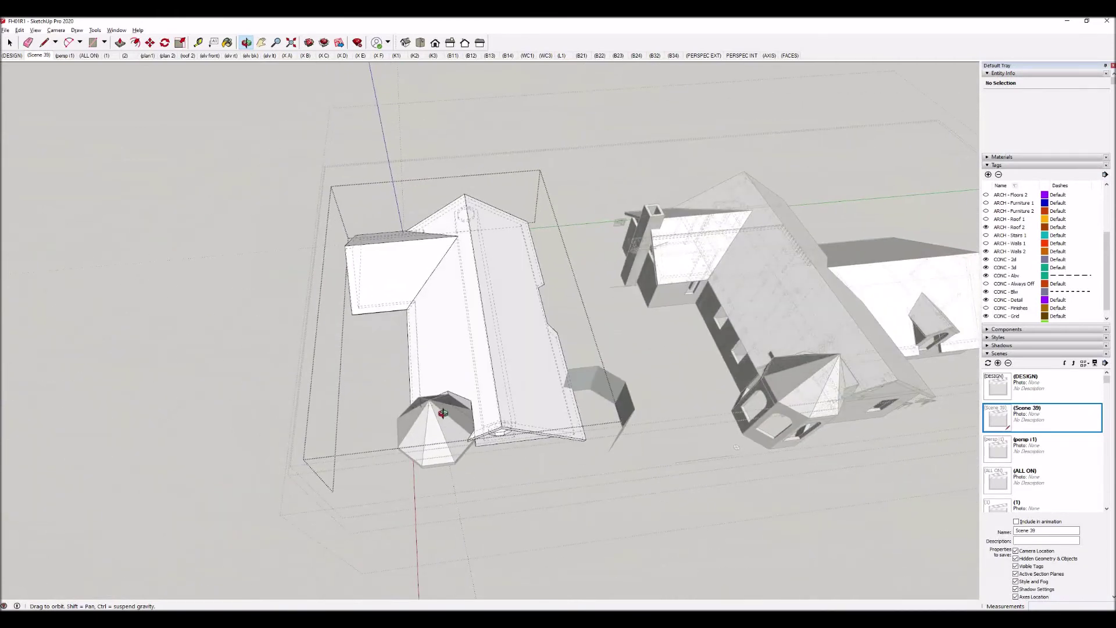
scroll(443, 414, "up", 5)
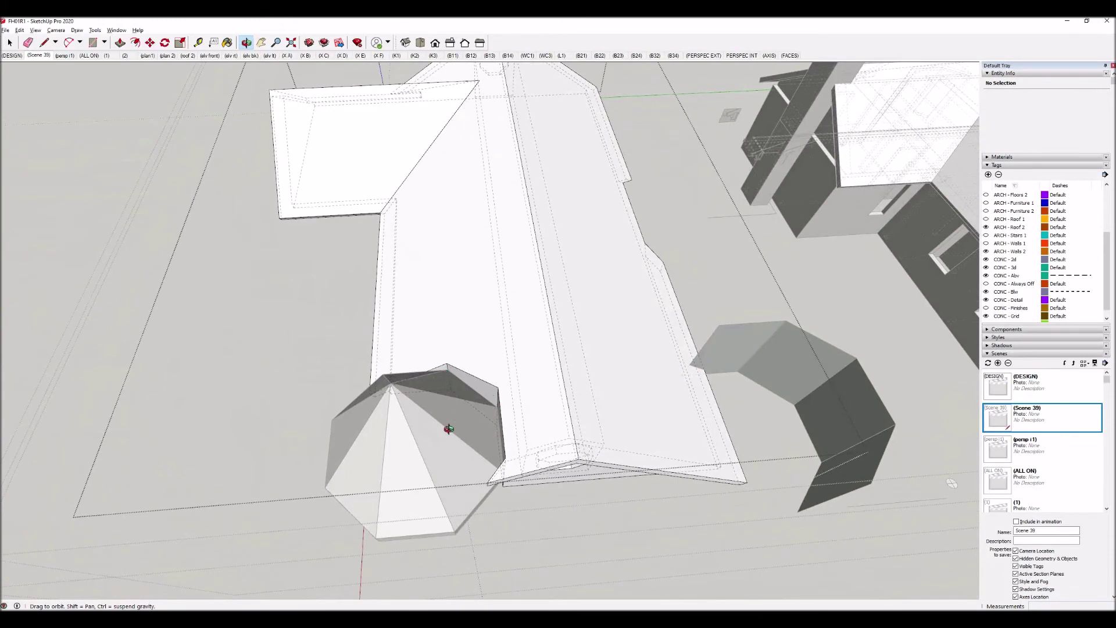
middle_click_drag(458, 423, 490, 409)
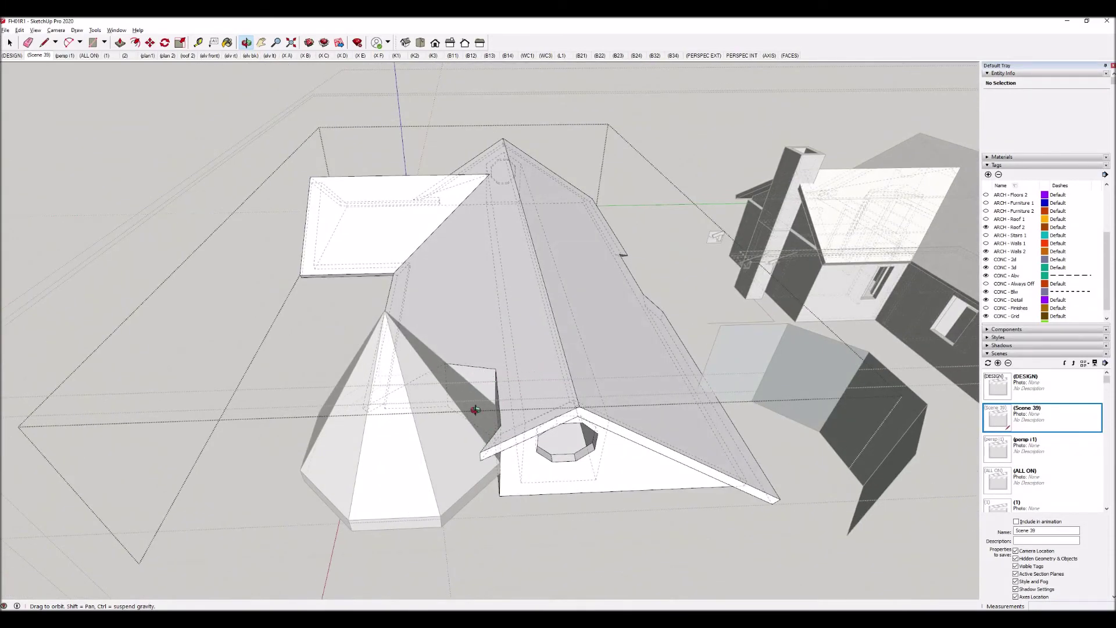
middle_click_drag(476, 409, 379, 409)
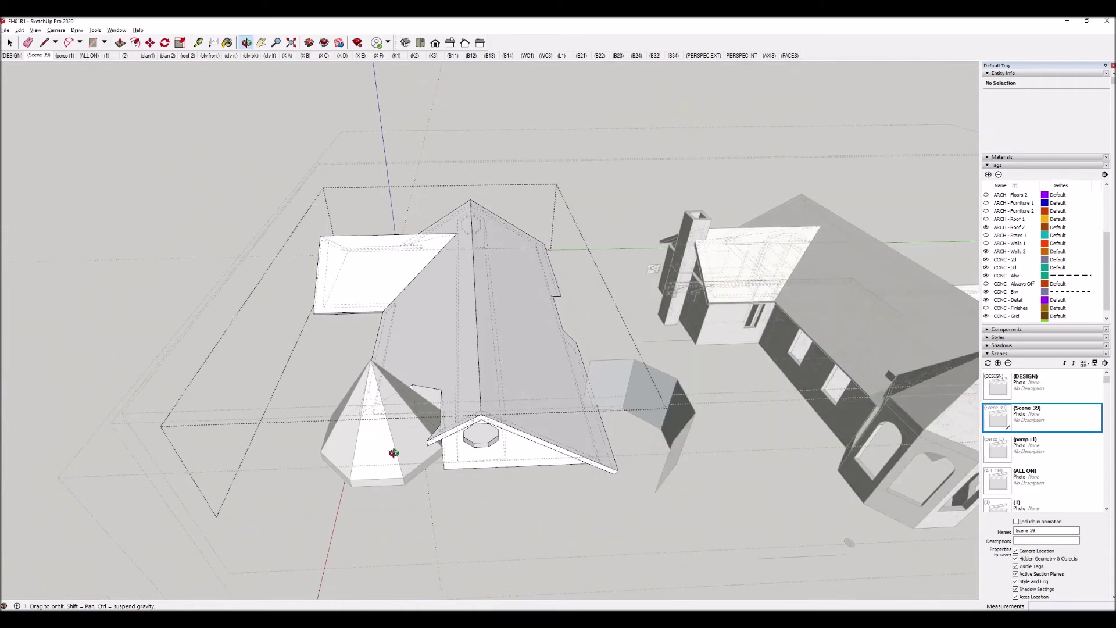
middle_click_drag(405, 446, 442, 450)
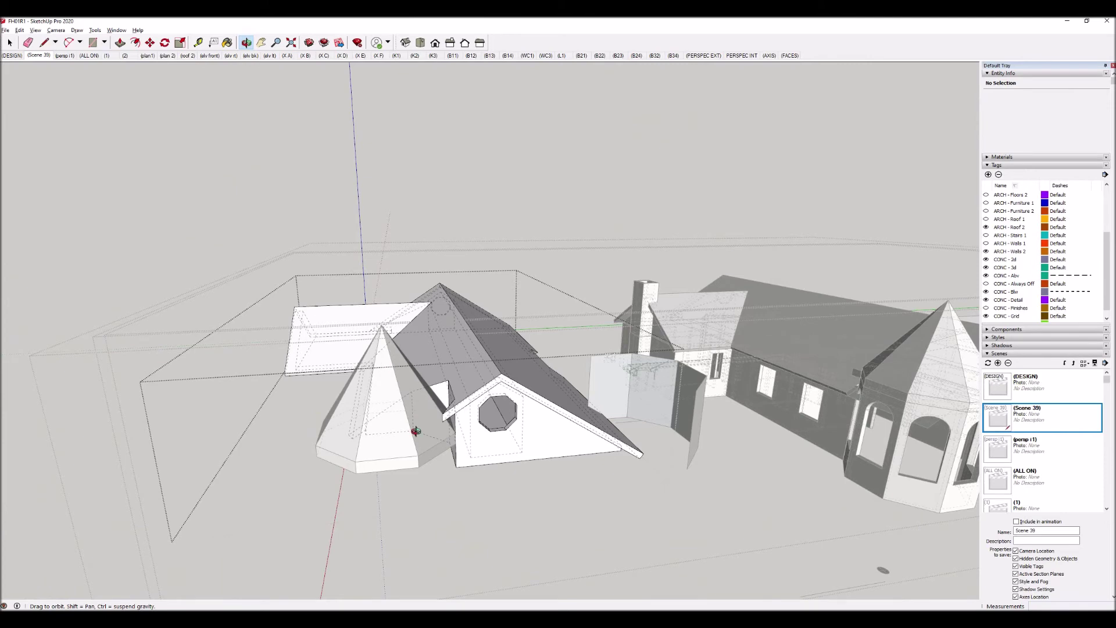
middle_click_drag(305, 417, 292, 419)
Close the detached roof's group and switch to the DESIGN scene.
key("e")
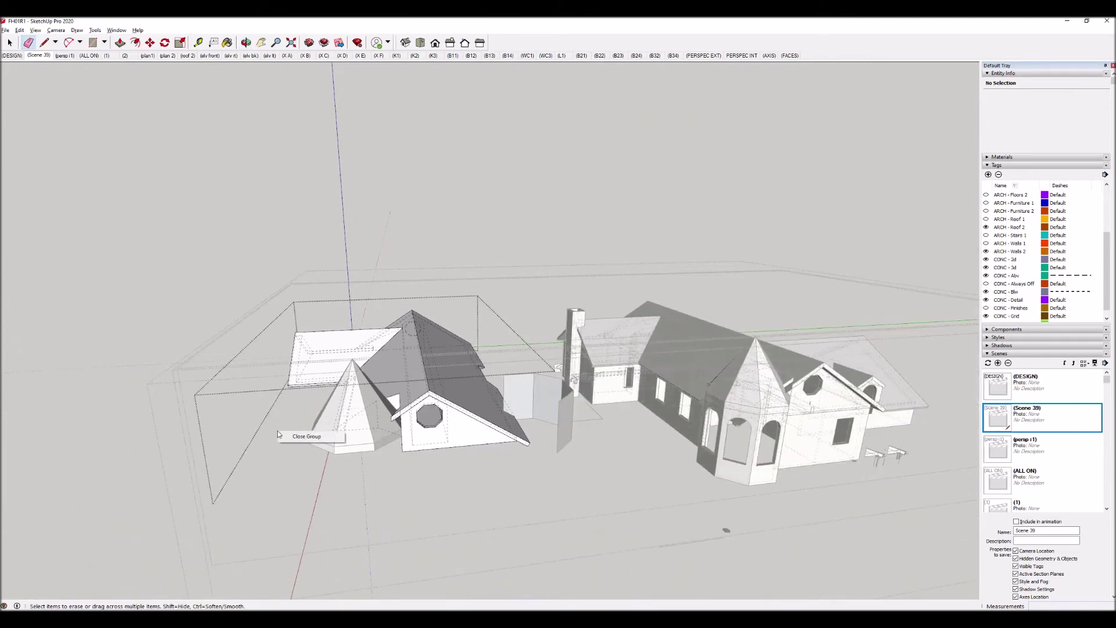
key("space")
mouse_move(284, 438)
middle_mouse_down()
mouse_move(245, 436)
mouse_move(398, 418)
middle_mouse_up()
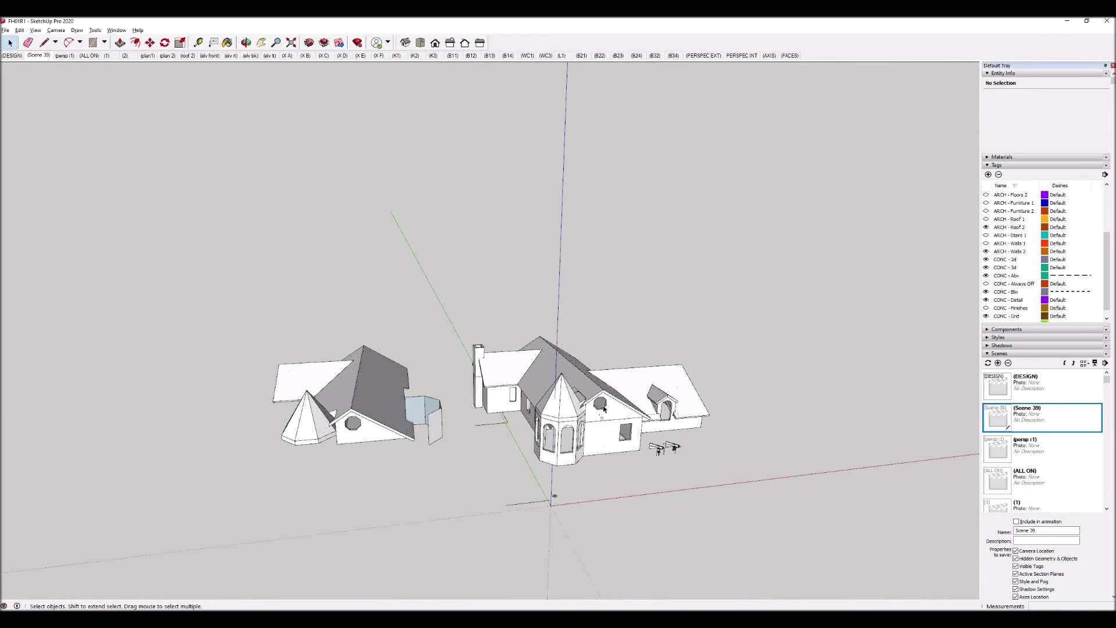
middle_click_drag(603, 408, 550, 434)
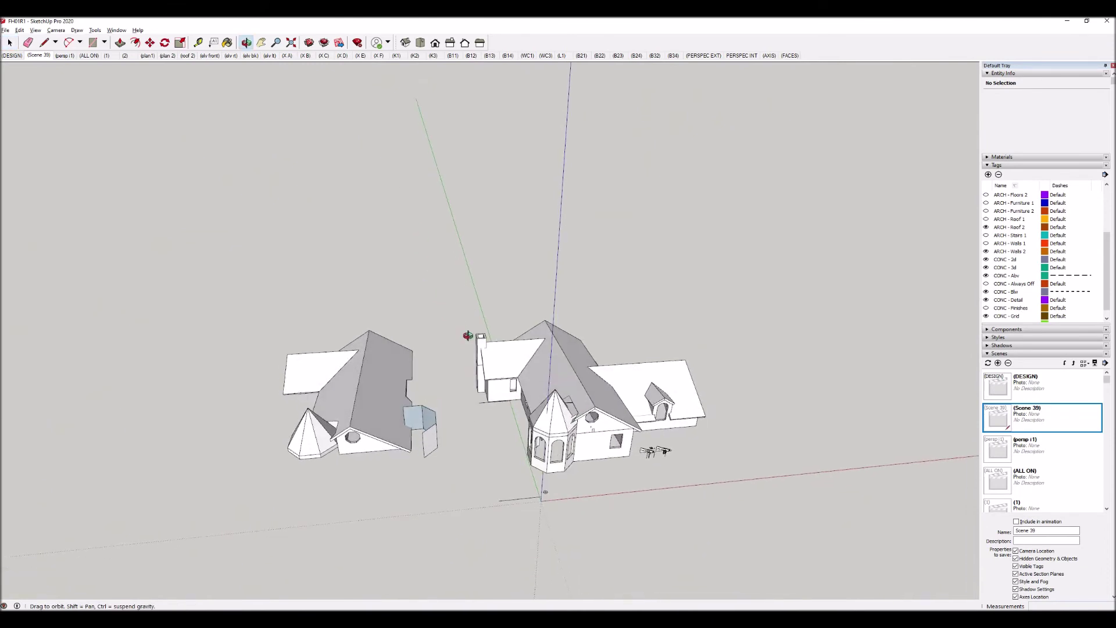
left_click(33, 56)
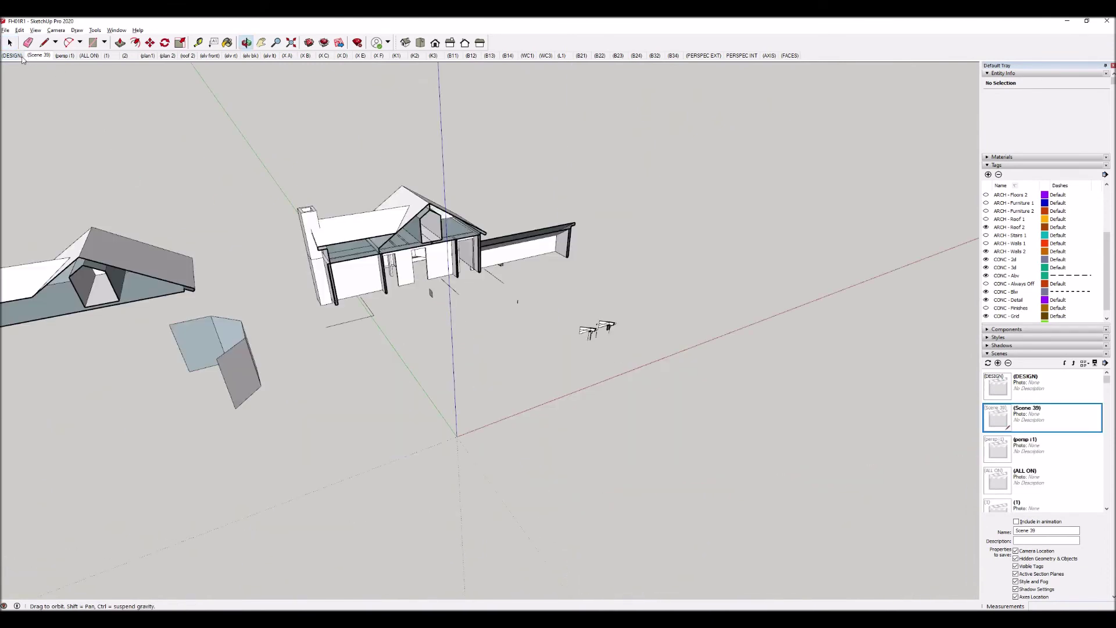
left_click(13, 55)
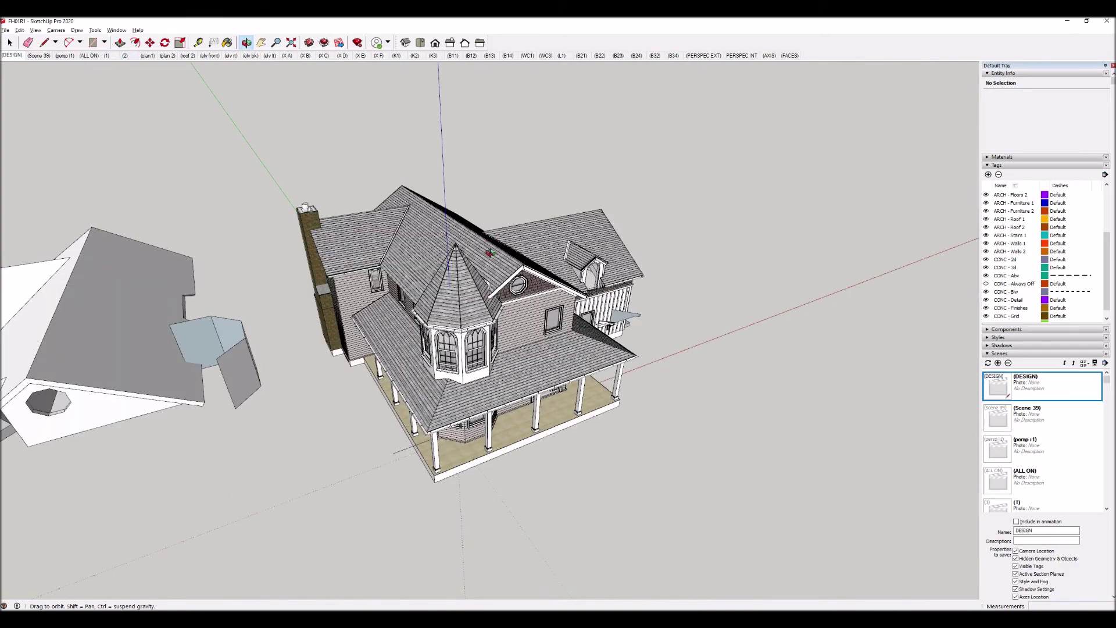
Examine the finished house's front, comparing the turret roof, the octagonal-window gable and the main roof behind them.
middle_click_drag(491, 272, 501, 151)
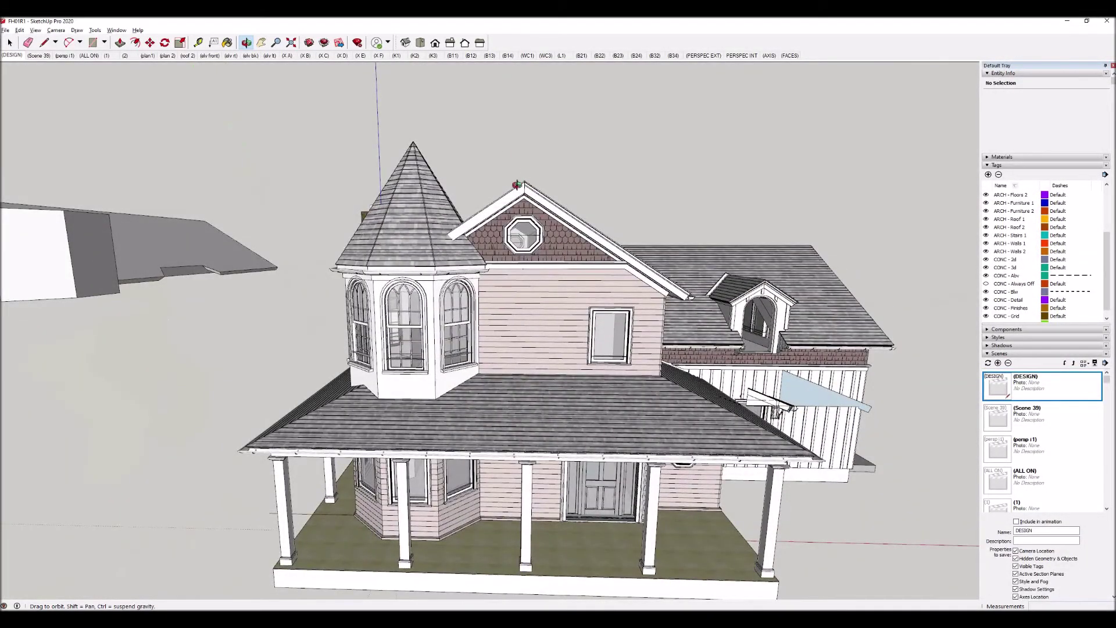
middle_click_drag(439, 246, 387, 235)
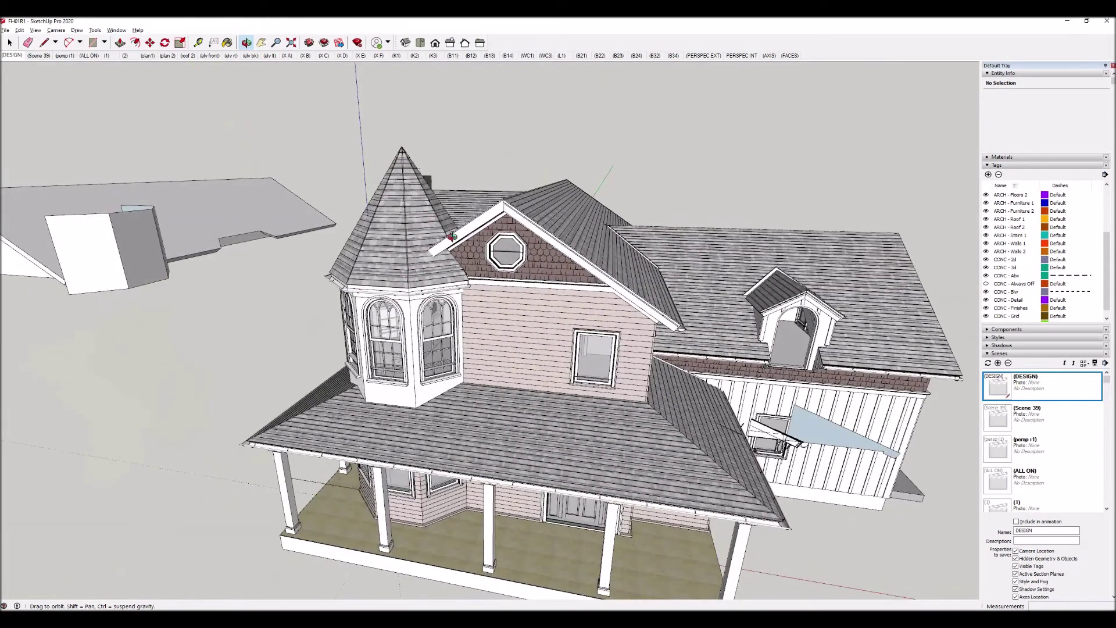
middle_click_drag(449, 236, 543, 246)
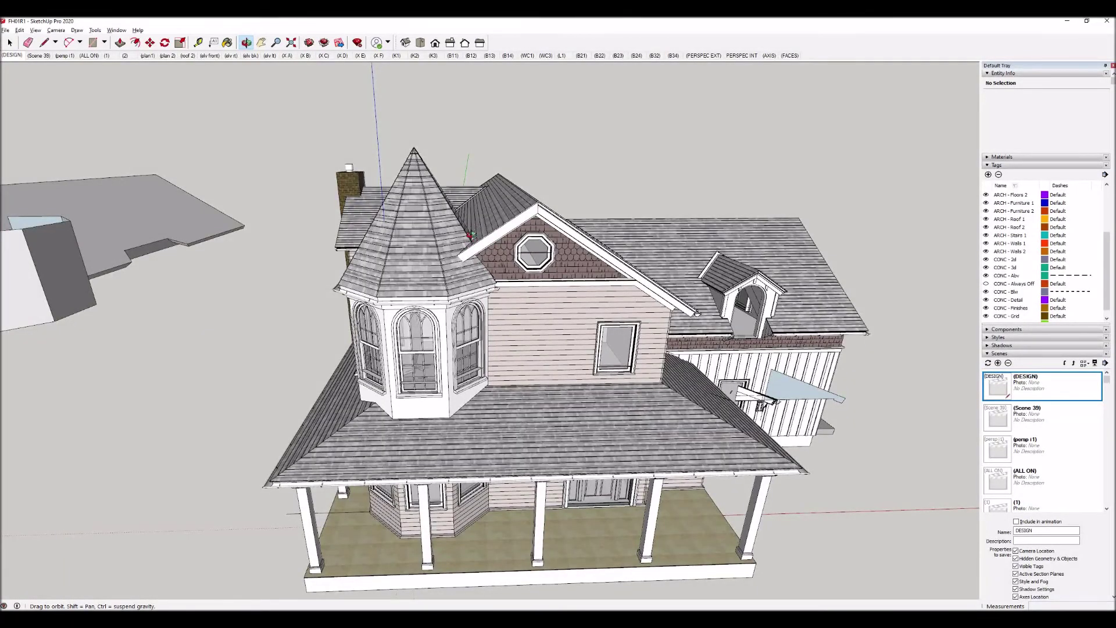
left_click_drag(468, 233, 464, 178)
left_click_drag(470, 233, 471, 231)
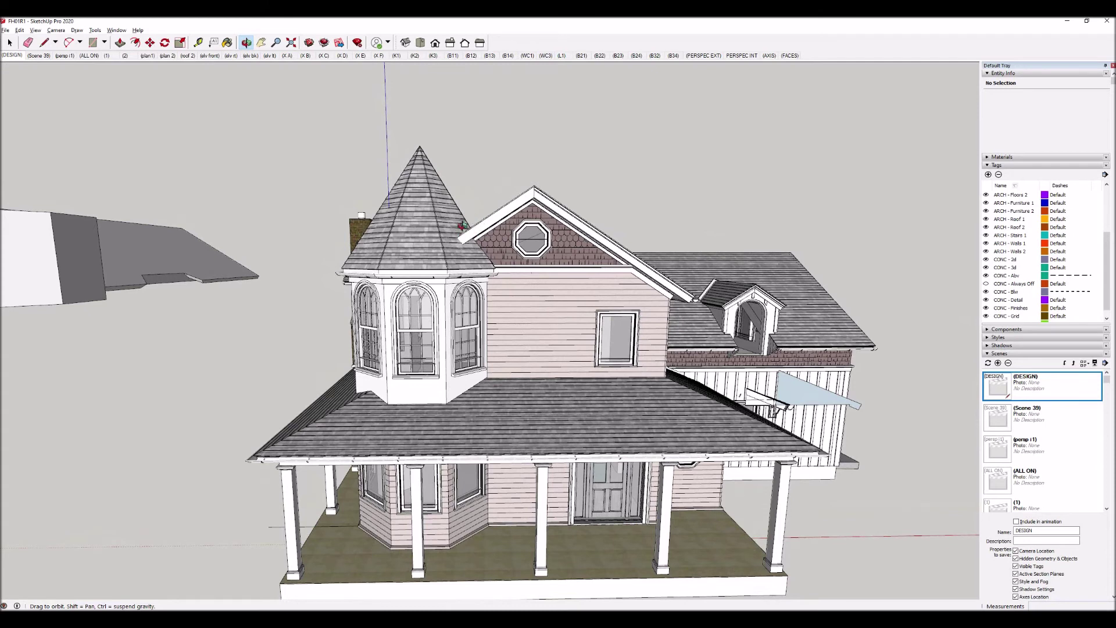
left_click_drag(473, 224, 446, 413)
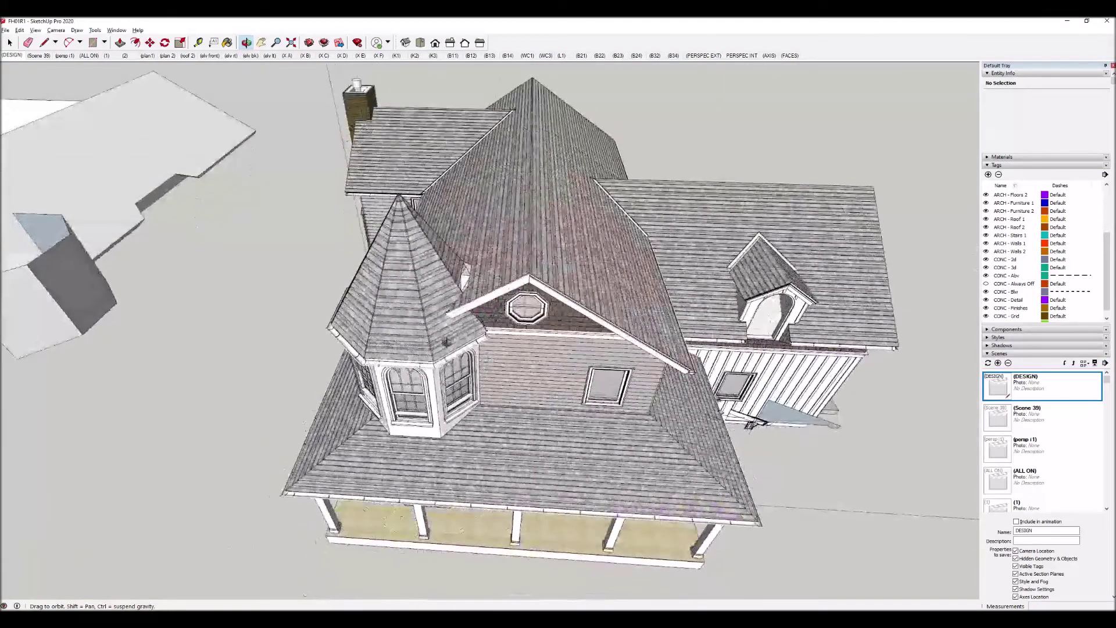
Examine up close the white faces in the gap where the turret's shingled roof meets the main roof slope.
scroll(465, 278, "up", 6)
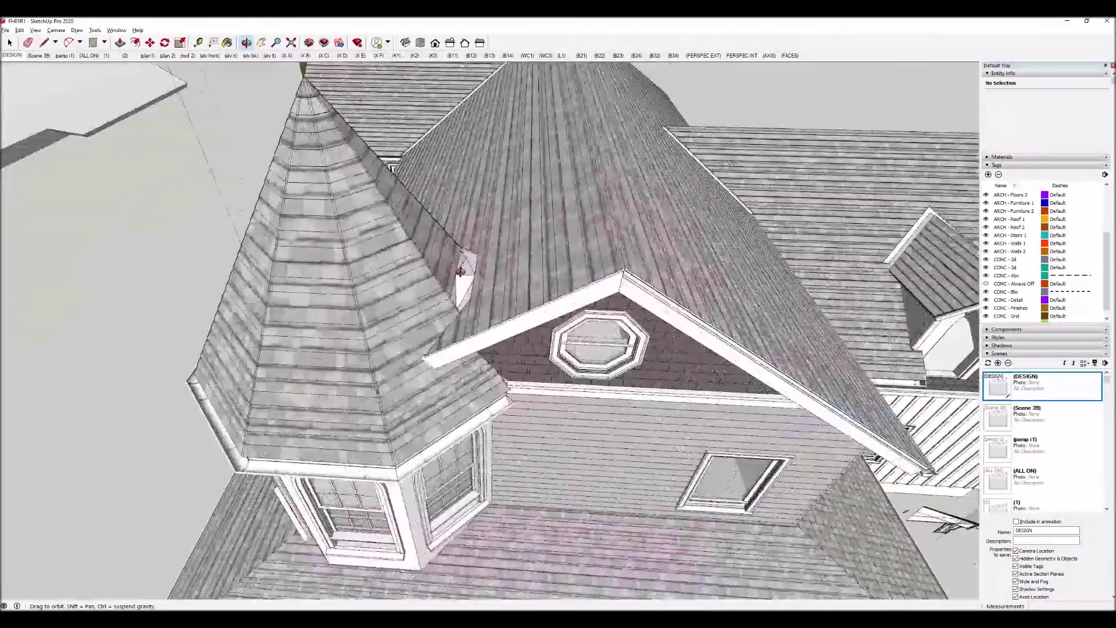
scroll(459, 272, "up", 8)
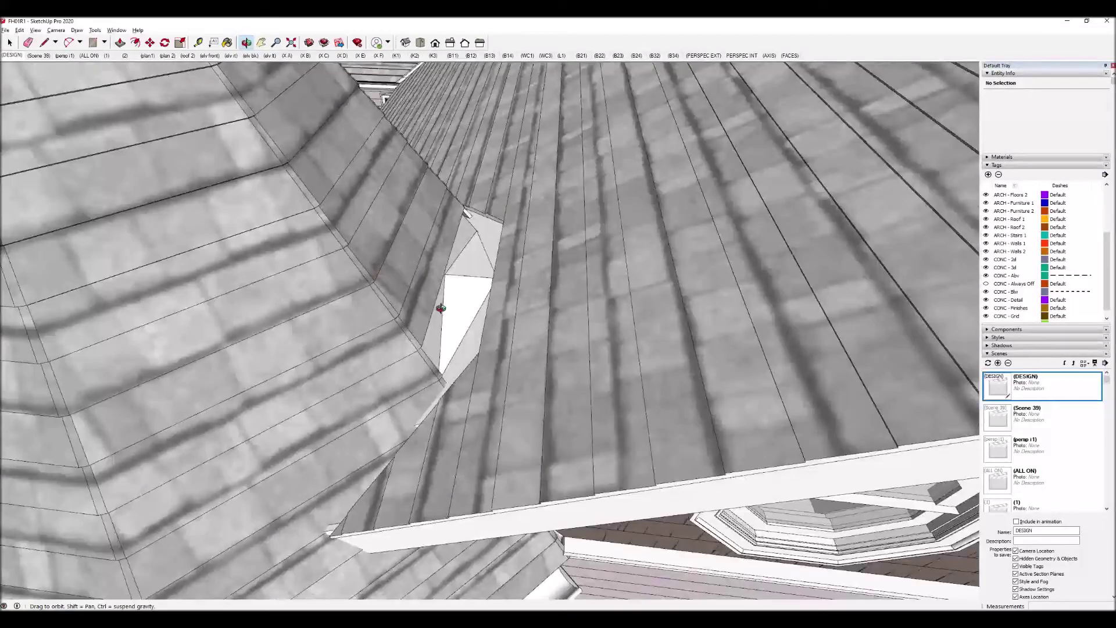
left_click_drag(441, 308, 477, 283)
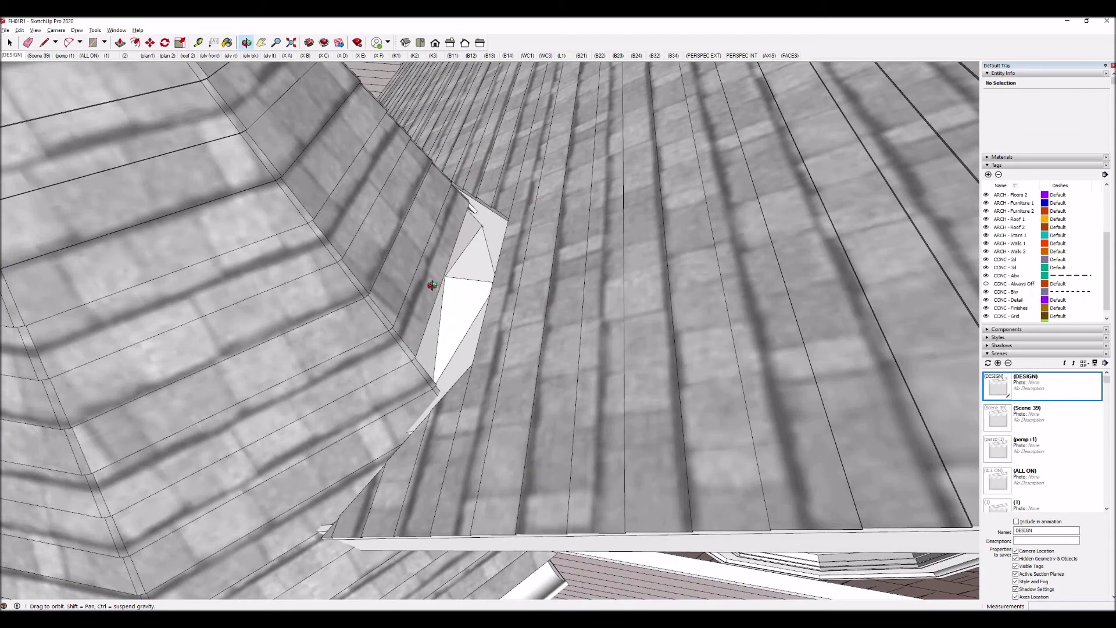
left_click_drag(539, 326, 768, 309)
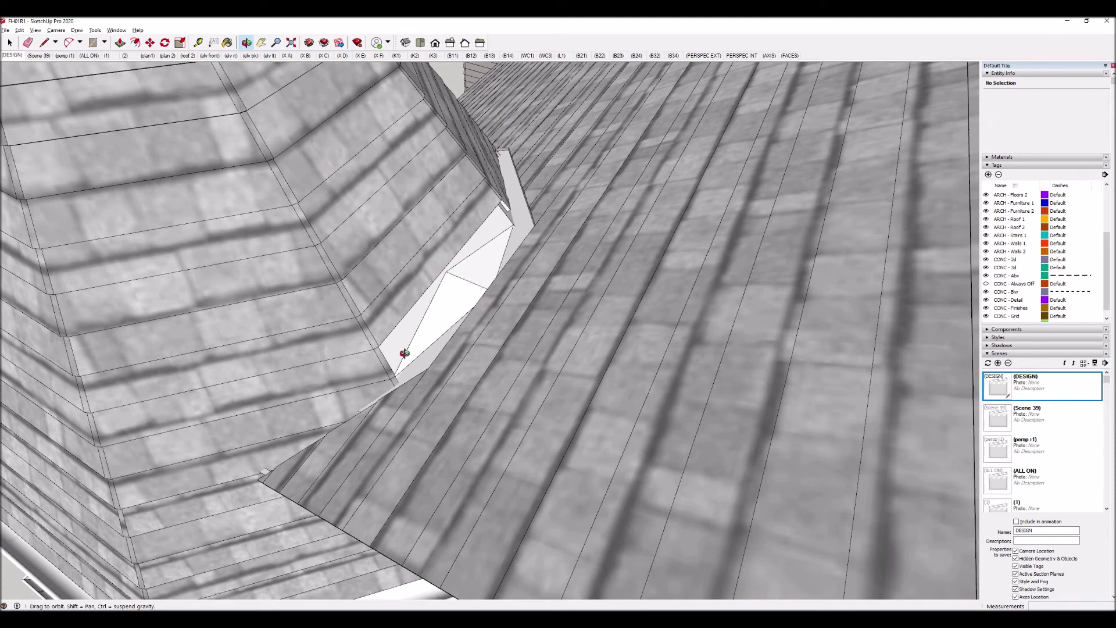
left_click_drag(436, 397, 414, 390)
left_click_drag(526, 334, 422, 371)
left_click_drag(497, 368, 604, 185)
Examine the turret roof's junction with the main roof from behind and the side, and the valley of the adjoining wing.
scroll(465, 424, "down", 5)
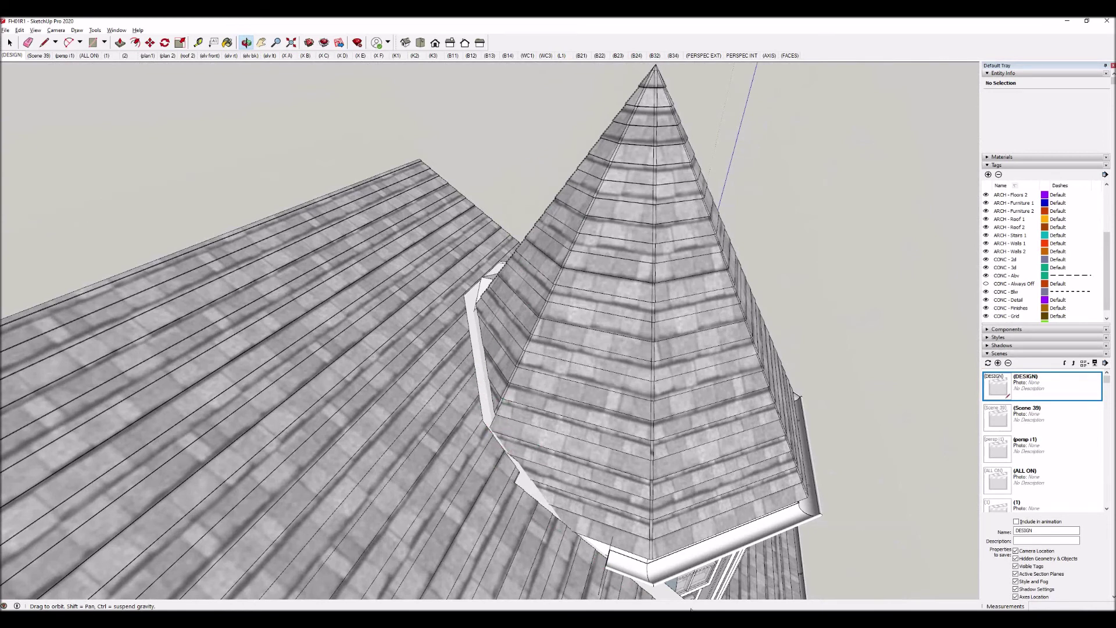
scroll(430, 263, "down", 3)
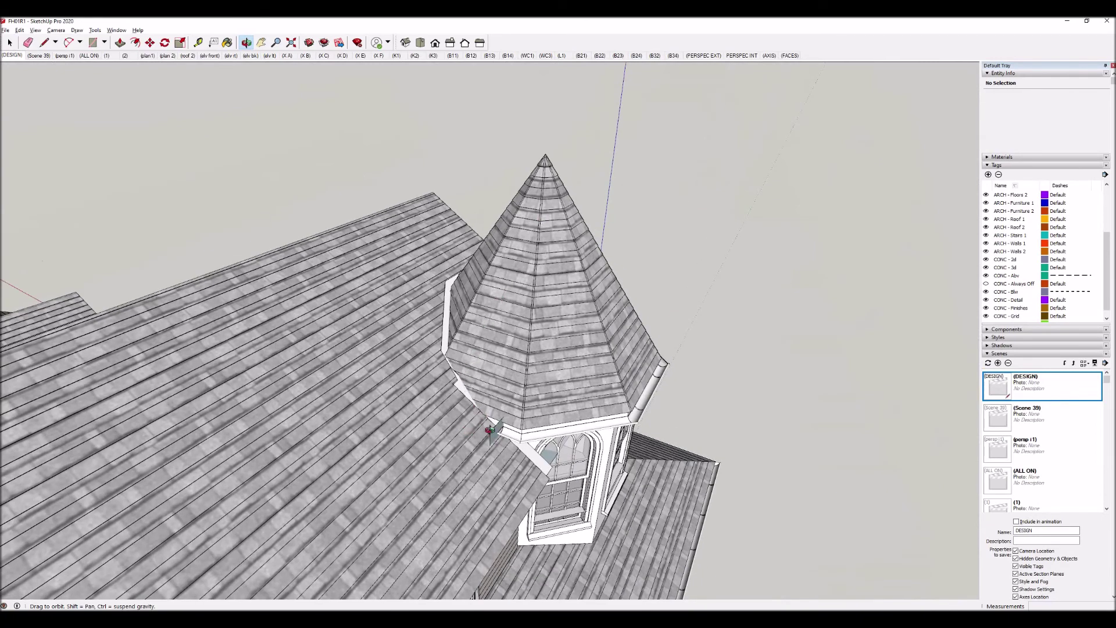
mouse_move(521, 456)
left_mouse_down()
mouse_move(375, 413)
mouse_move(262, 358)
left_mouse_up()
scroll(446, 365, "down", 3)
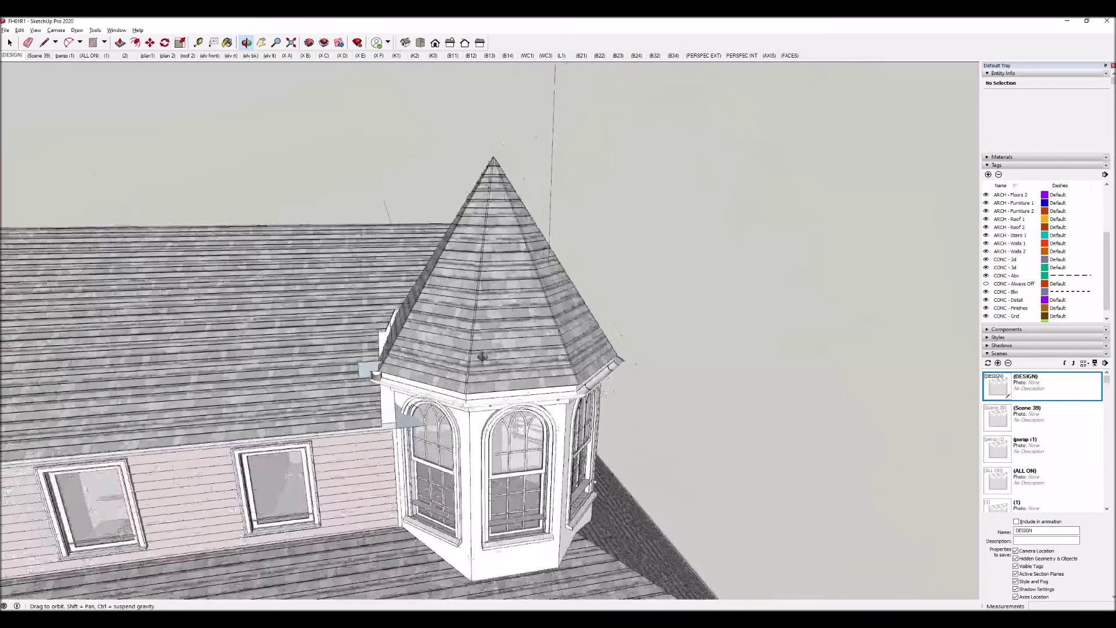
left_click_drag(465, 361, 368, 399)
scroll(368, 398, "down", 3)
left_click_drag(174, 387, 216, 288)
scroll(216, 289, "up", 8)
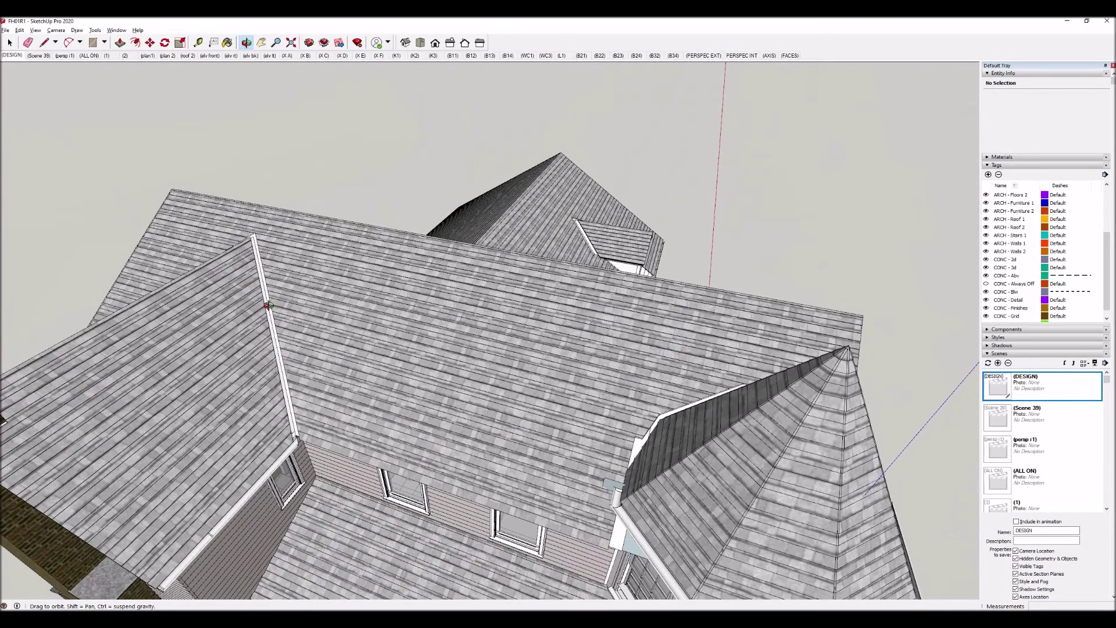
Examine up close the white valley strip between the wing roof and the main roof slope, down to the eave above the siding.
scroll(275, 390, "up", 3)
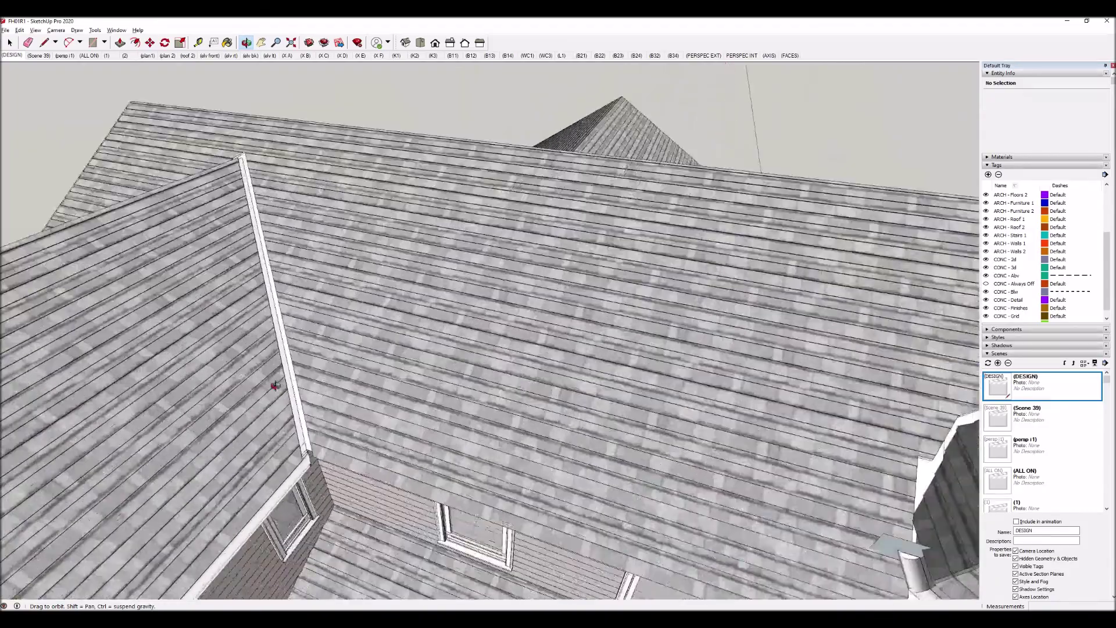
left_click_drag(284, 329, 286, 337)
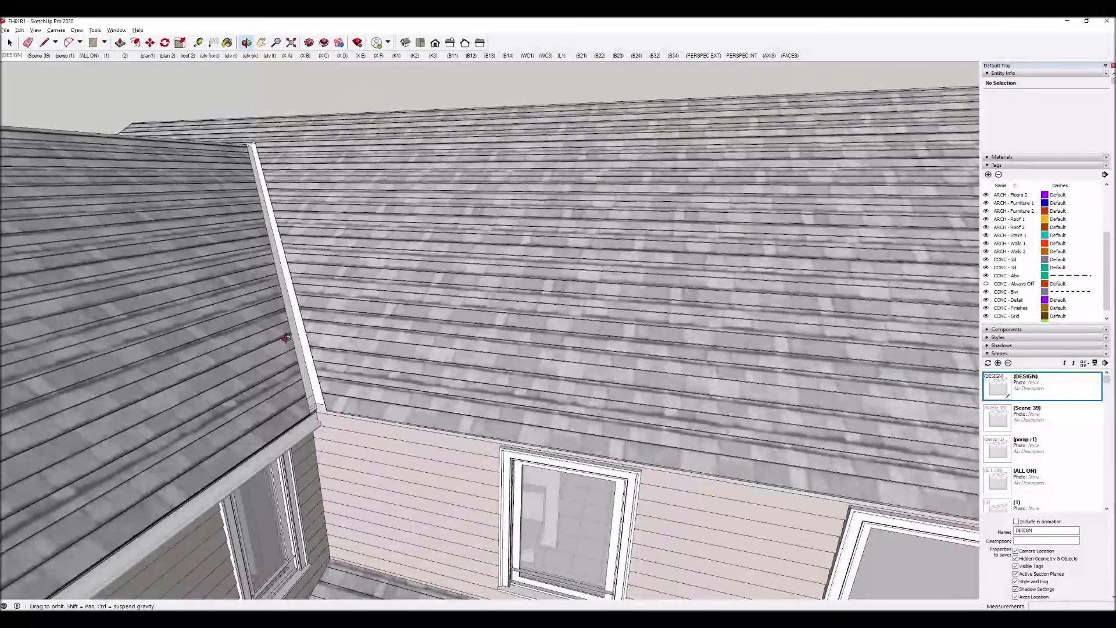
scroll(286, 338, "up", 3)
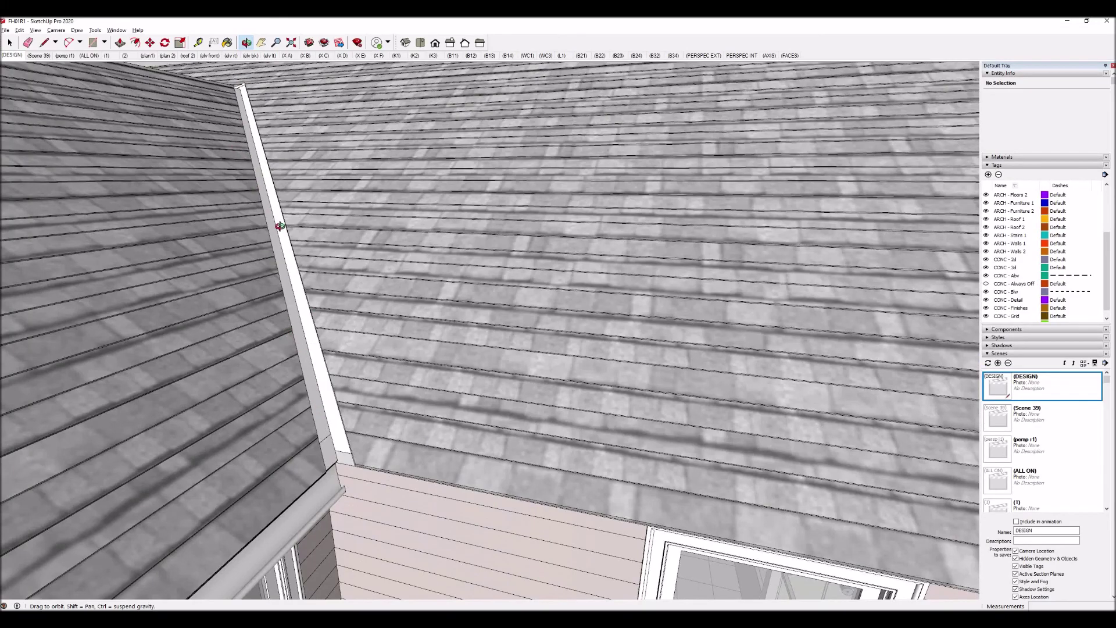
scroll(337, 254, "down", 4)
left_click_drag(321, 234, 329, 320)
Switch to the roof 2 scene and turn on the visibility of the CONC - Finishes tag.
key("space")
left_click(187, 55)
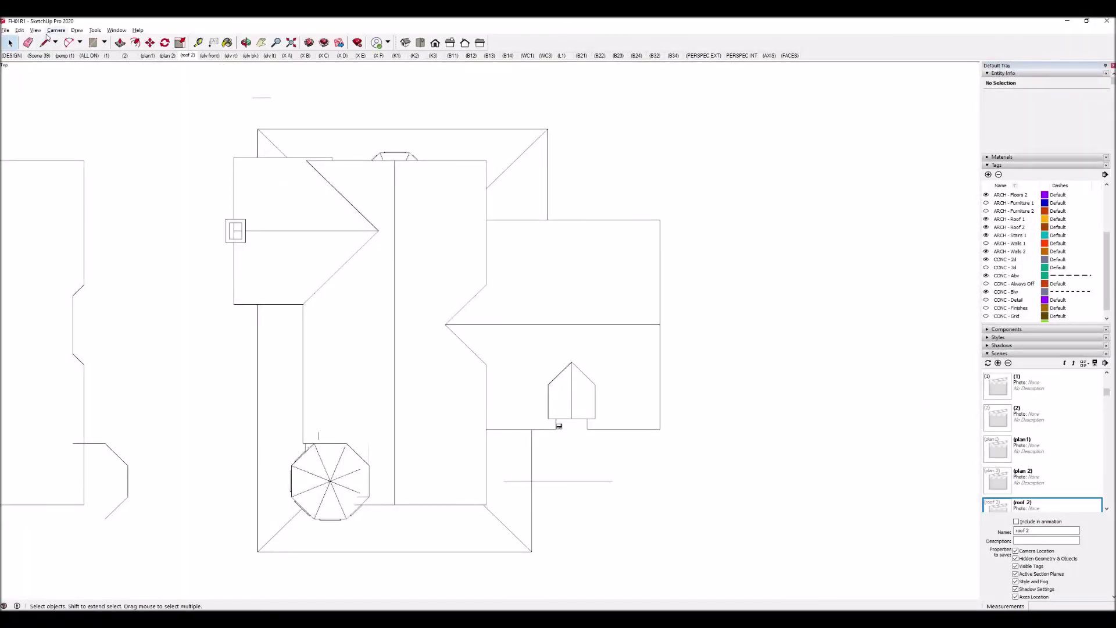
scroll(1003, 294, "down", 1)
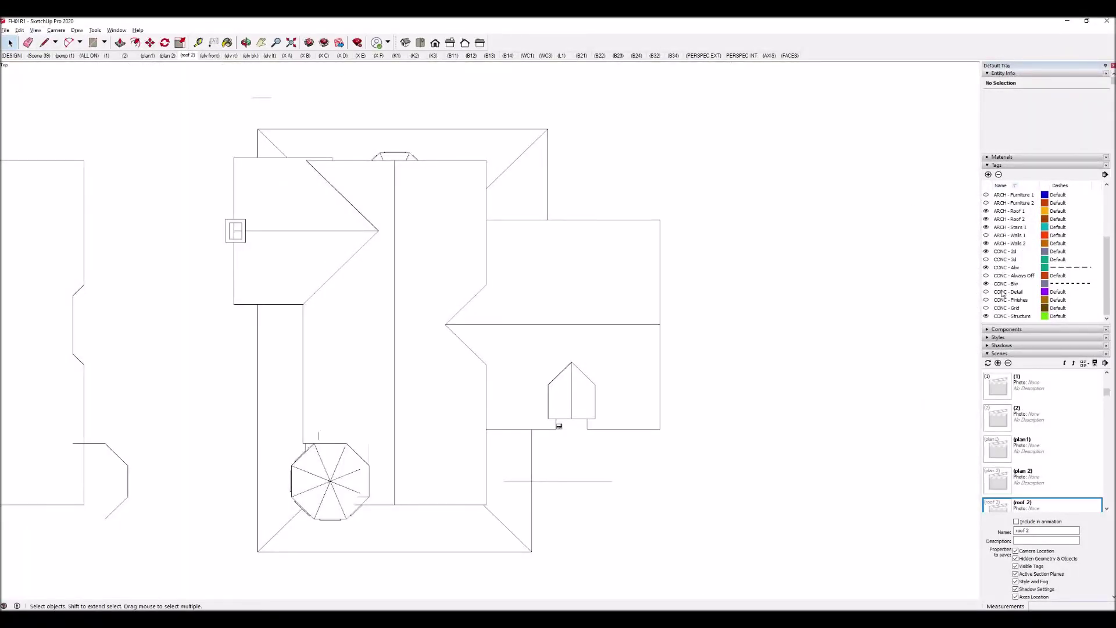
left_click(987, 300)
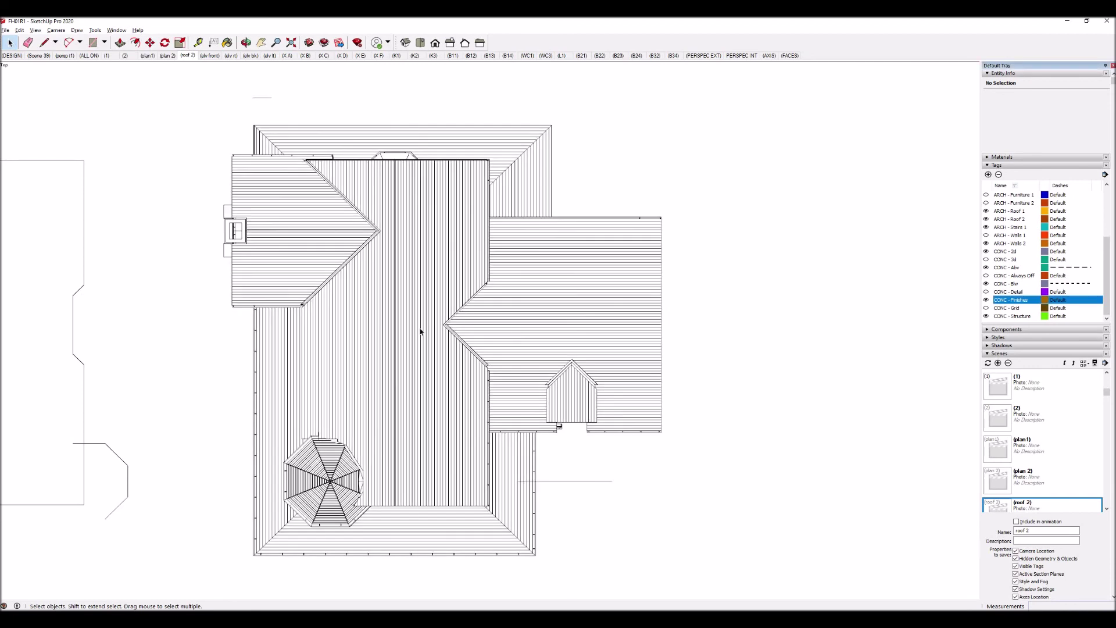